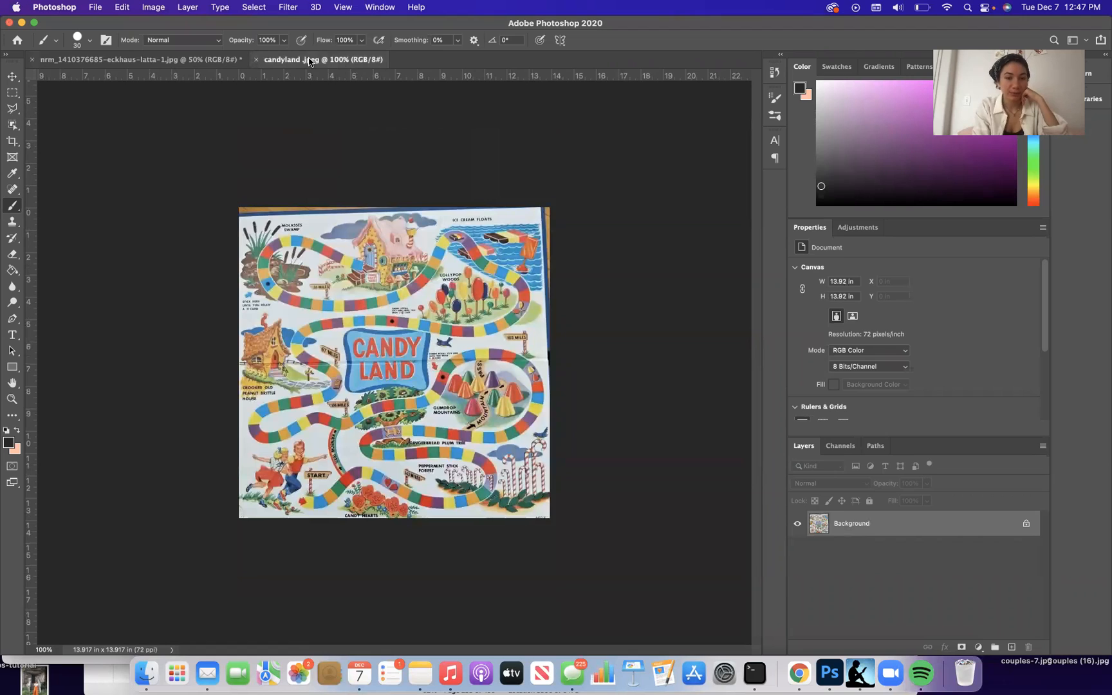
Step: Switch to the runway photo and select the whole model with the Object Selection tool in Rectangle mode
left_click(147, 60)
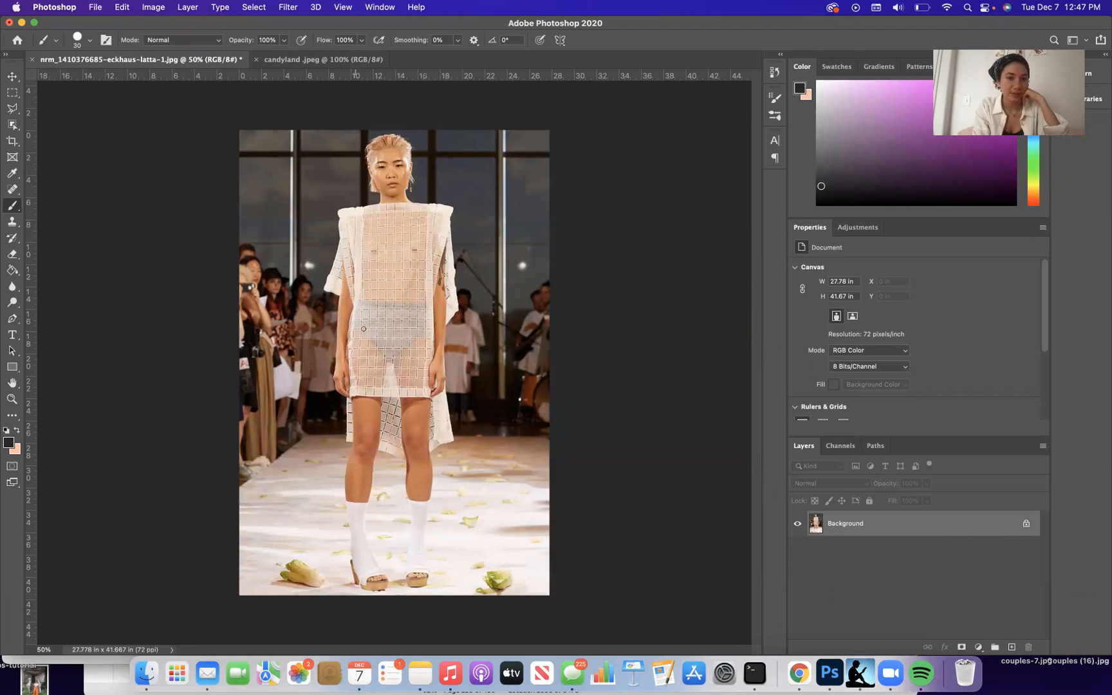
left_click(302, 62)
left_click(195, 60)
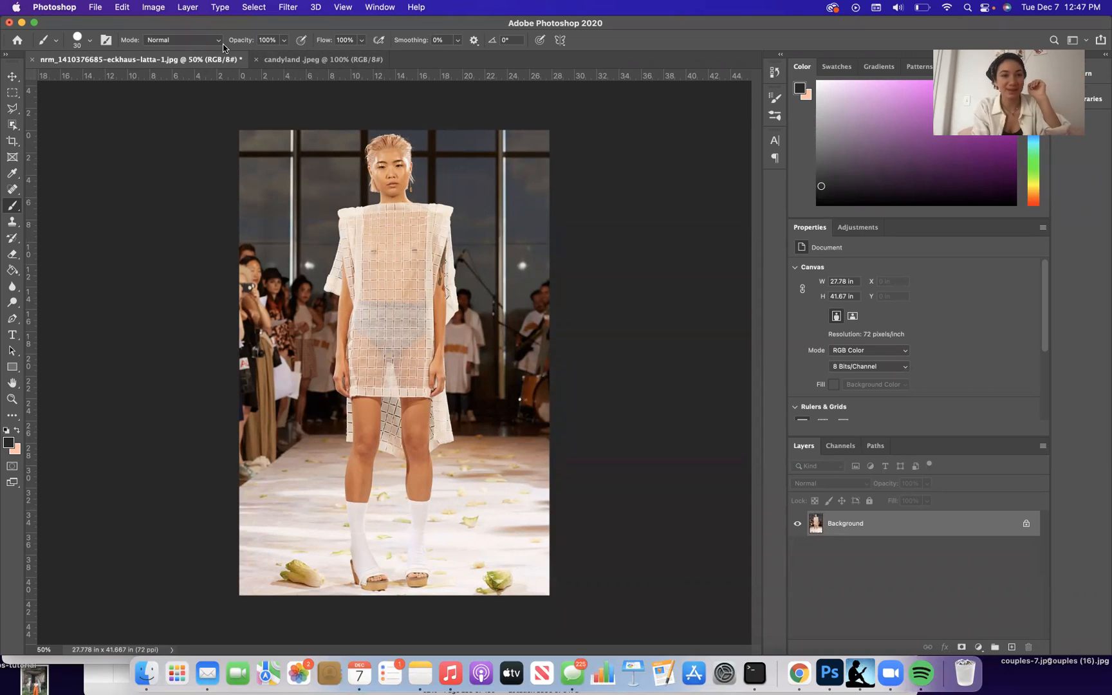
left_click_drag(241, 22, 242, 22)
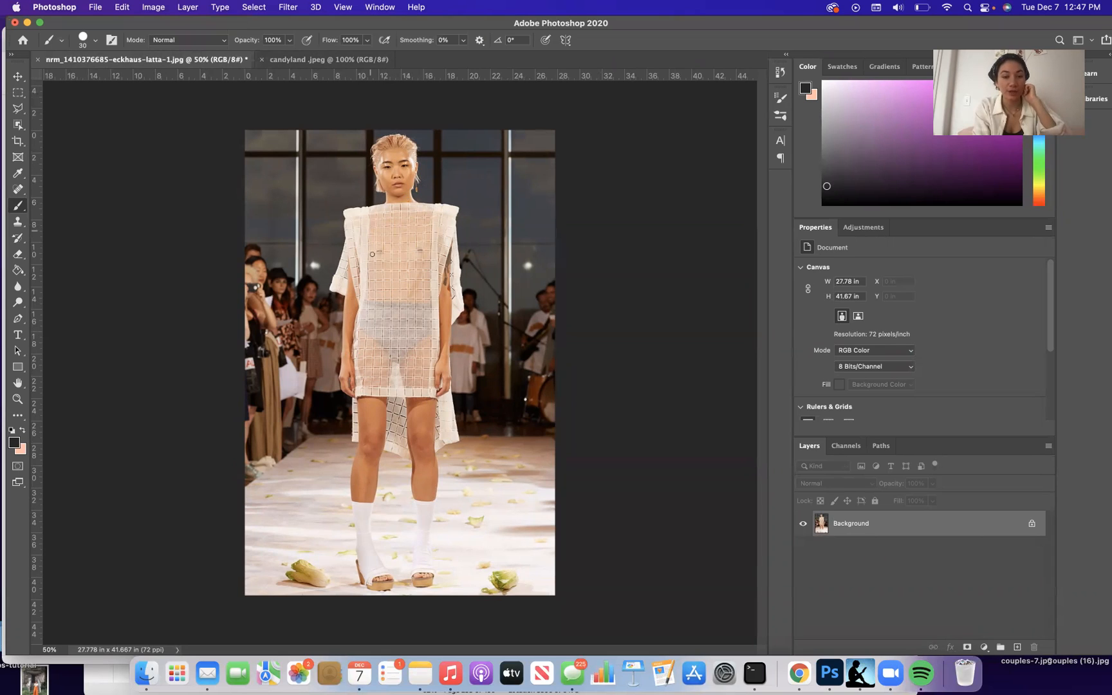
left_click(17, 126)
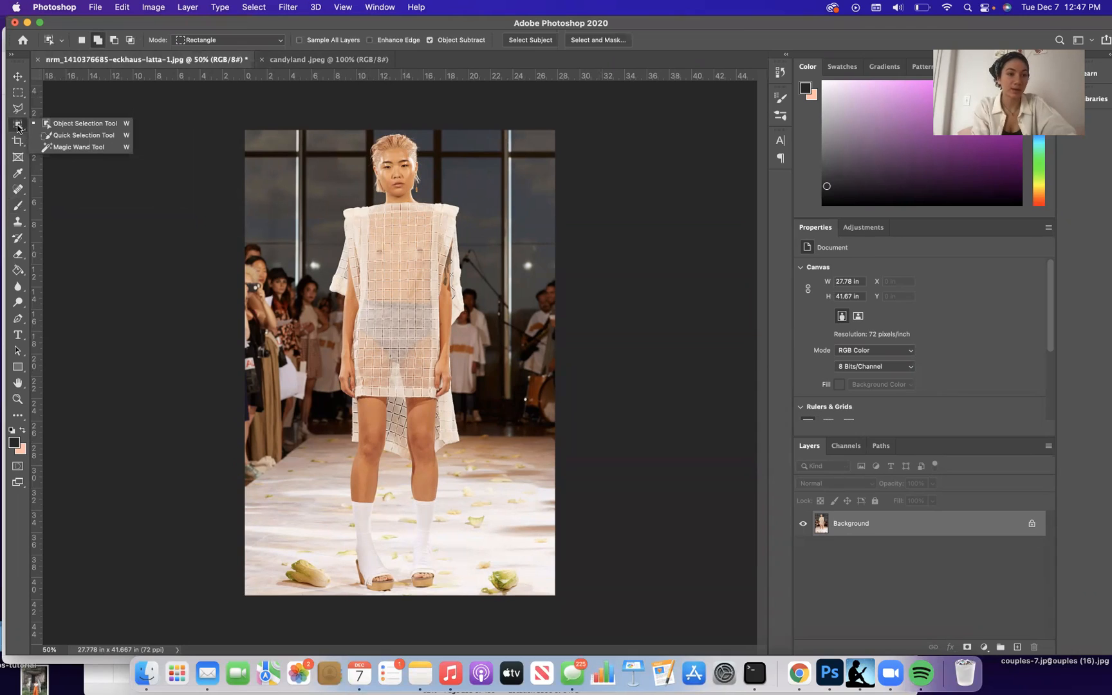
left_click(62, 123)
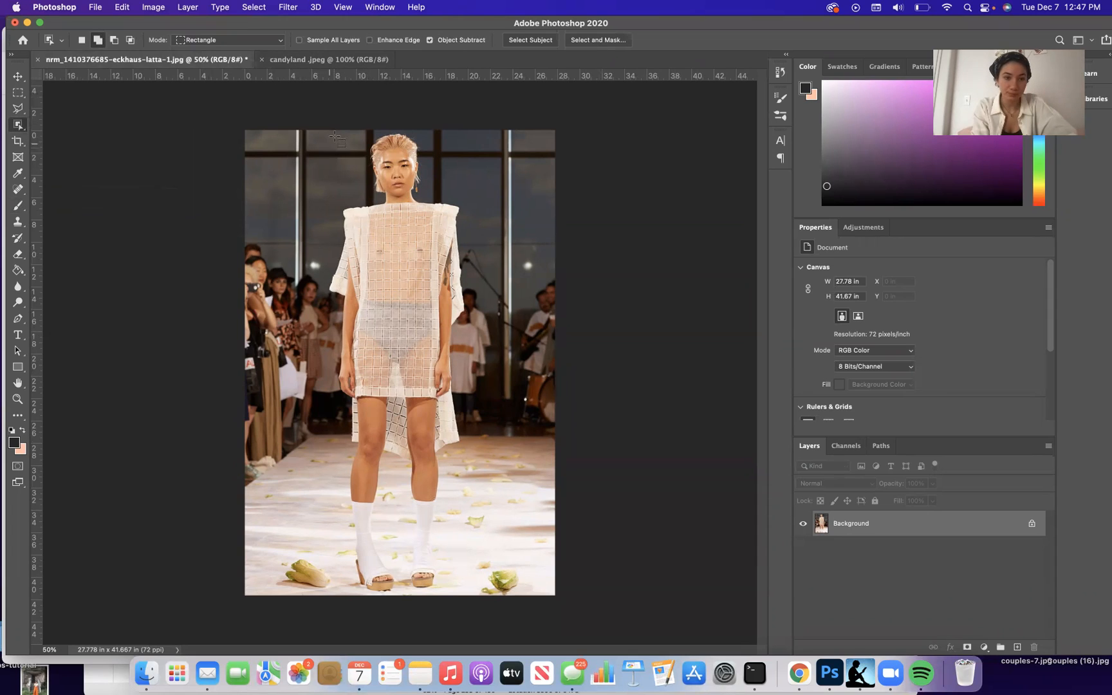
left_click_drag(332, 132, 468, 591)
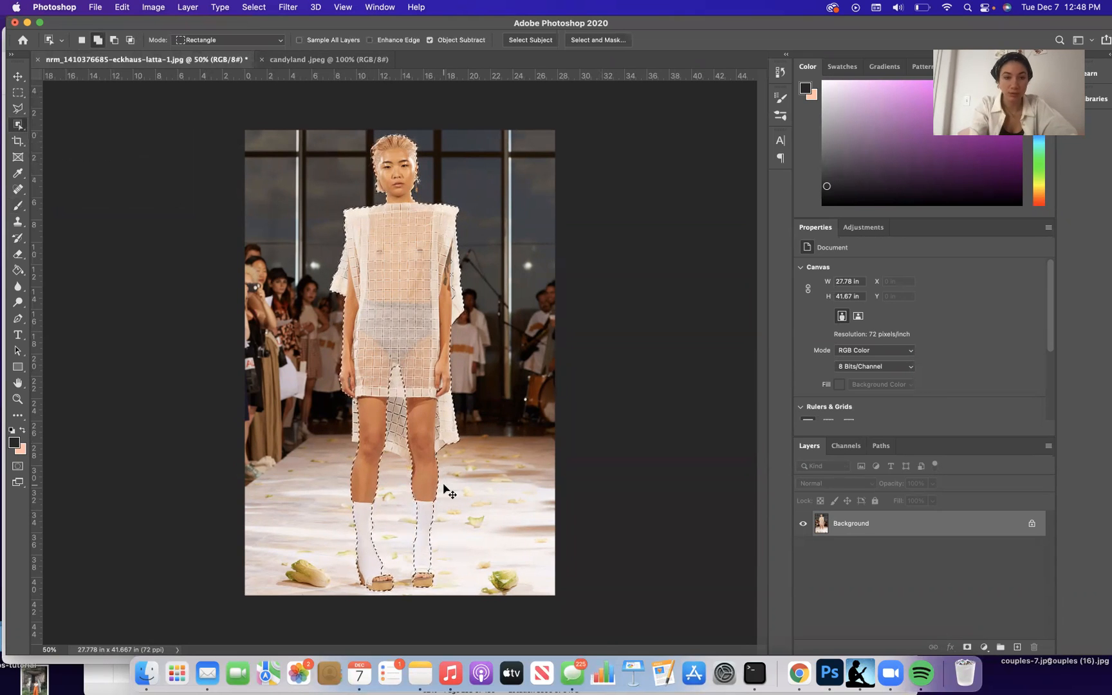
Step: Examine the selection outline around the model from the sandals up to the head
scroll(444, 486, "up", 3)
scroll(444, 486, "down", 5)
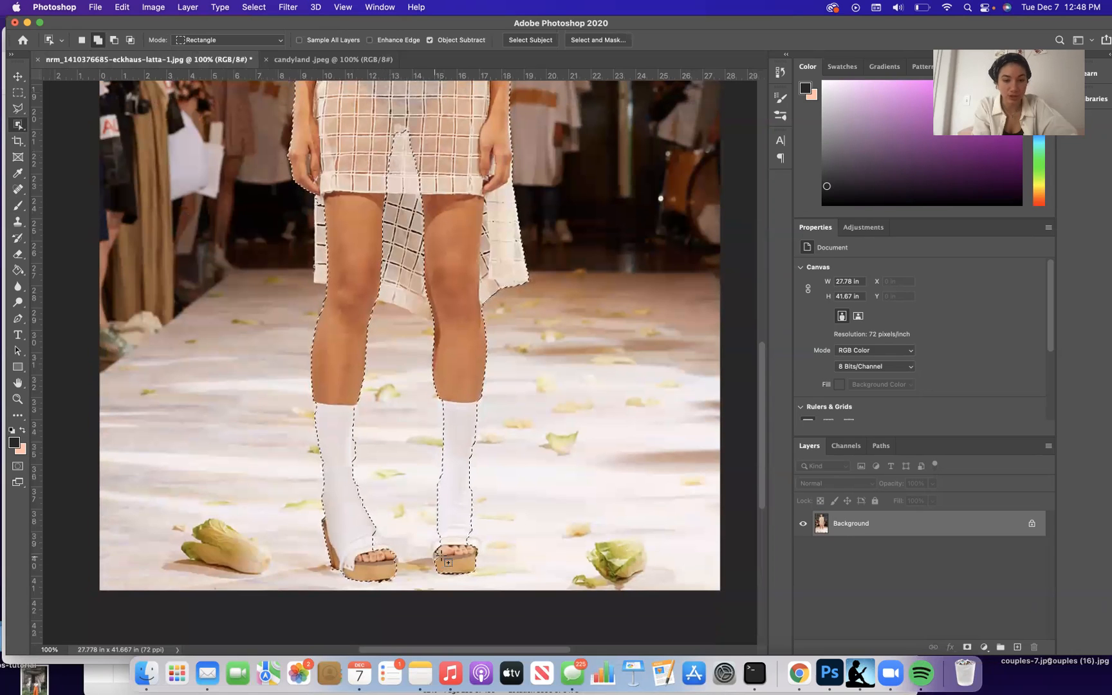
scroll(455, 495, "up", 5)
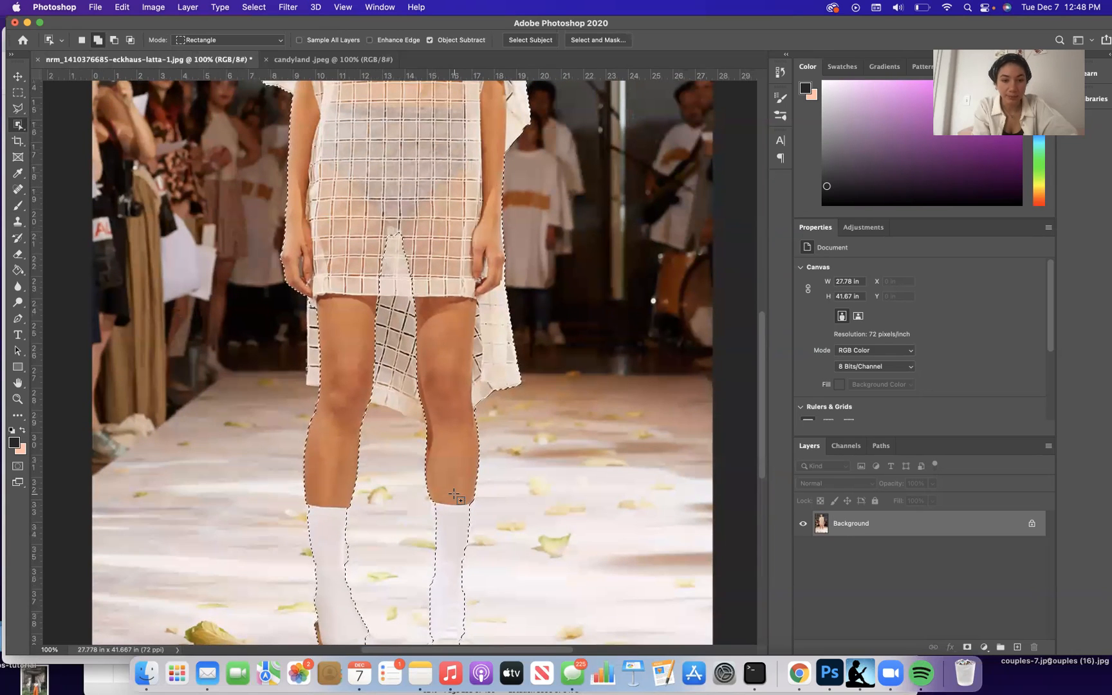
scroll(380, 362, "up", 1)
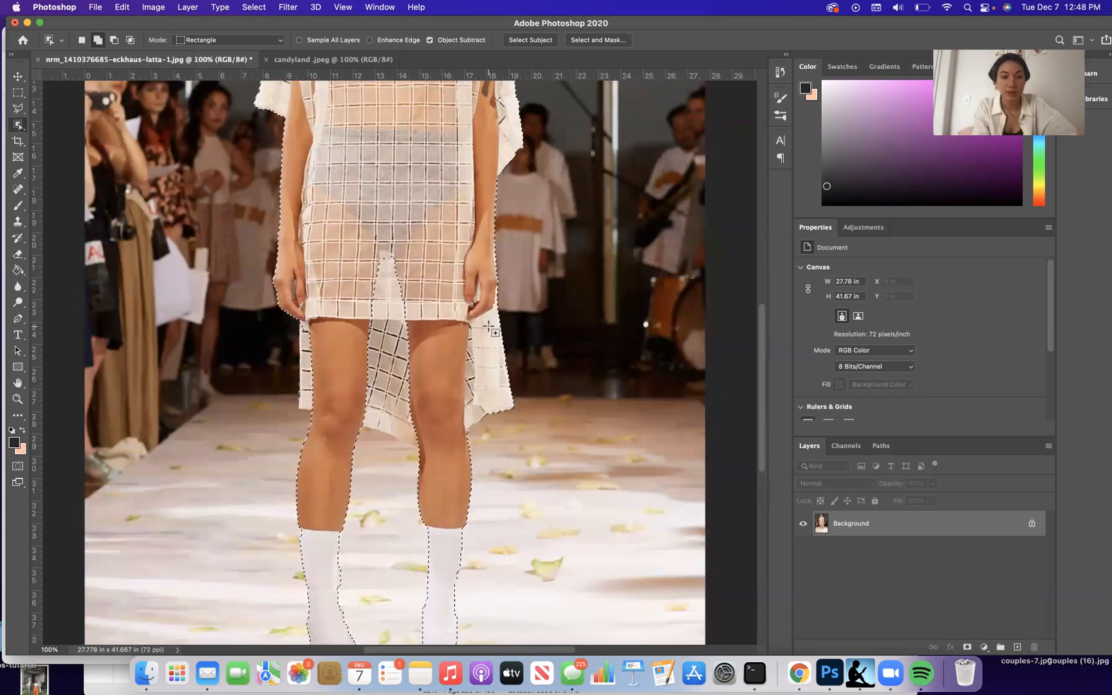
scroll(491, 329, "up", 12)
scroll(490, 329, "up", 3)
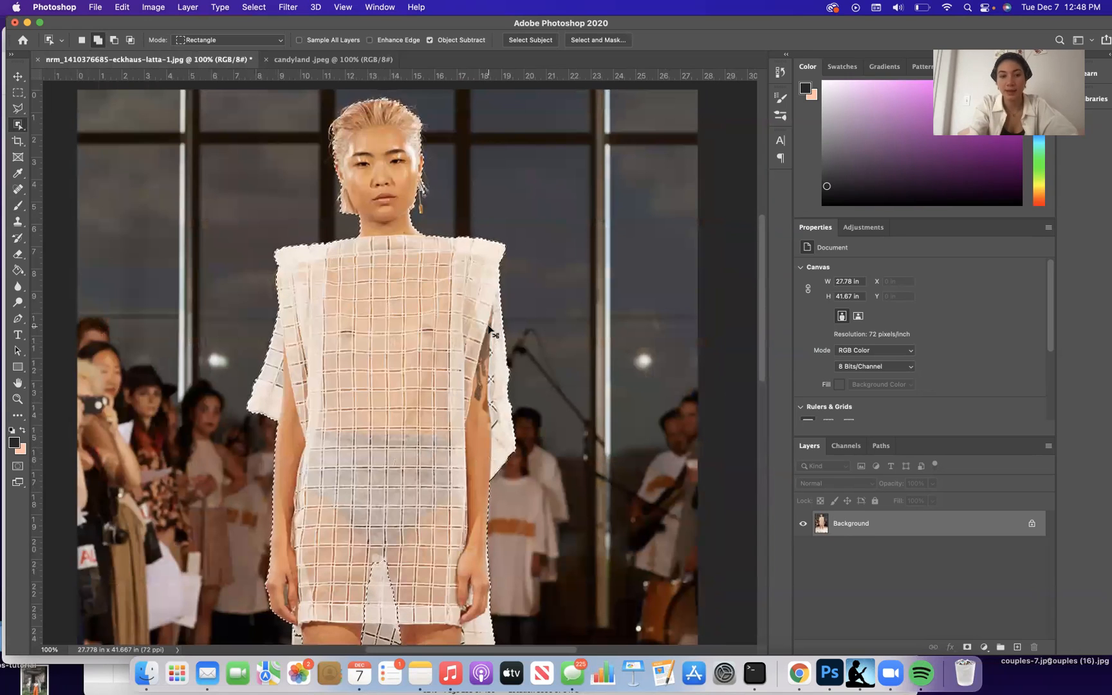
key("super+minus")
scroll(489, 328, "down", 4)
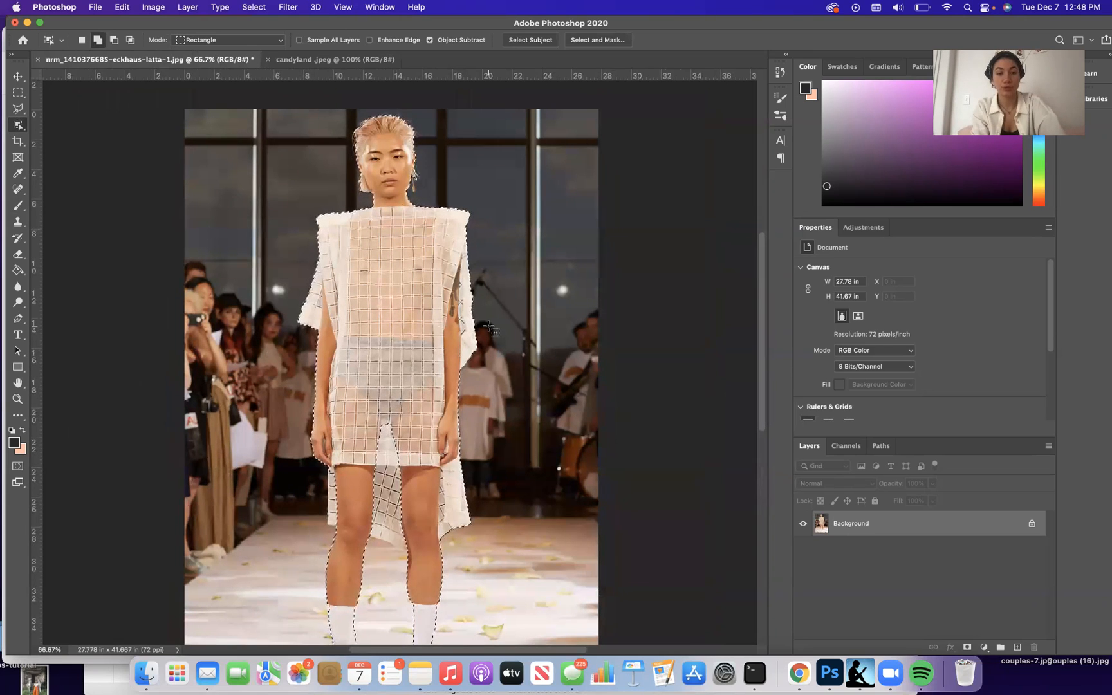
Step: Turn on Quick Mask mode to review the masked area around the model, and activate the Brush tool
key("q")
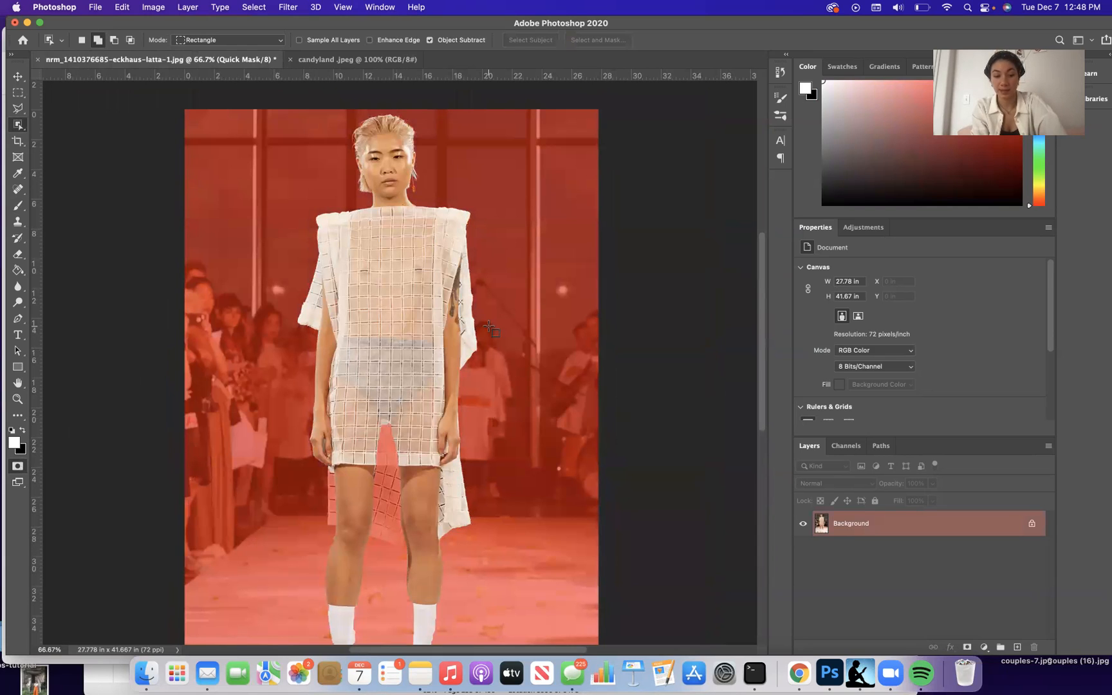
key("q")
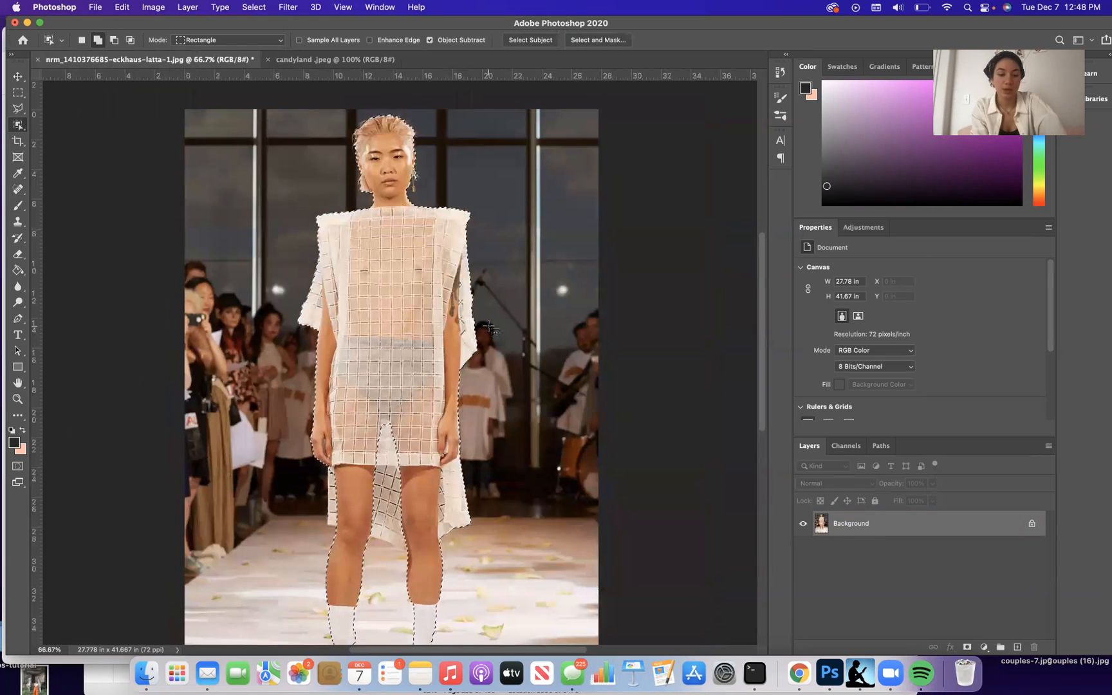
key("q")
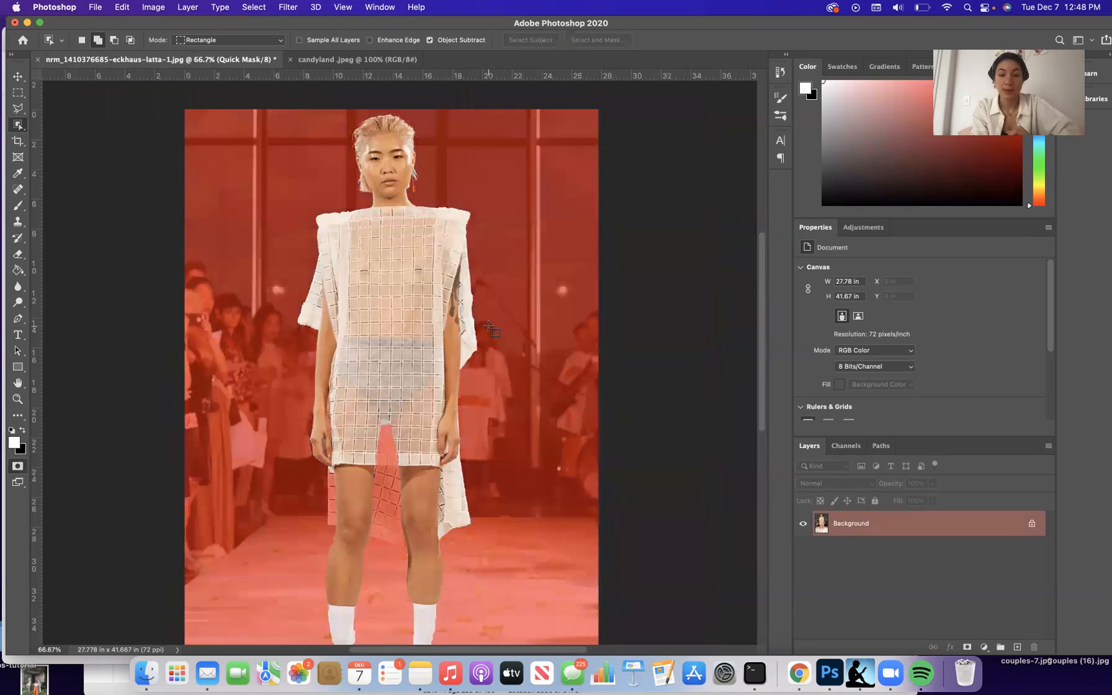
scroll(489, 328, "down", 3)
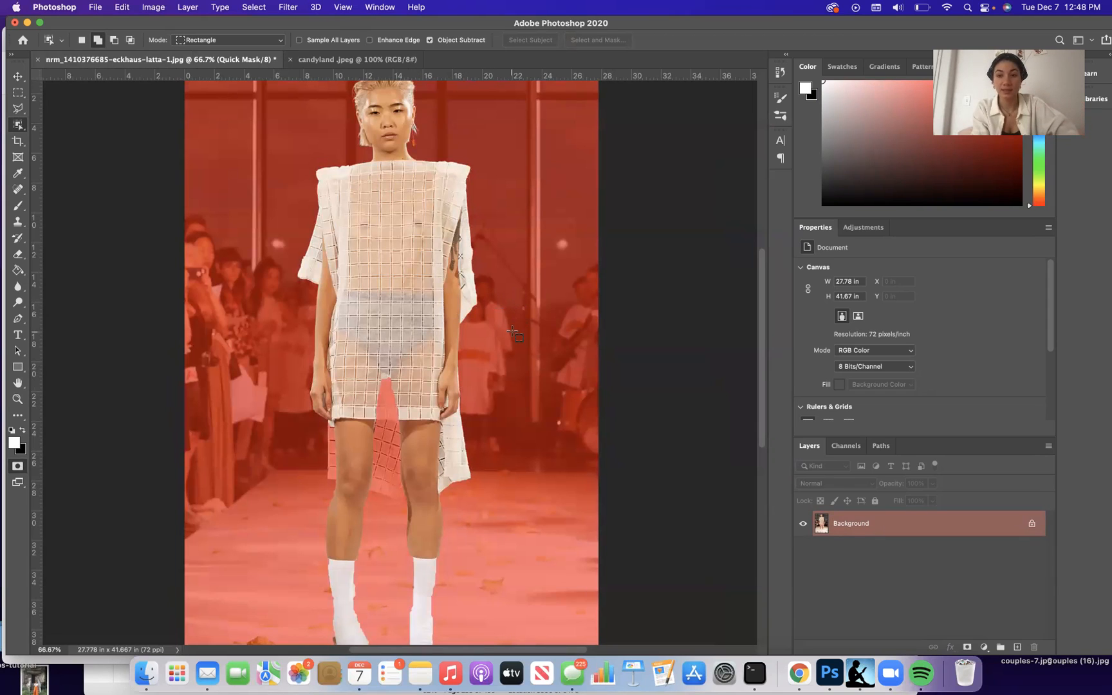
scroll(508, 336, "down", 5)
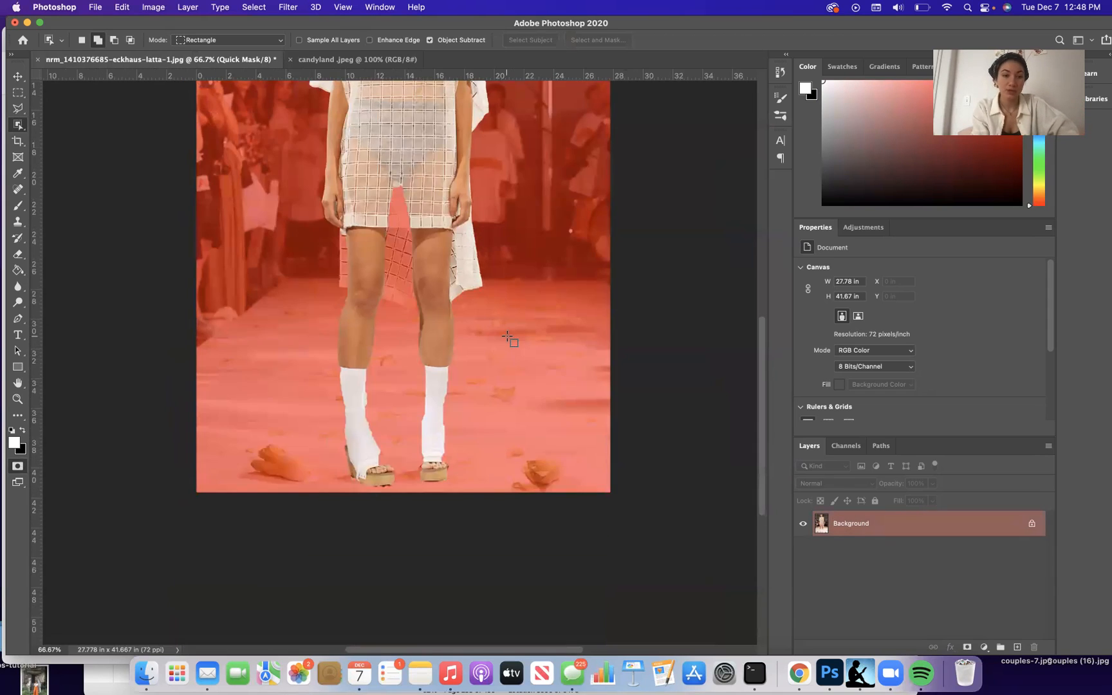
scroll(508, 336, "up", 1)
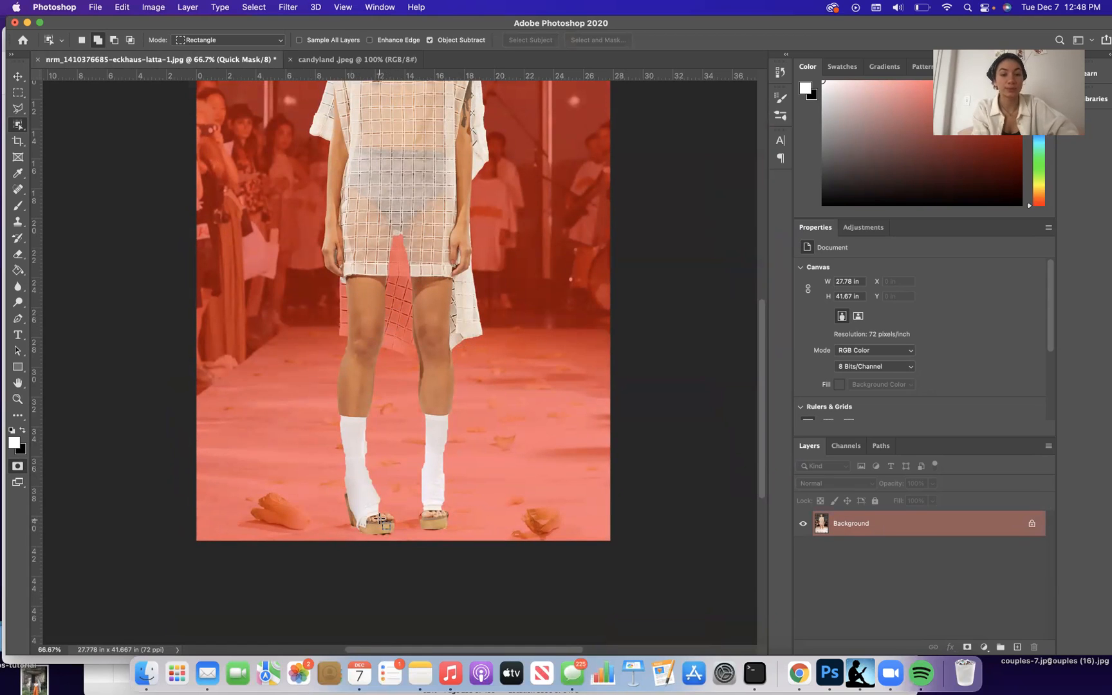
scroll(380, 515, "up", 3)
scroll(381, 520, "up", 1)
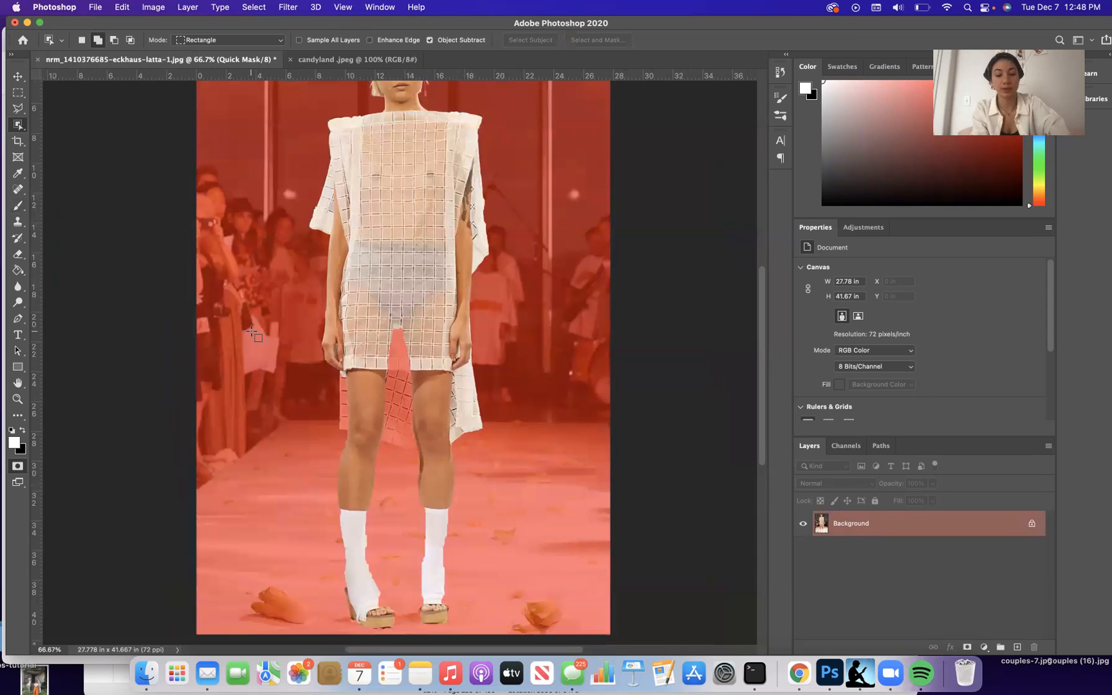
key("b")
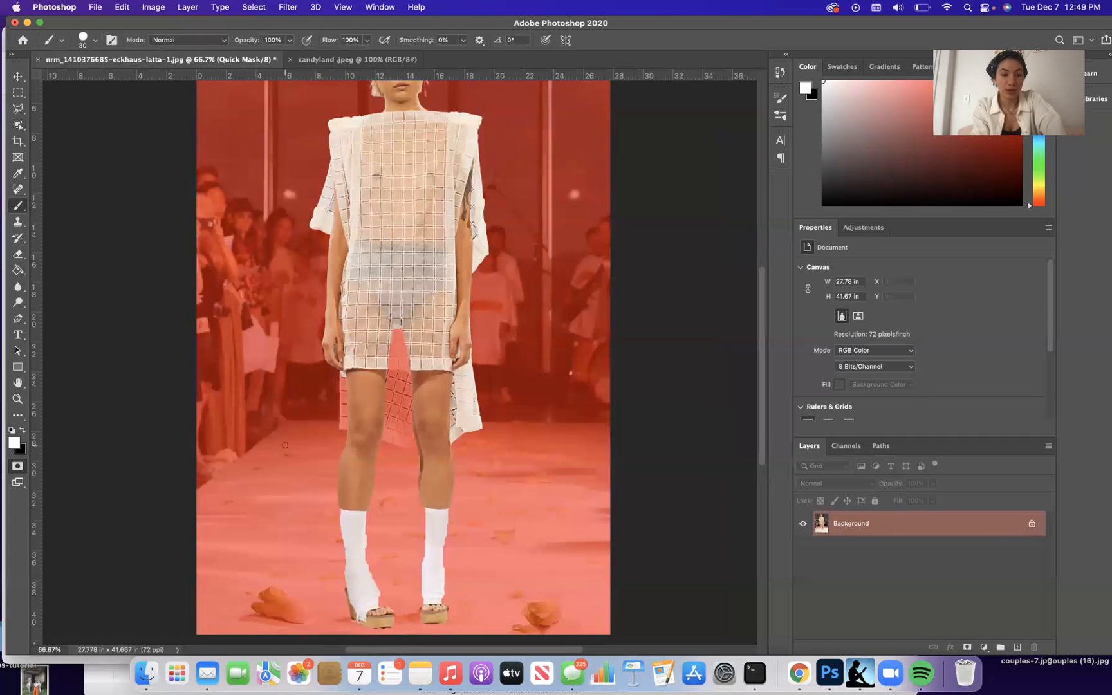
Step: Paint a small white test dab on the floor beside the model, cover it with black, and swap the foreground colour back to white
left_click_drag(286, 456, 279, 454)
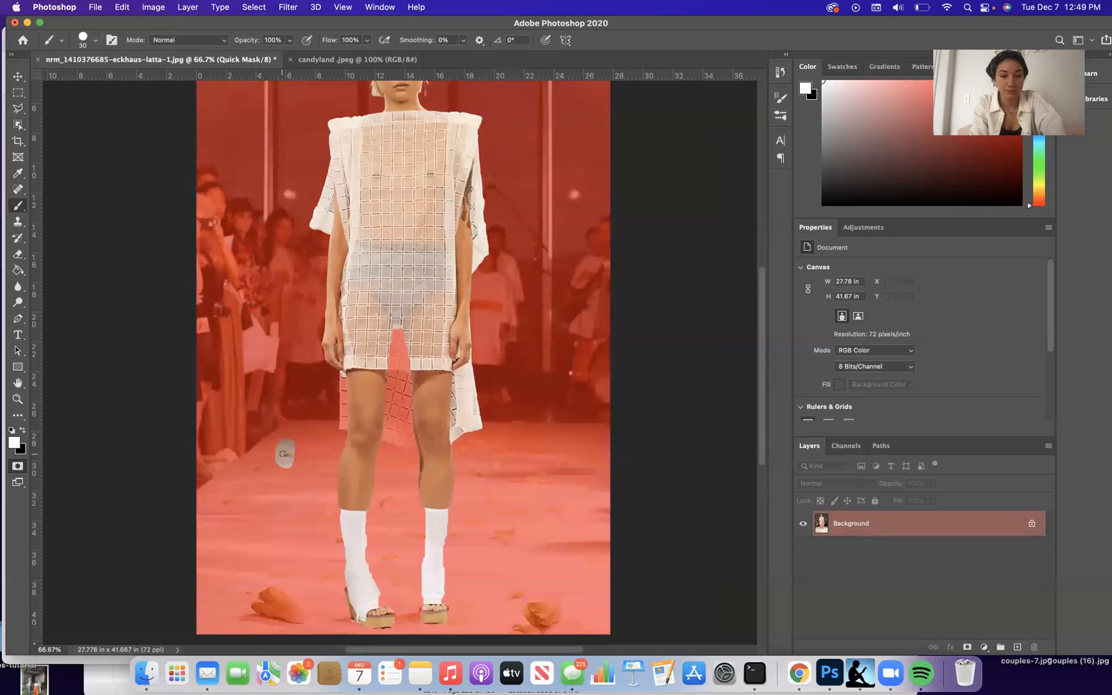
key("x")
left_click_drag(283, 455, 284, 444)
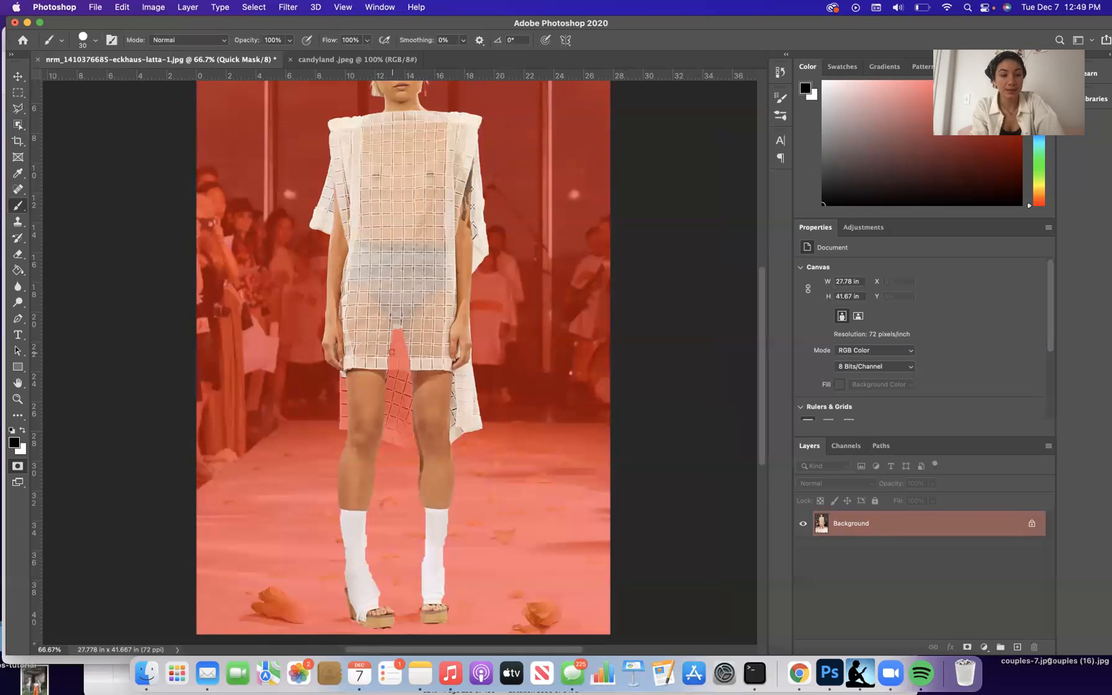
key("x")
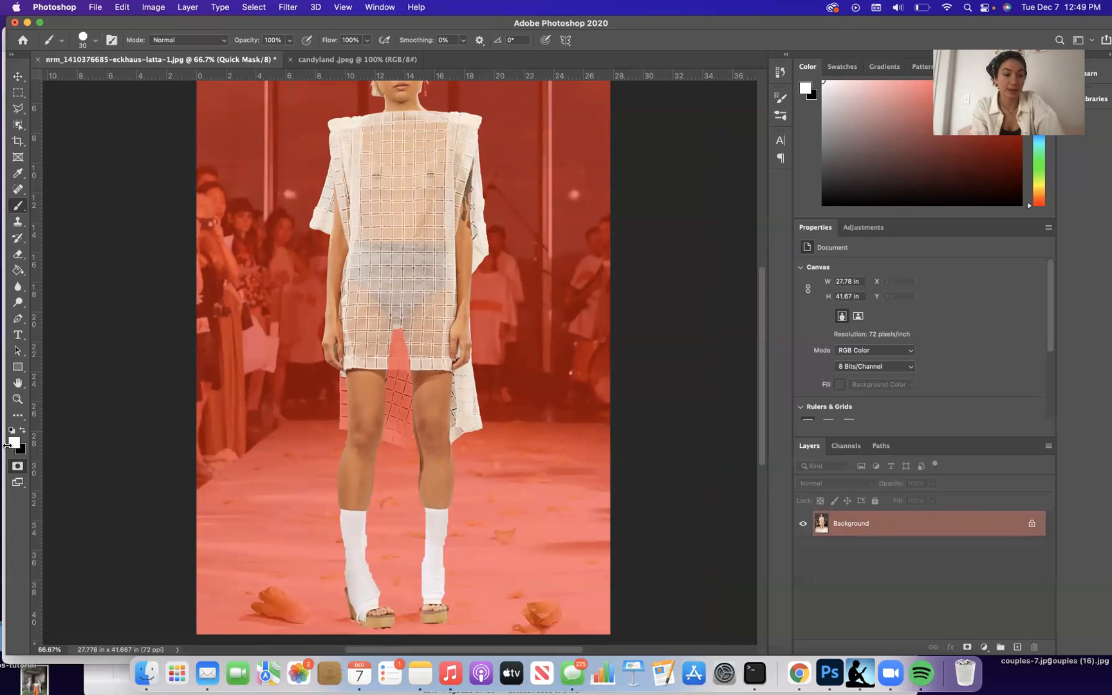
key("x")
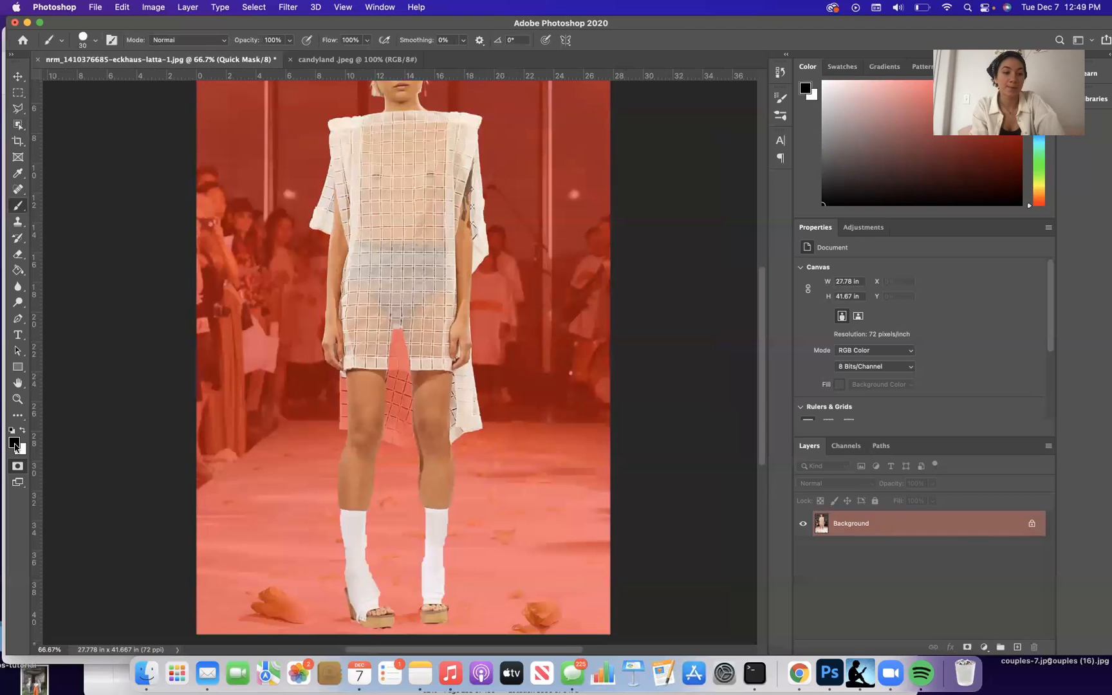
key("x")
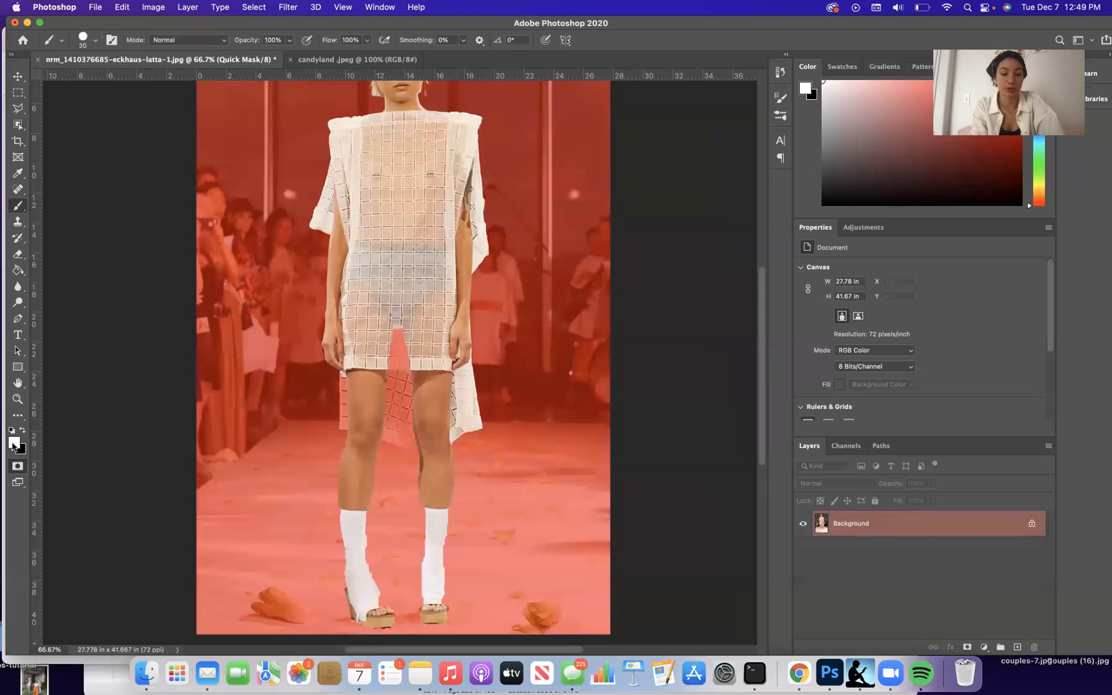
key("x")
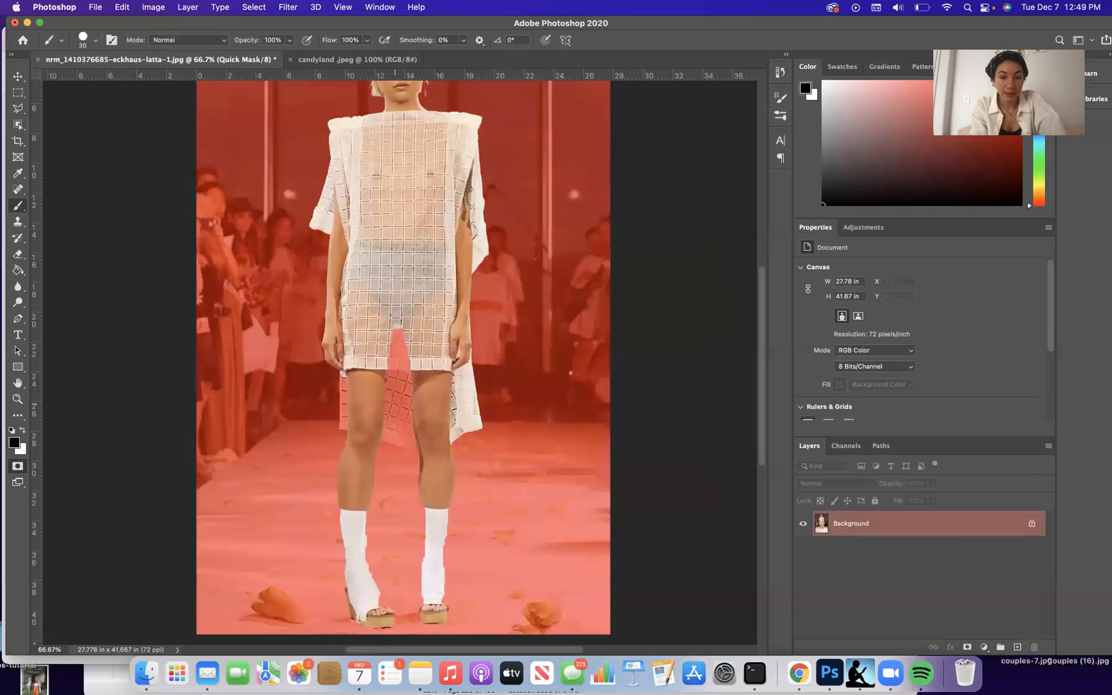
key("x")
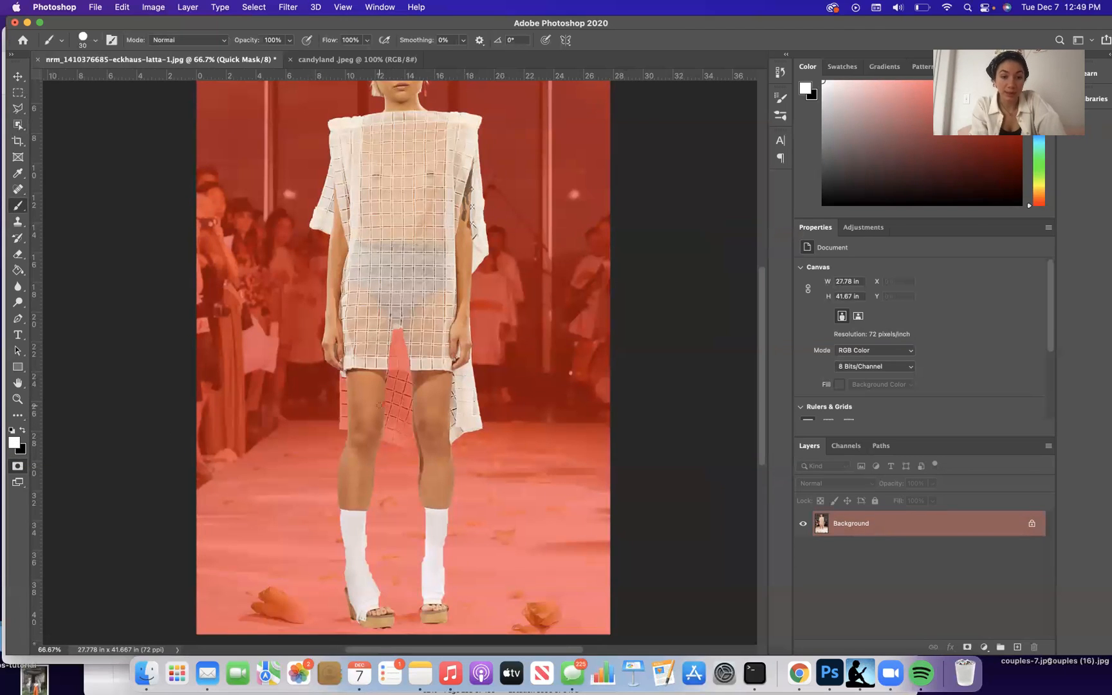
Step: Paint the dress's back panel between and beside the legs into the selection with white, enlarging the brush to 90
left_click_drag(388, 406, 386, 426)
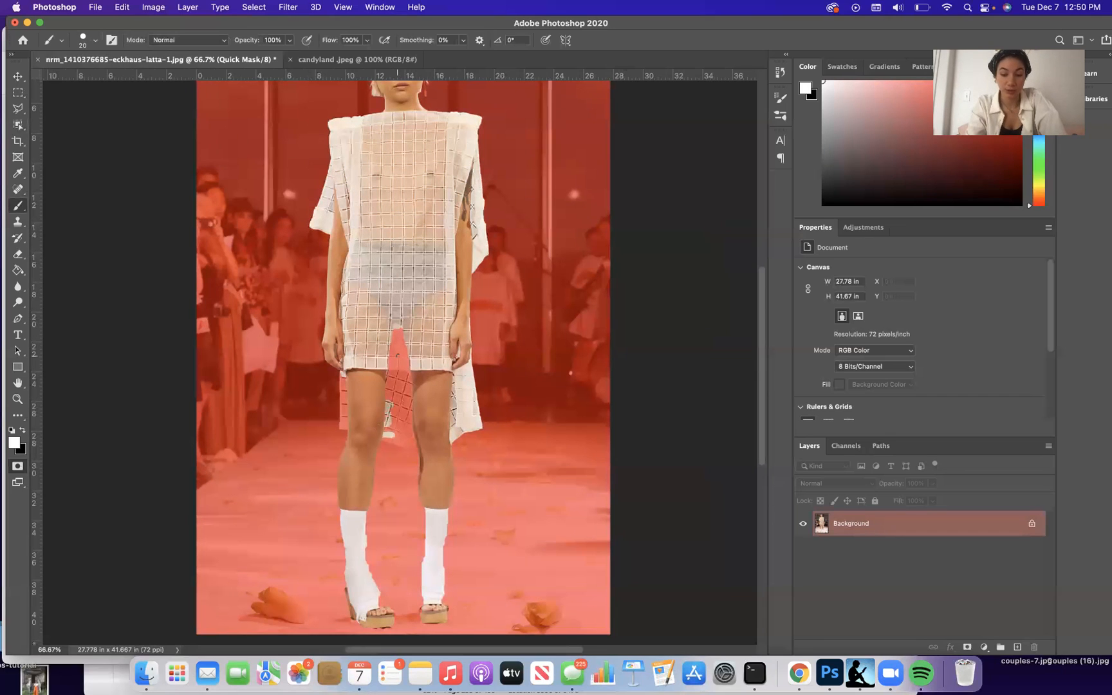
key("bracketright")
key("bracketright")
key("bracketright")
key("bracketright")
key("bracketright")
key("bracketright")
key("bracketright")
key("bracketright")
key("bracketright")
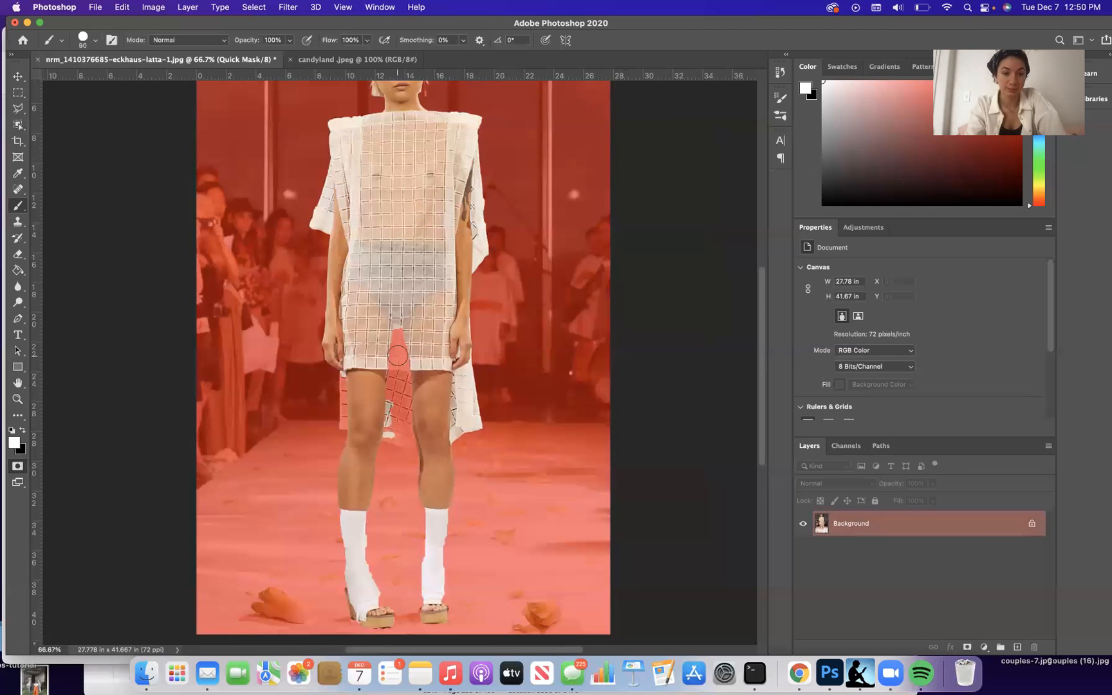
mouse_move(397, 349)
left_mouse_down()
mouse_move(397, 320)
mouse_move(388, 417)
mouse_move(422, 439)
mouse_move(404, 405)
mouse_move(407, 348)
left_mouse_up()
left_click_drag(358, 415, 364, 352)
Step: Reduce the brush size to 60 and paint the missing sock edges into the selection with white
scroll(364, 352, "up", 2)
scroll(370, 386, "down", 5)
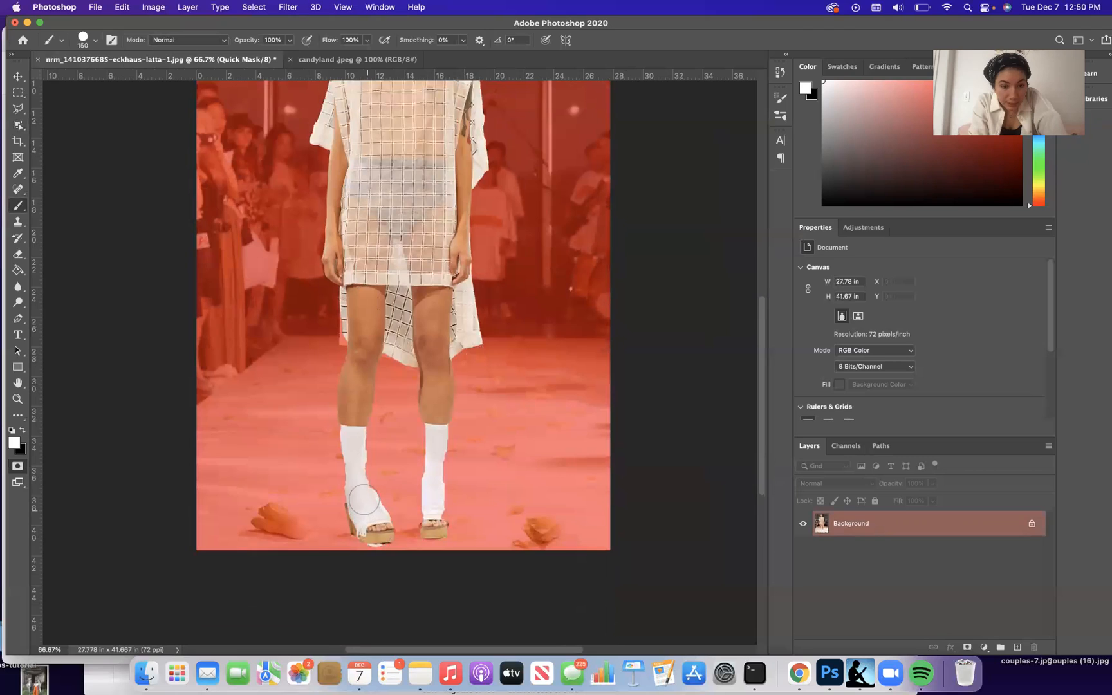
key("bracketleft")
key("bracketleft")
key("bracketleft")
key("bracketleft")
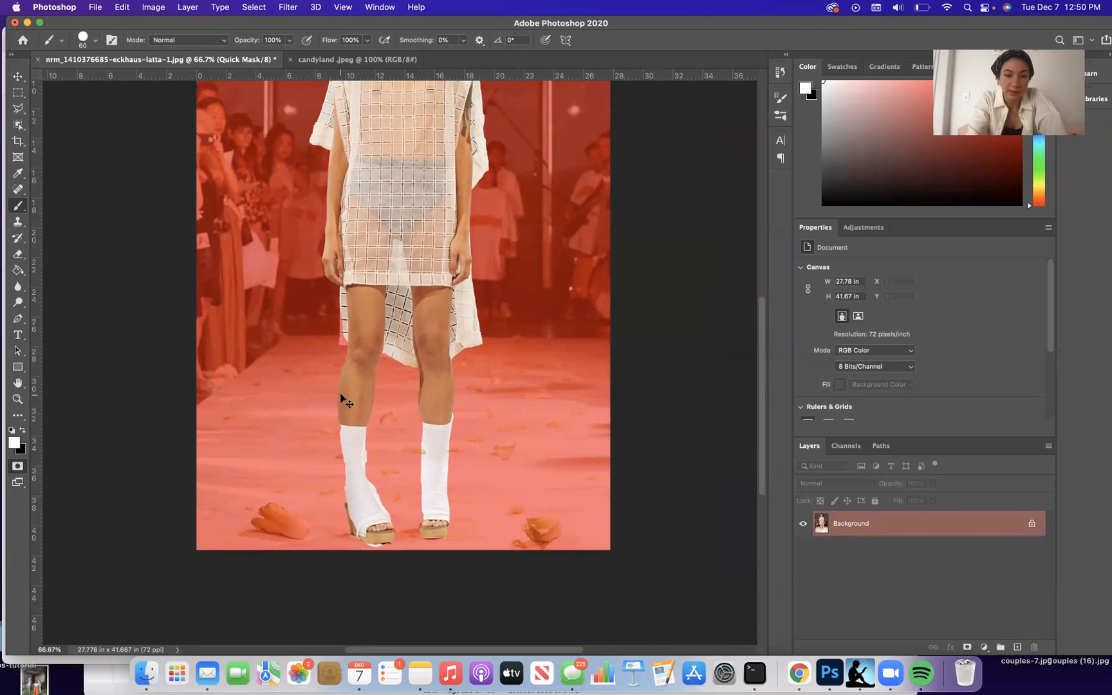
Step: Inspect the Quick Mask edges closely along the model's legs, socks and the dress's back panel
key("super+equal")
key("super+equal")
key("super+equal")
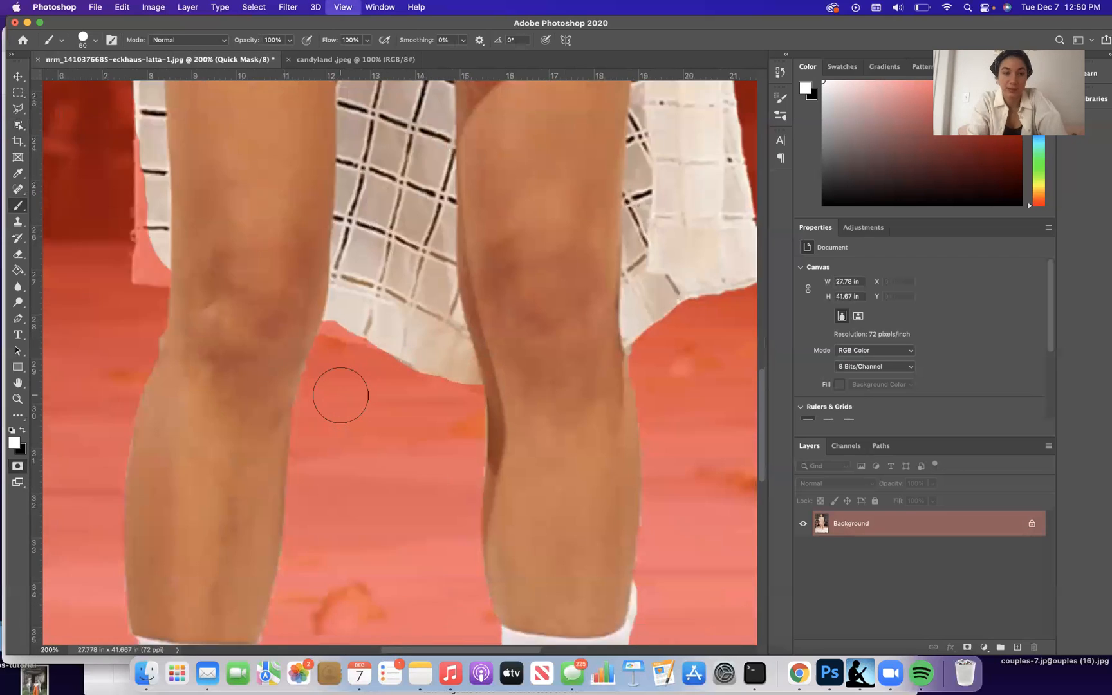
scroll(340, 390, "down", 5)
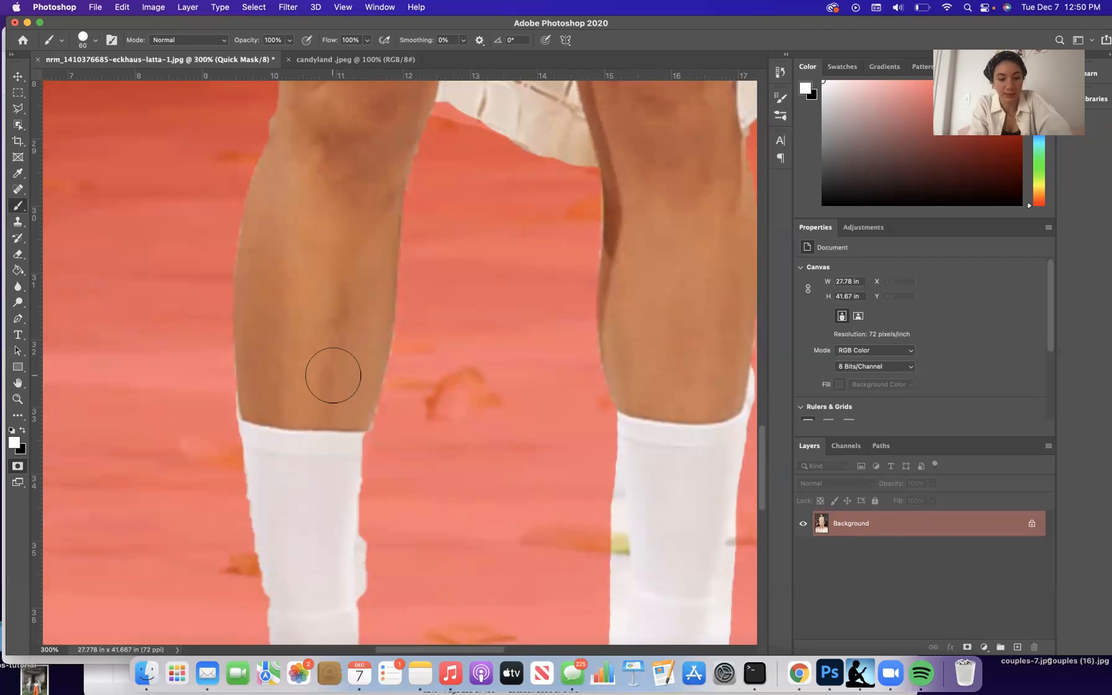
key("x")
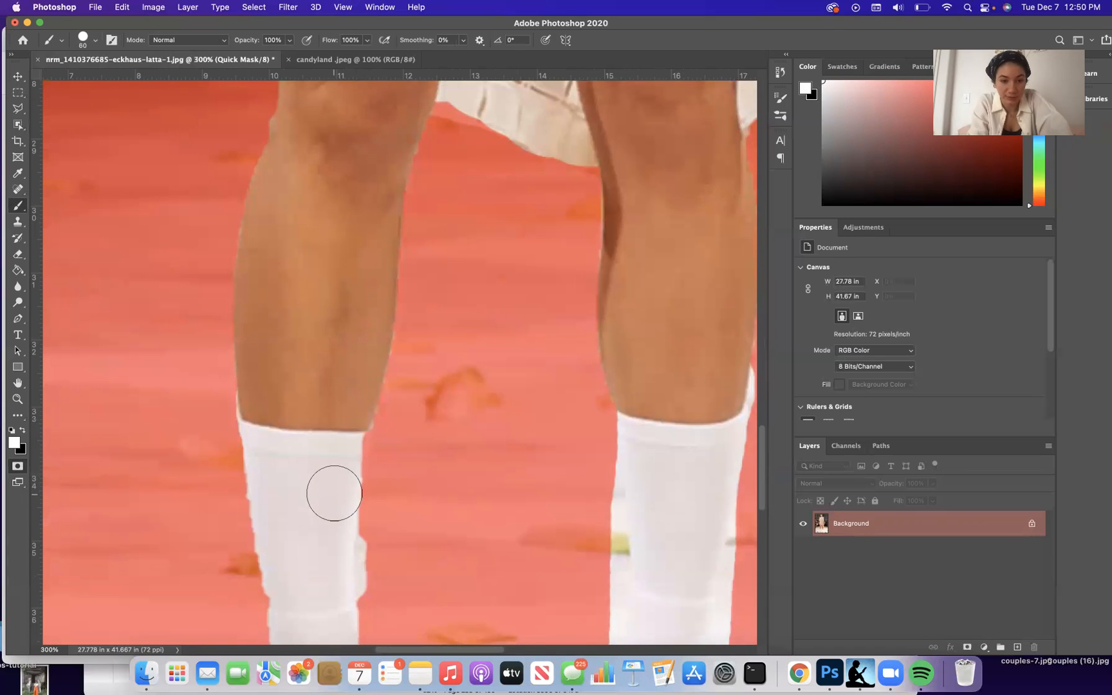
key("x")
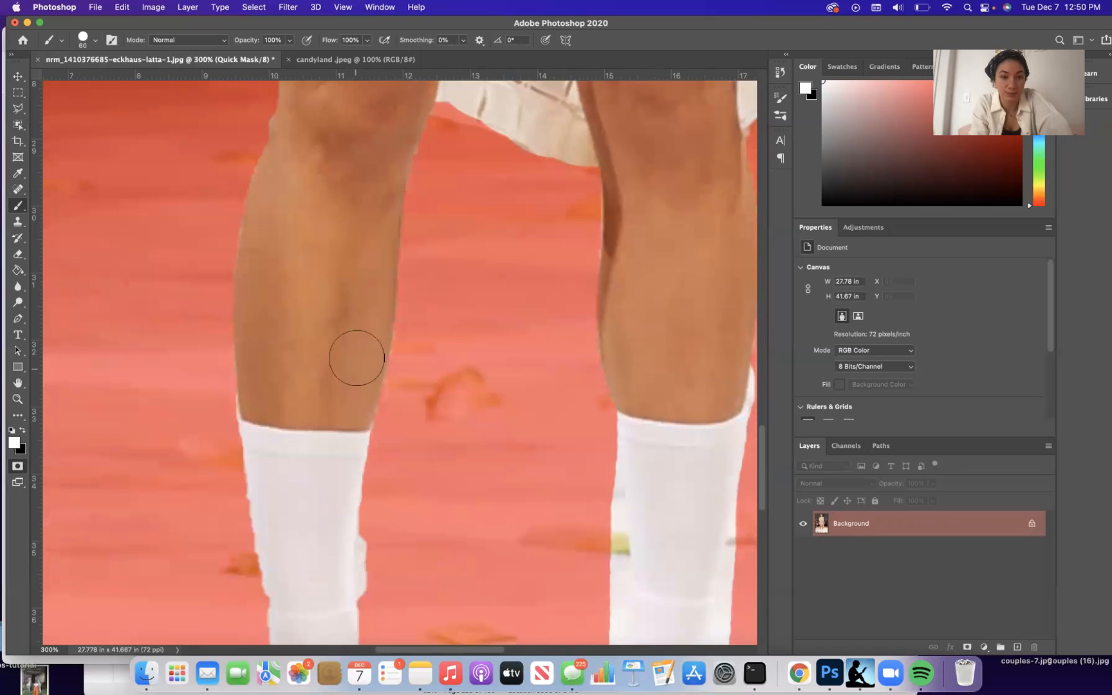
scroll(355, 344, "up", 3)
scroll(356, 347, "up", 10)
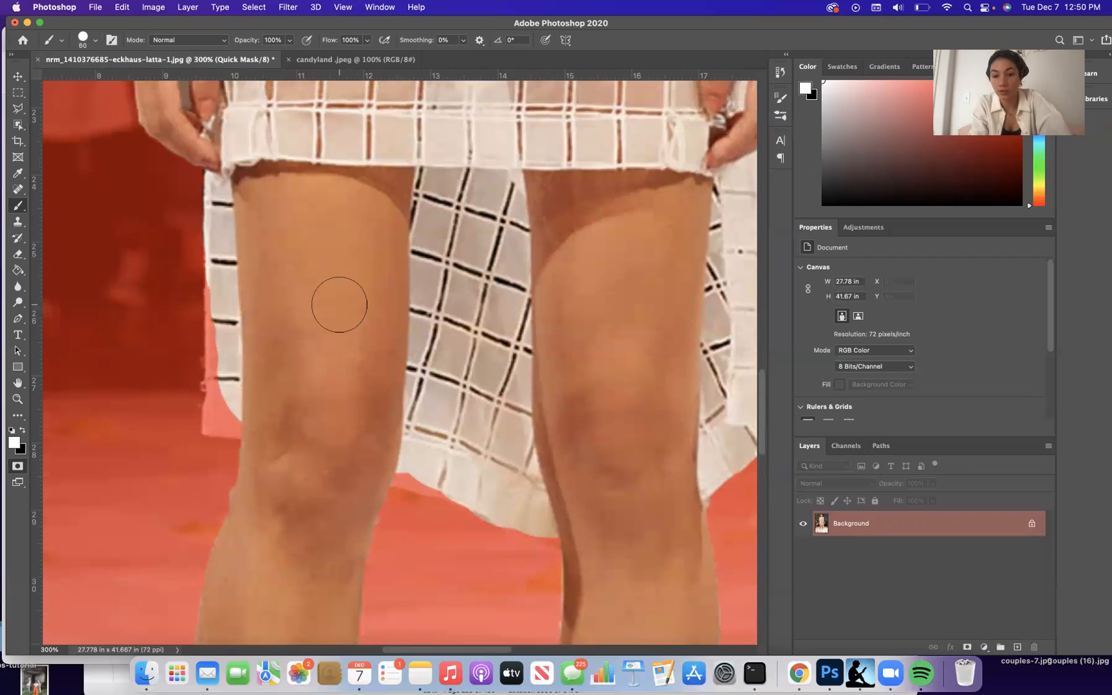
scroll(340, 303, "down", 5)
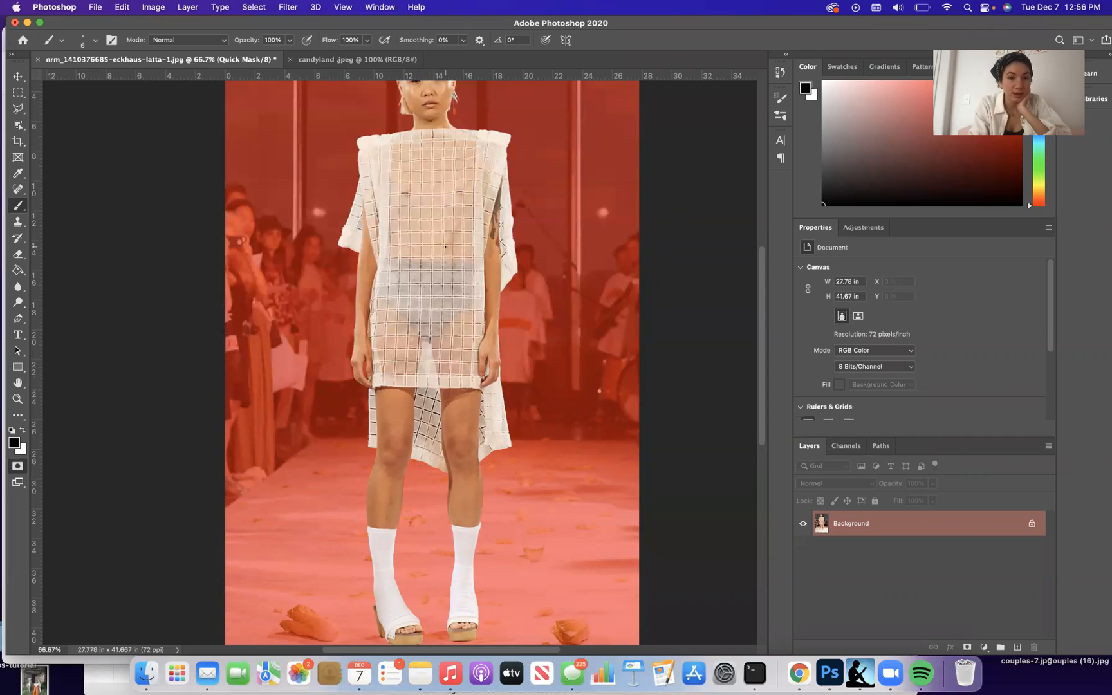
Step: Turn the finished quick mask into a selection and apply it as a layer mask on the unlocked background layer
scroll(445, 247, "up", 5)
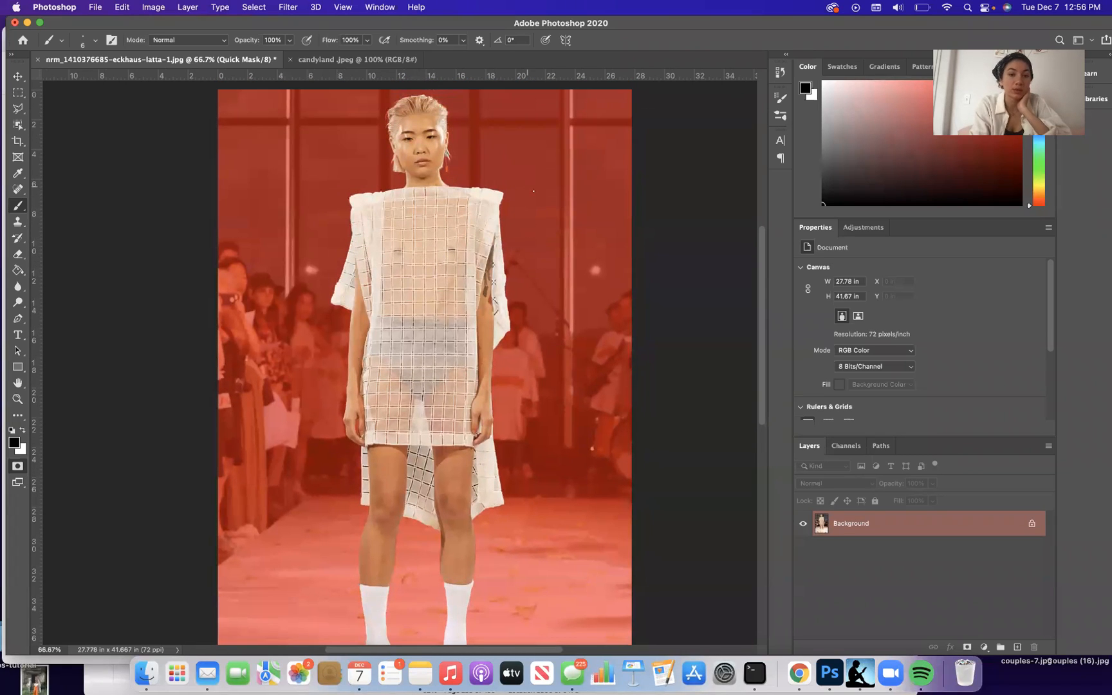
scroll(492, 281, "down", 5)
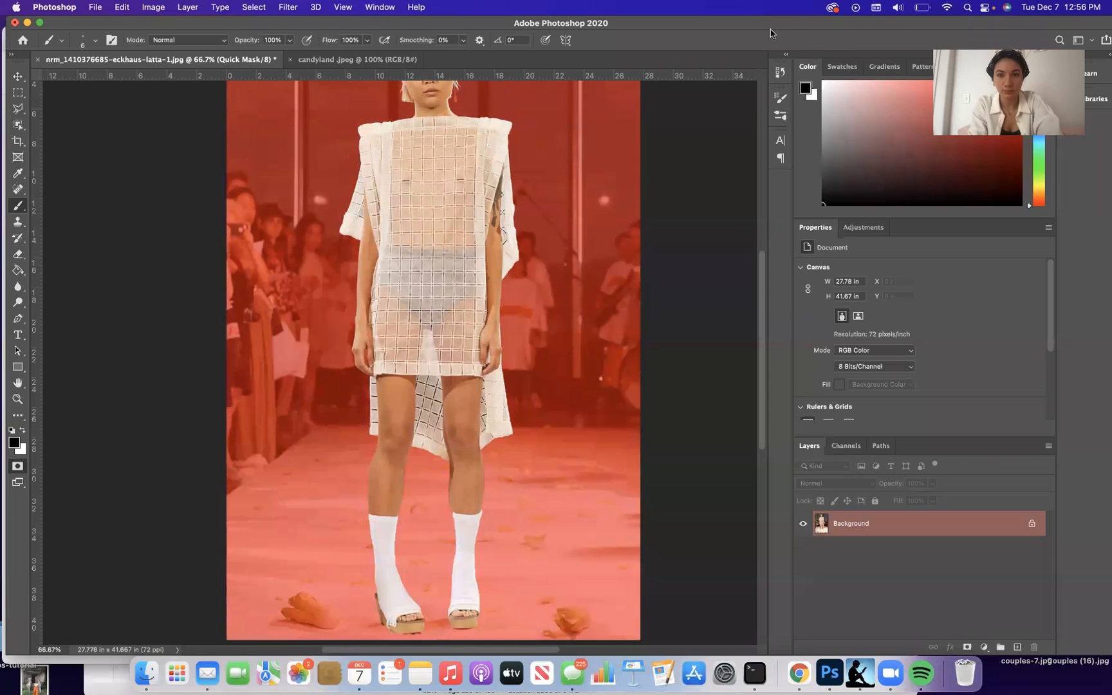
key("q")
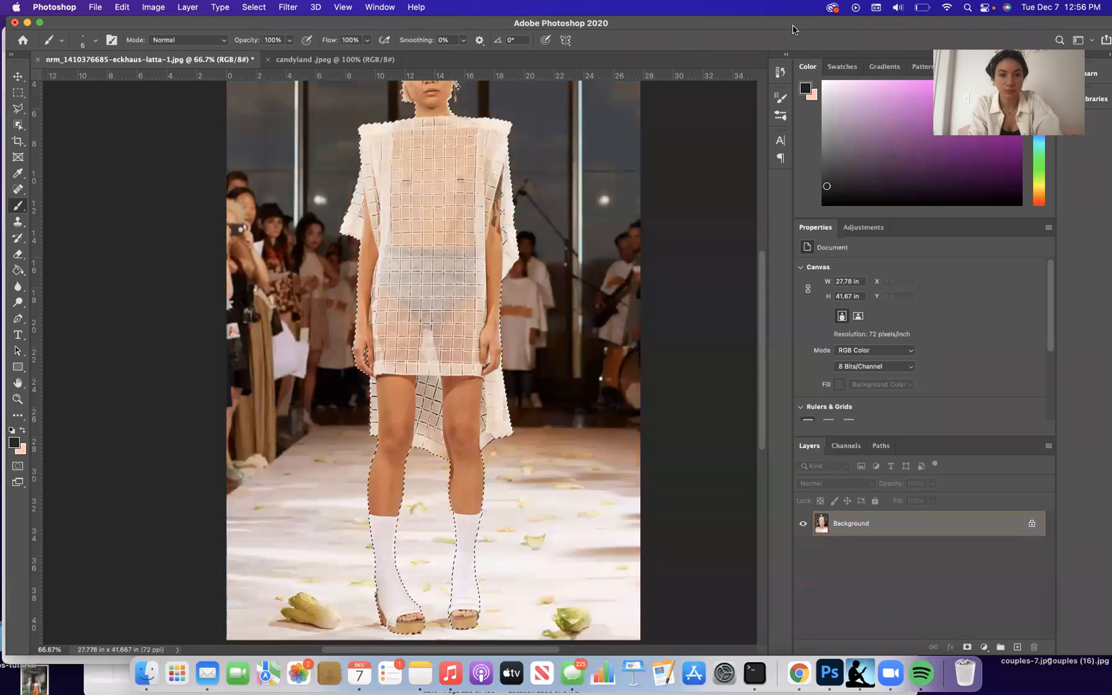
left_click(1032, 524)
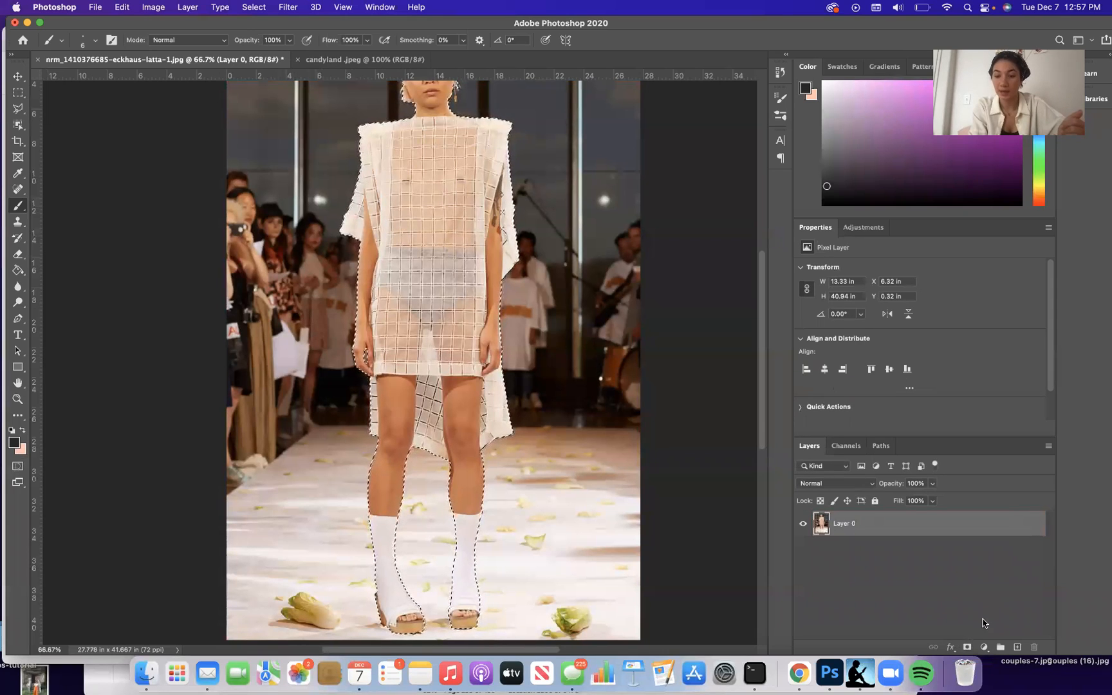
left_click(967, 647)
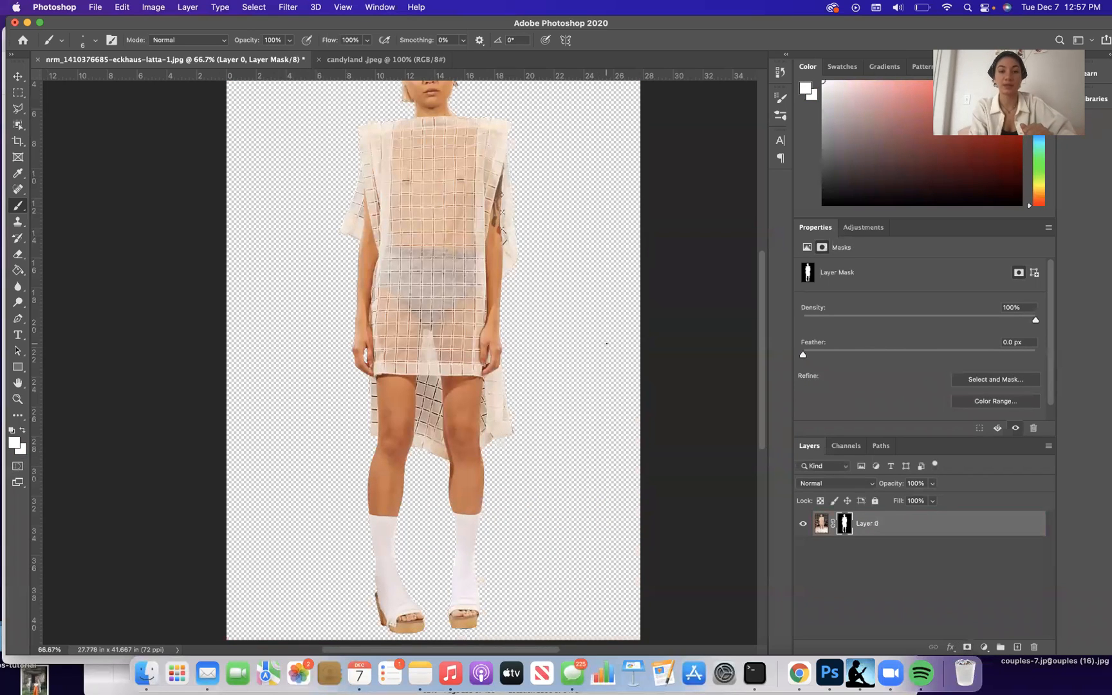
Step: Check the masked cutout of the model against the transparent background, both as a whole and close up
scroll(606, 343, "up", 5)
scroll(606, 343, "down", 6)
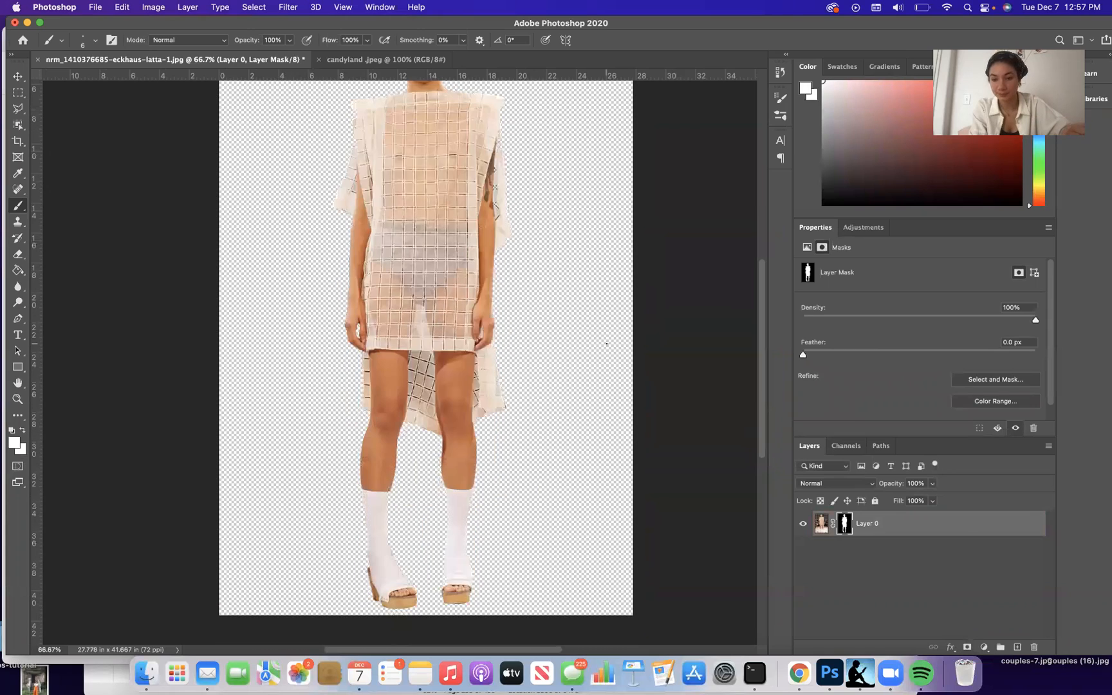
scroll(606, 343, "left", 1)
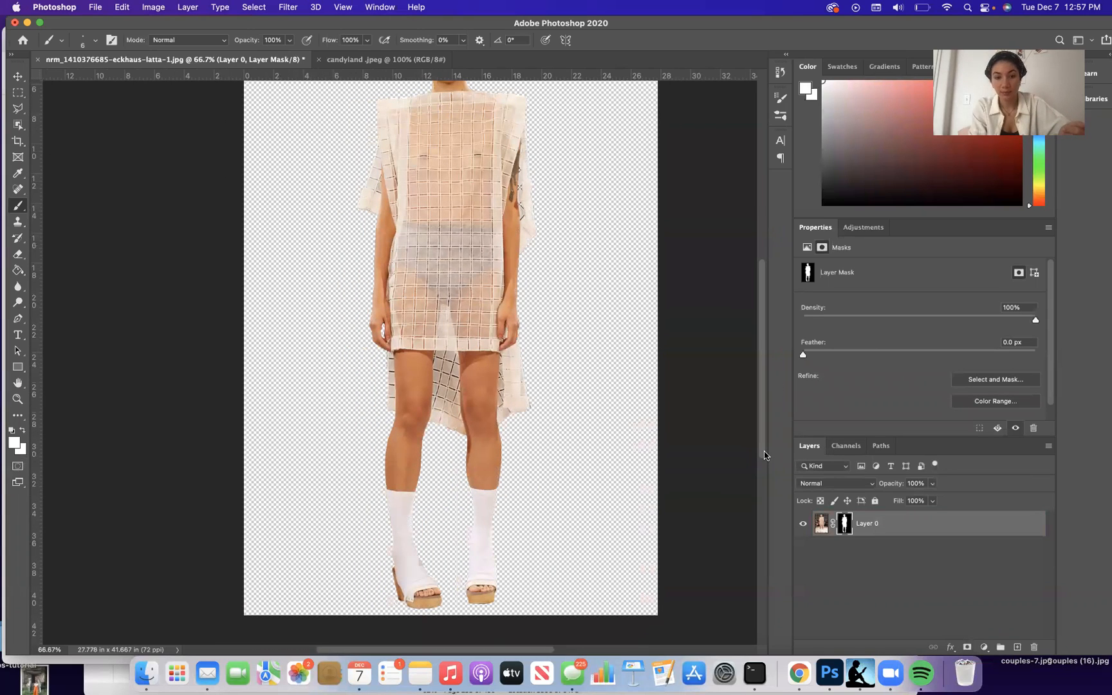
key("super+minus")
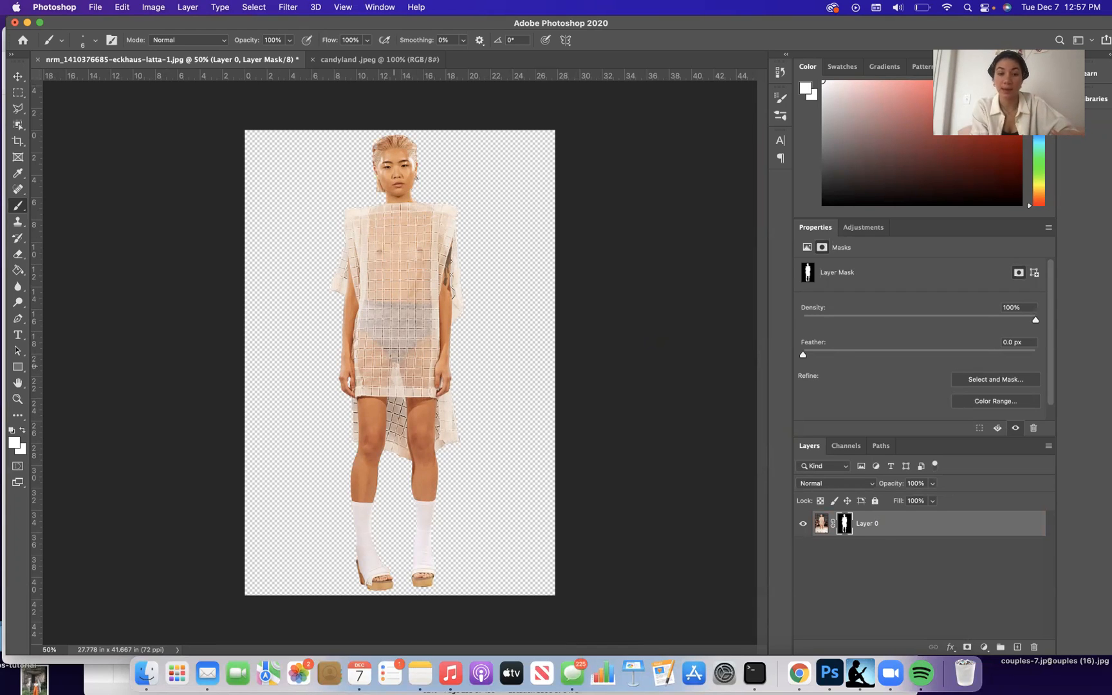
key("super+equal")
key("super+equal")
key("super+equal")
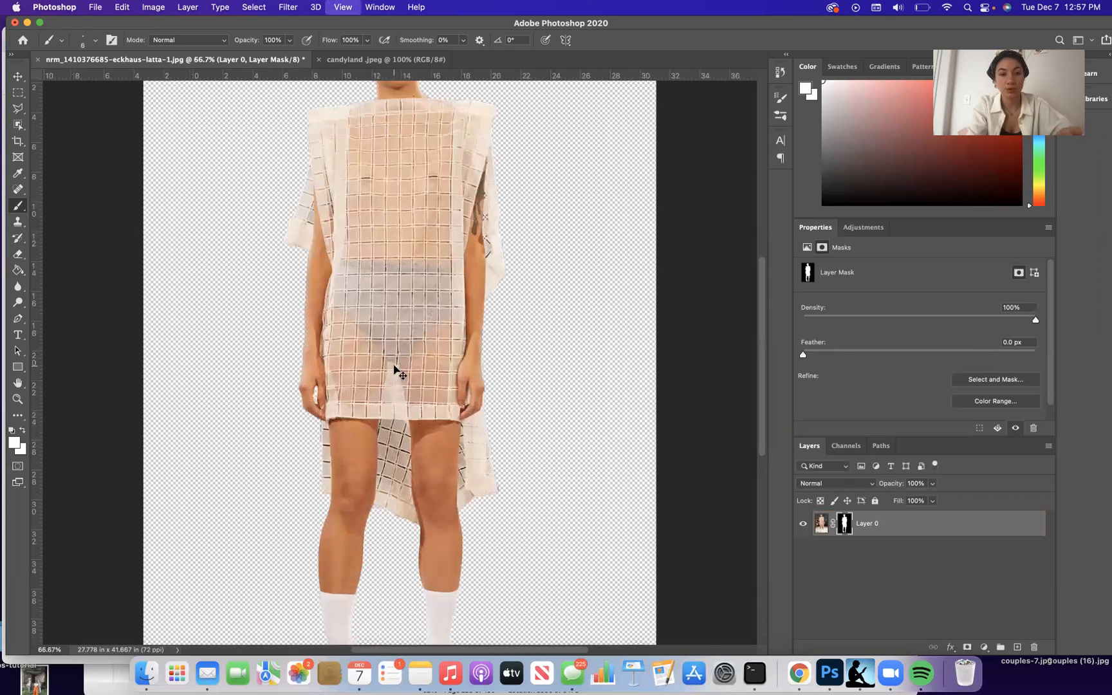
key("super+minus")
key("super+minus")
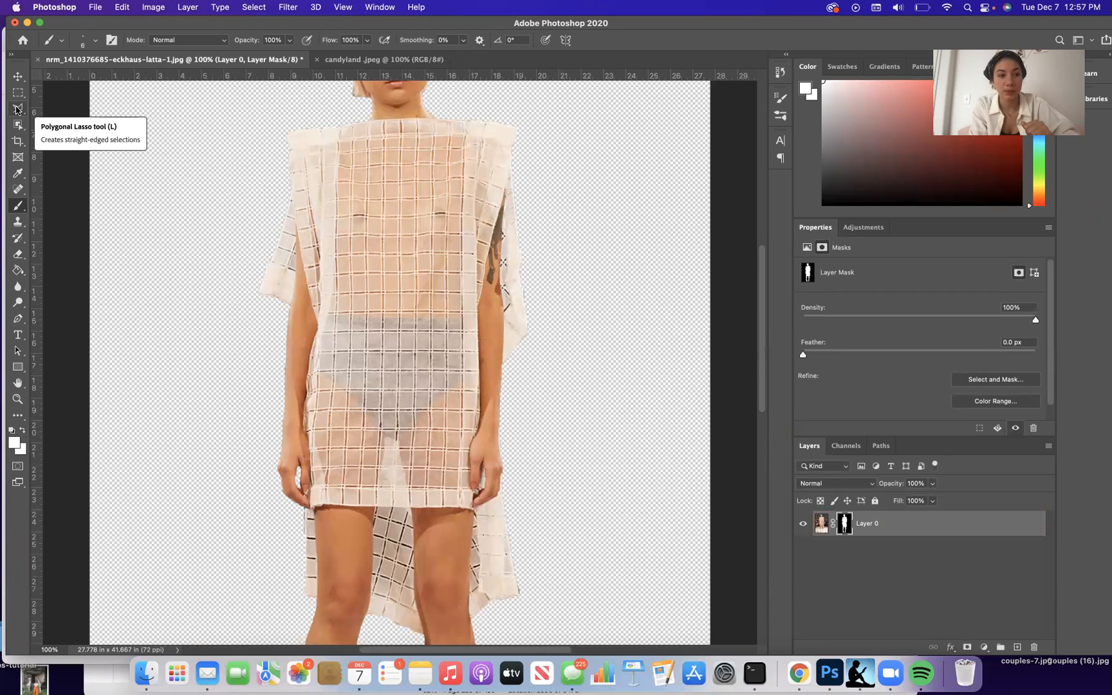
Step: Outline the dress's front panel inside its neckline, side and hem borders with a closed Polygonal Lasso selection
left_click(17, 109)
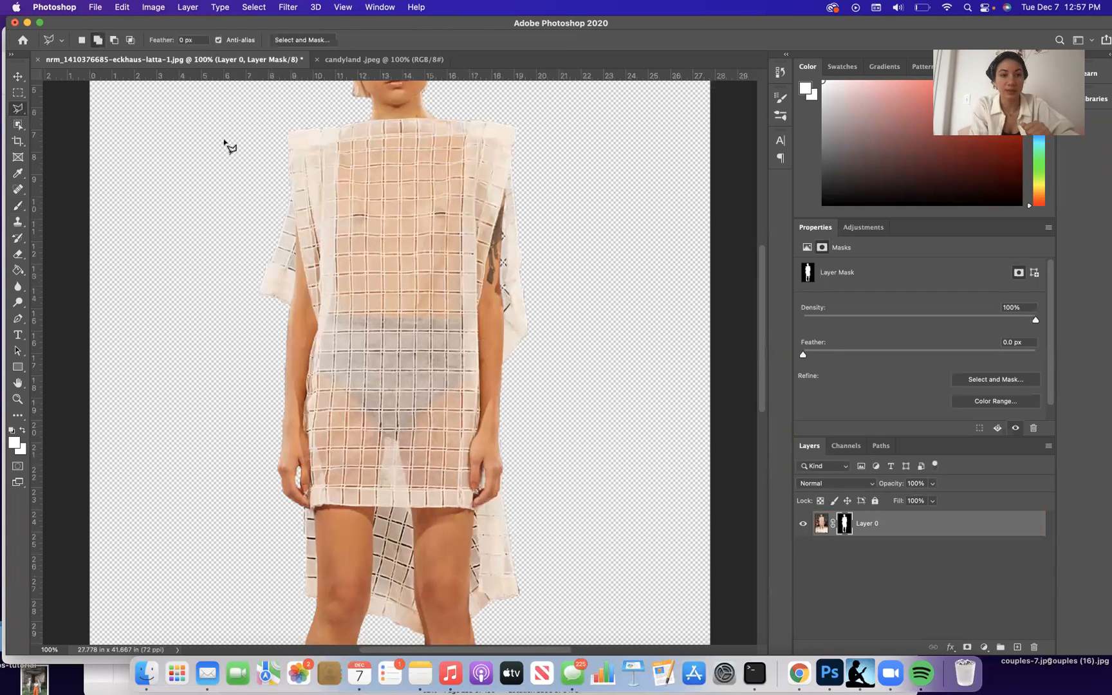
left_click(338, 143)
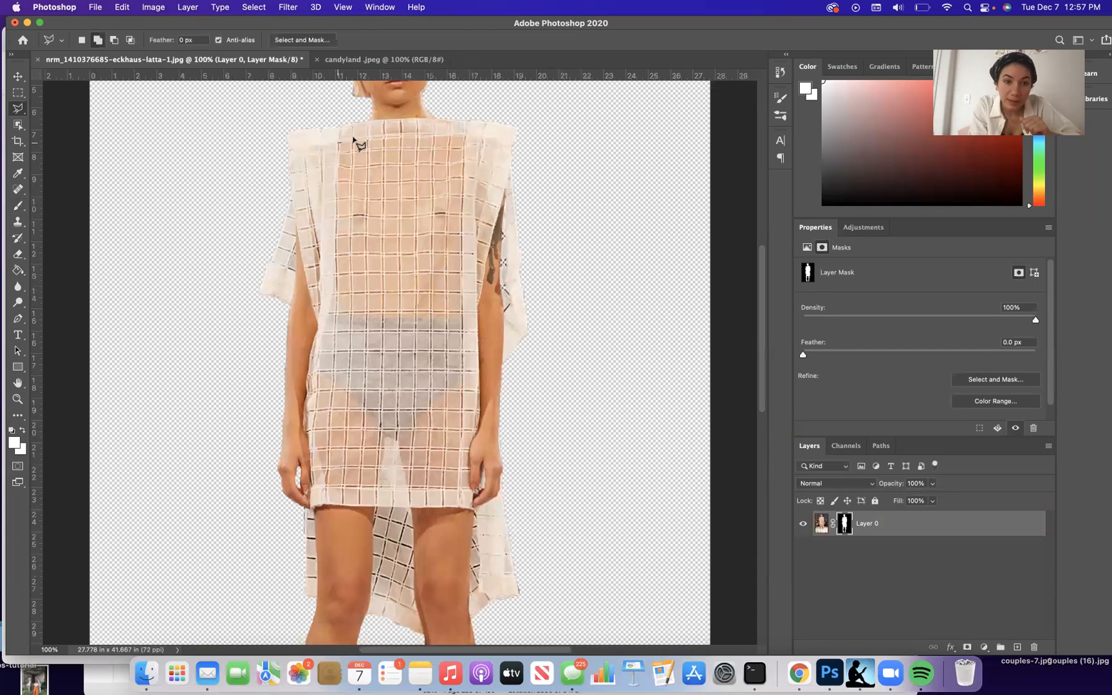
left_click(400, 138)
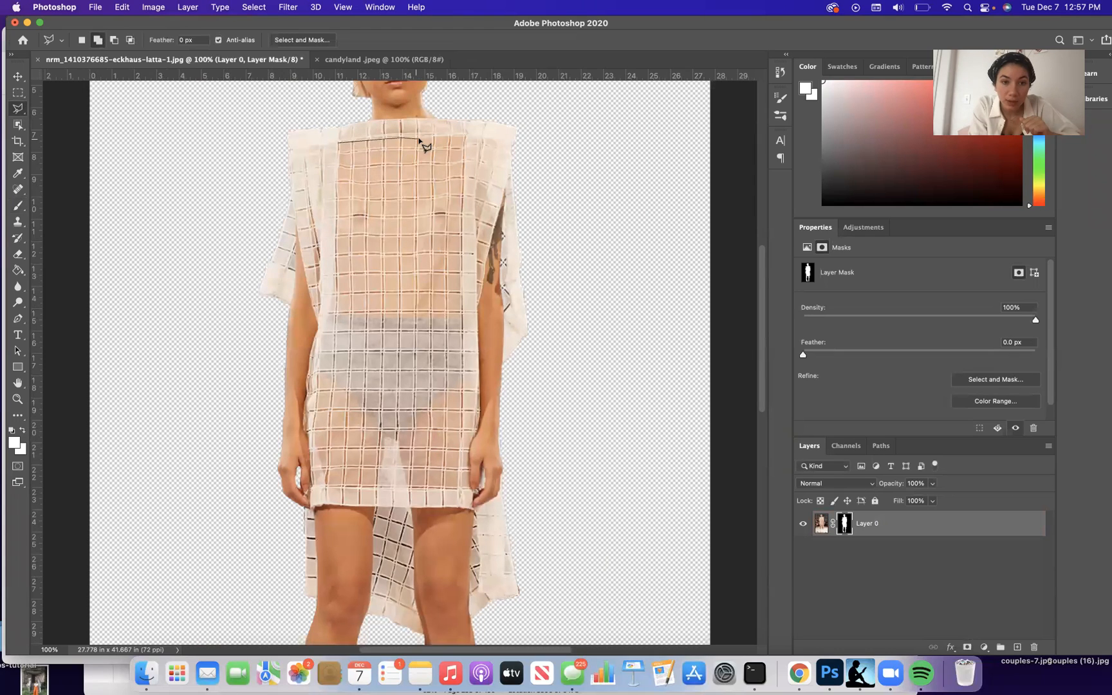
left_click(418, 138)
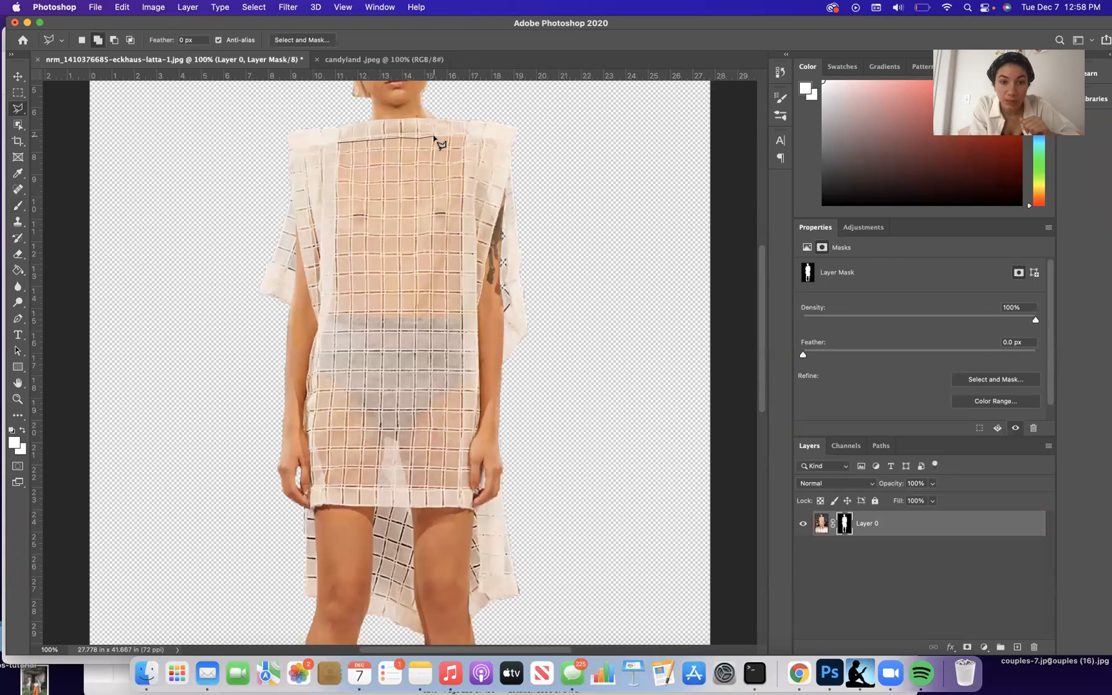
left_click(464, 134)
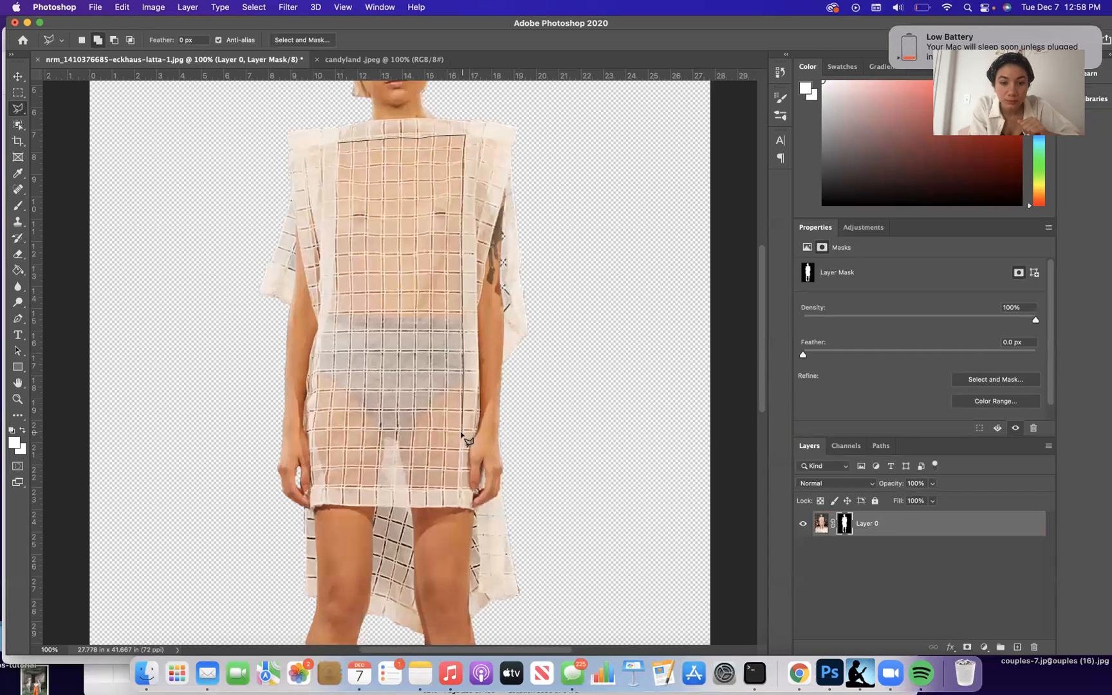
left_click(458, 489)
left_click(326, 488)
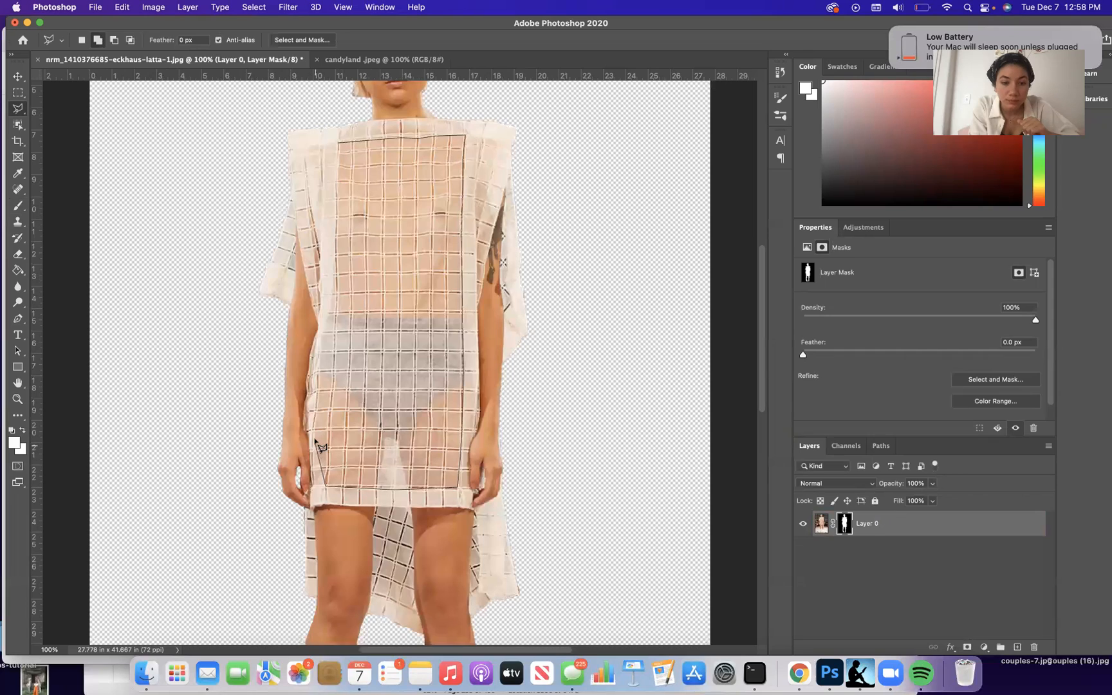
left_click(314, 420)
left_click(317, 393)
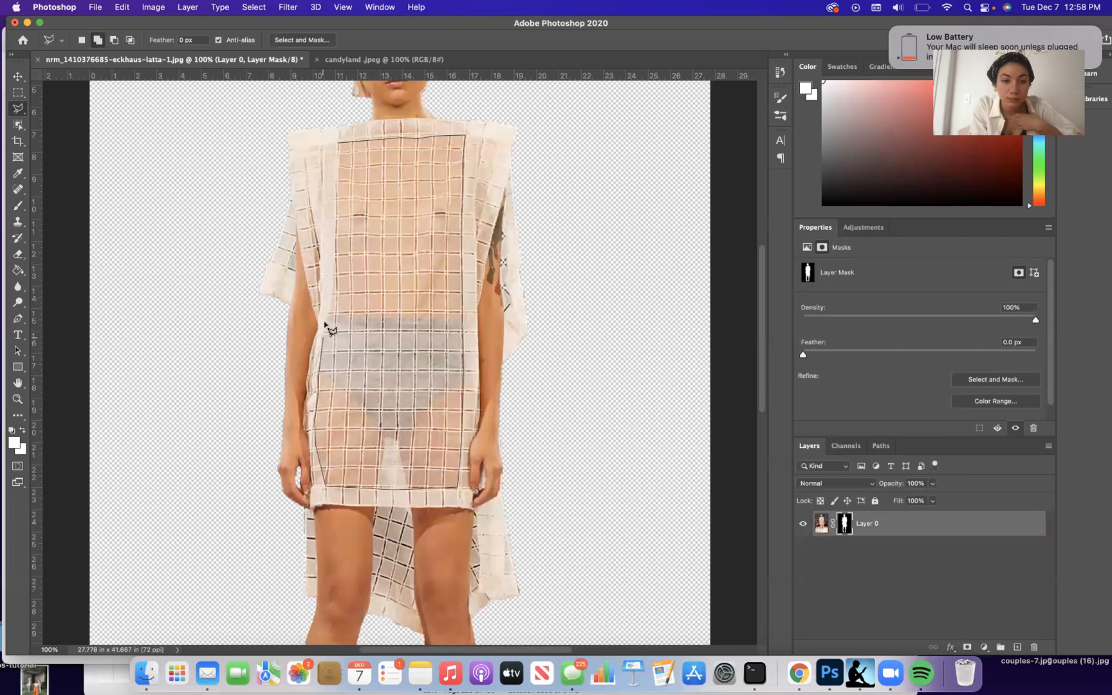
left_click(332, 291)
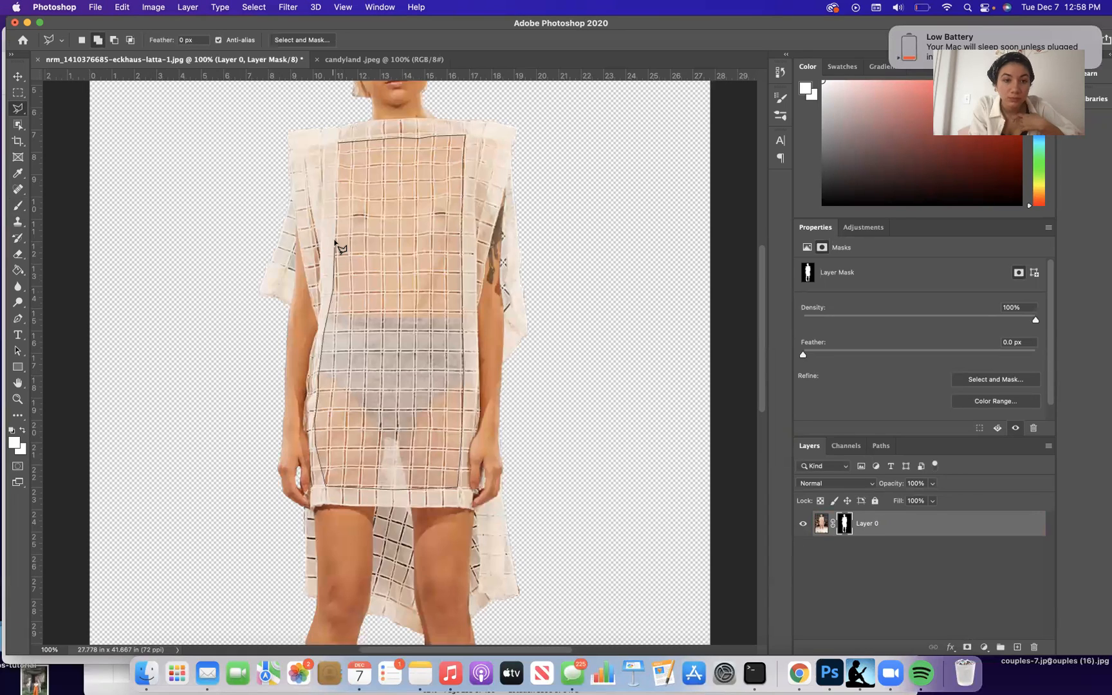
left_click(339, 144)
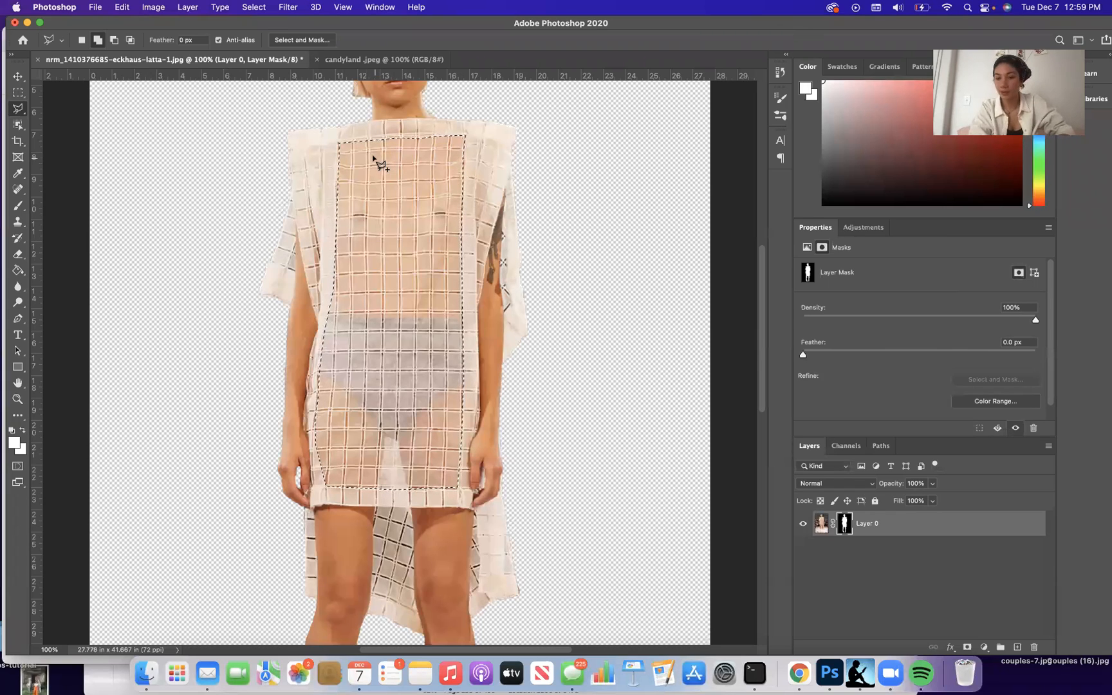
Step: Fill the selected front panel with Black on the layer mask to cut it out of the dress, and deselect
left_click(820, 524)
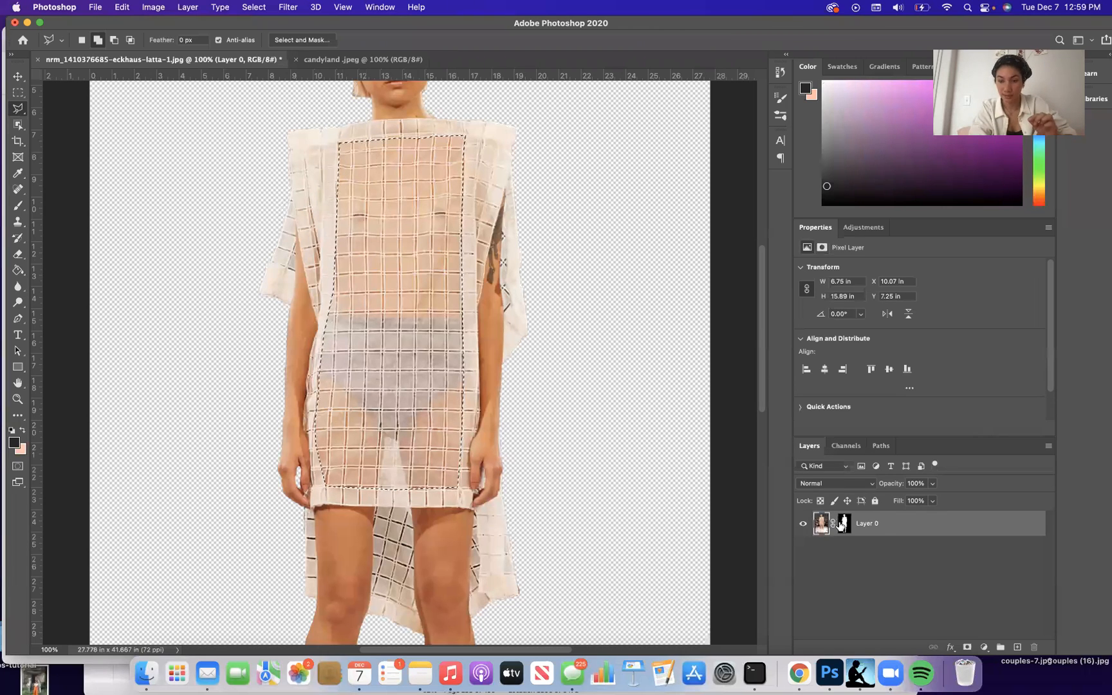
left_click(843, 525)
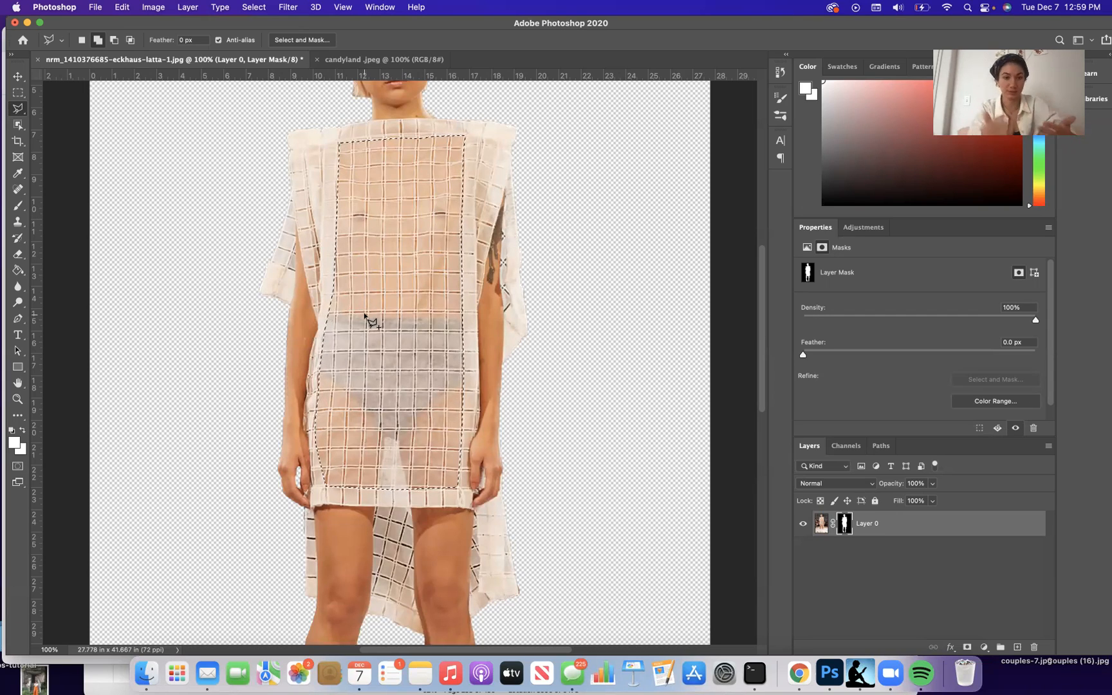
left_click(122, 8)
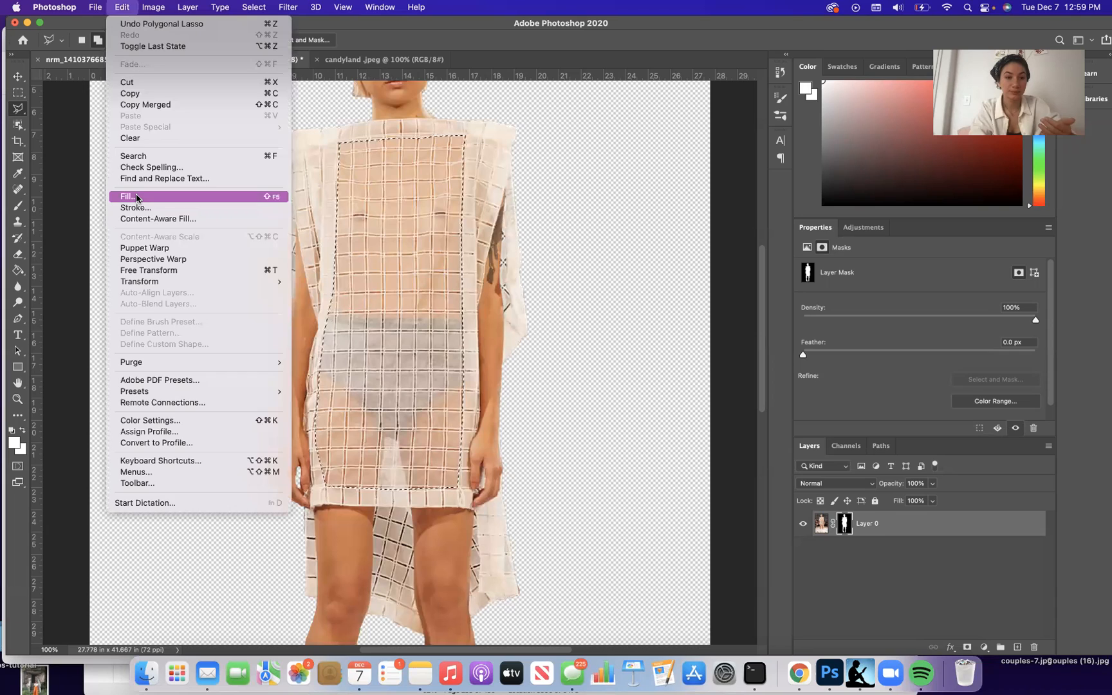
left_click(137, 197)
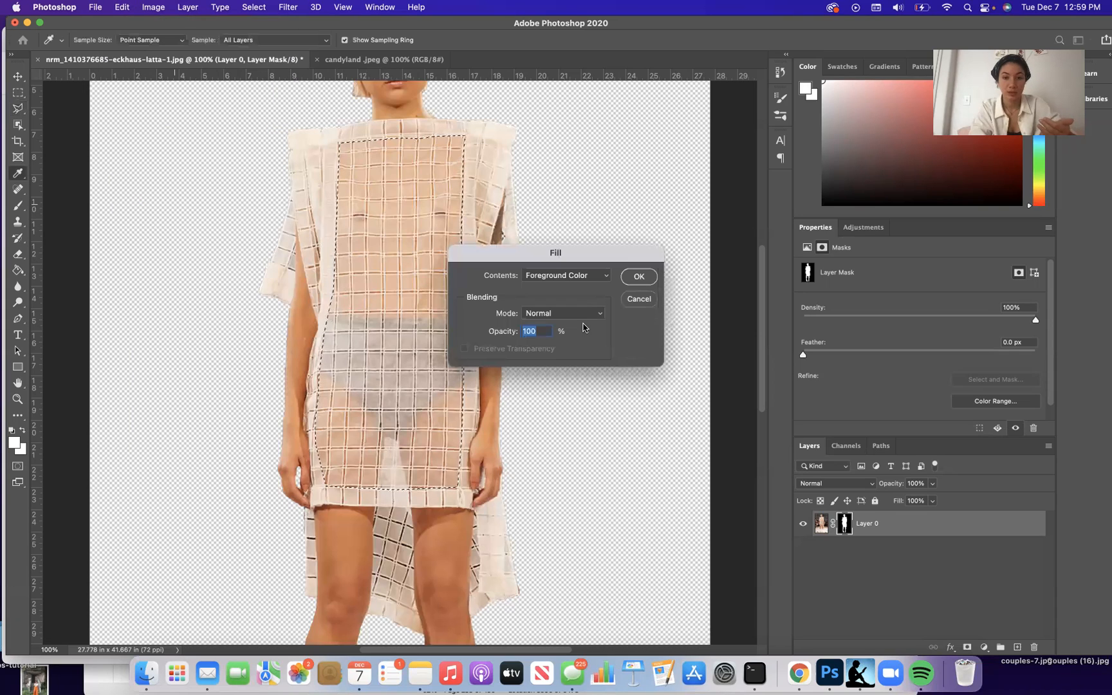
left_click(589, 281)
left_click(542, 367)
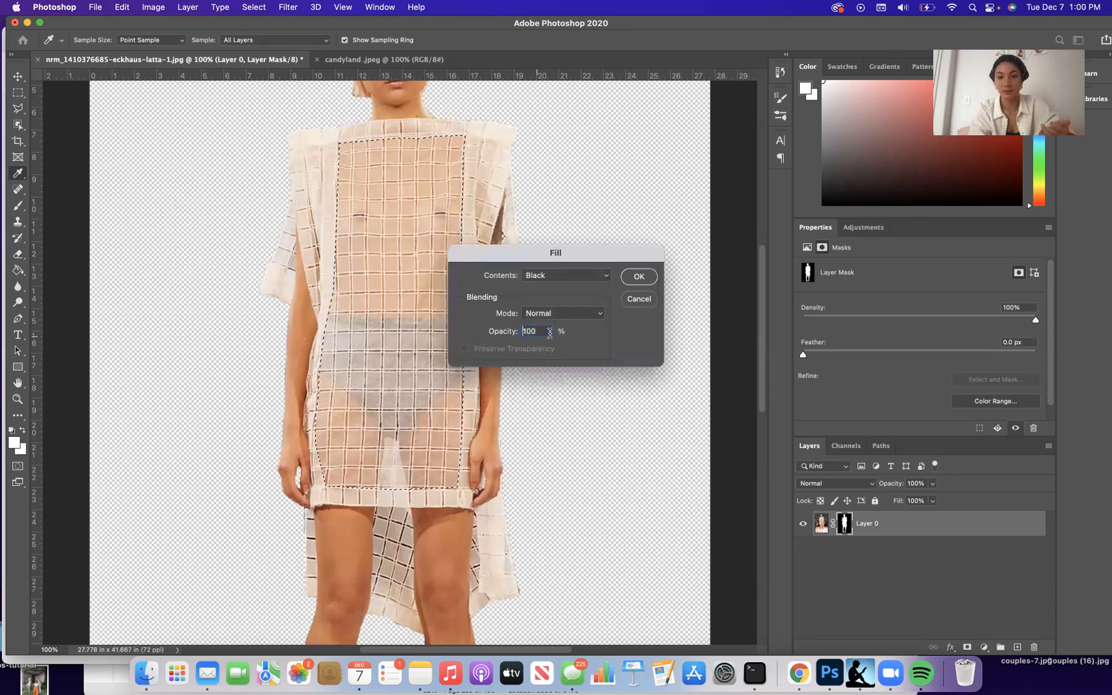
left_click(638, 277)
key("l")
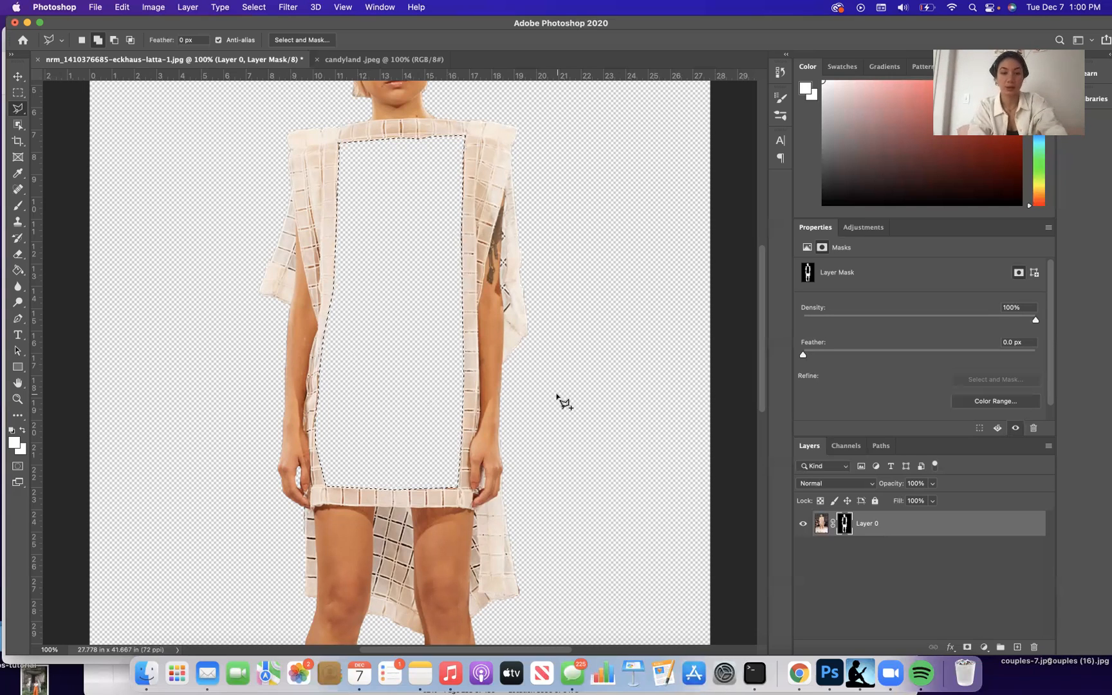
left_click(414, 363)
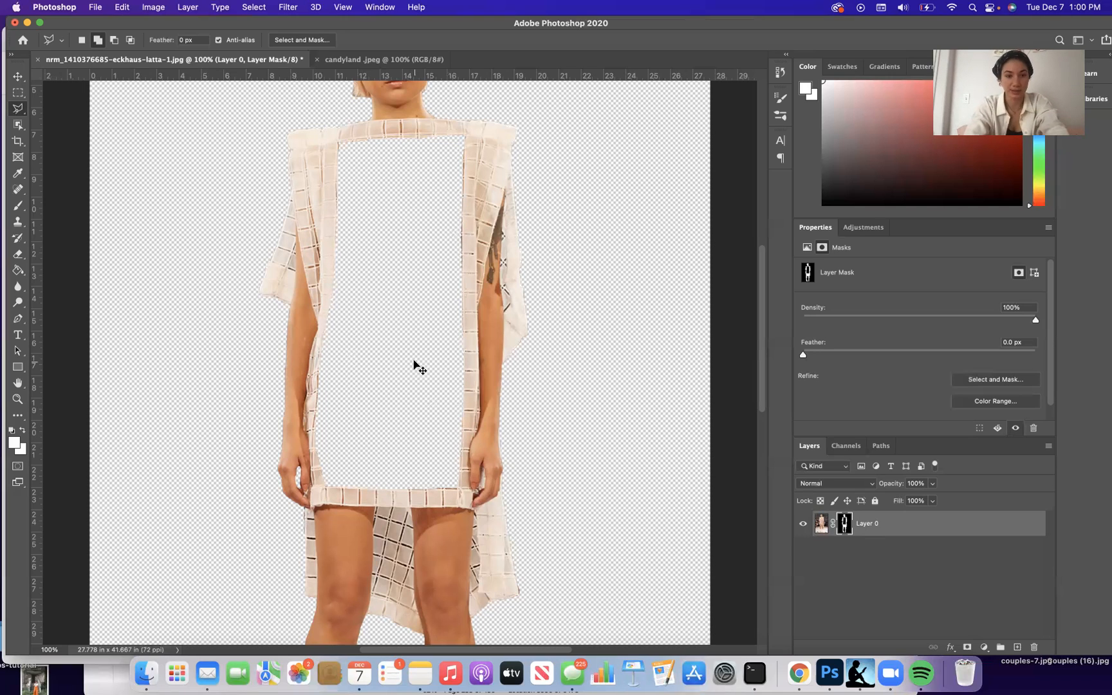
key("super+minus")
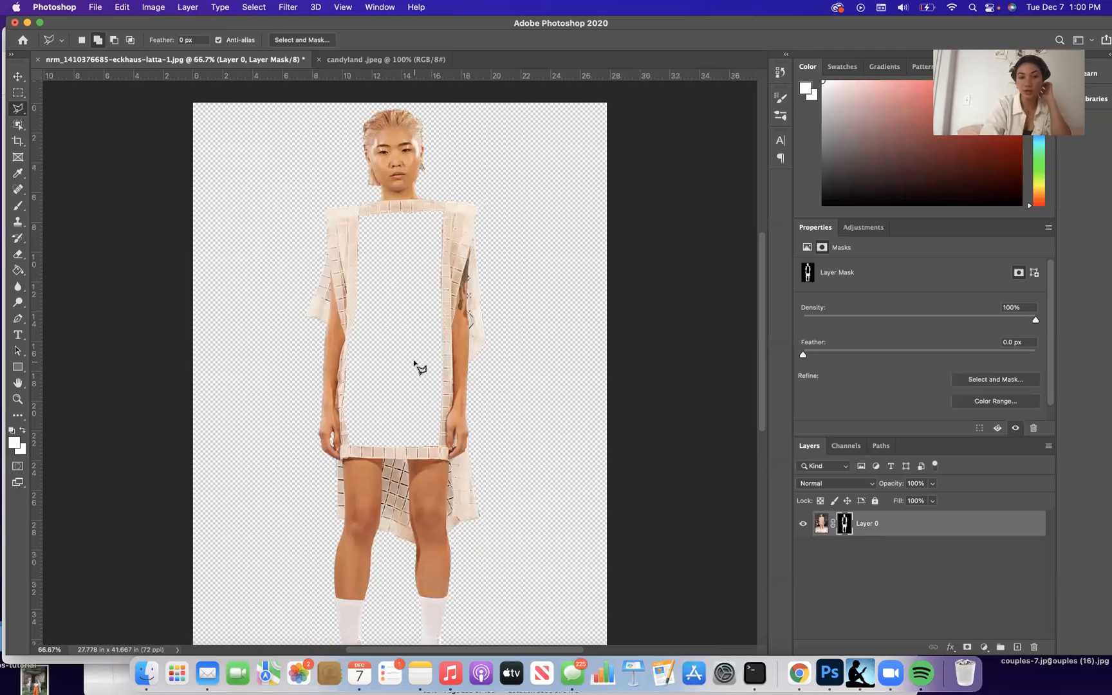
scroll(415, 365, "down", 5)
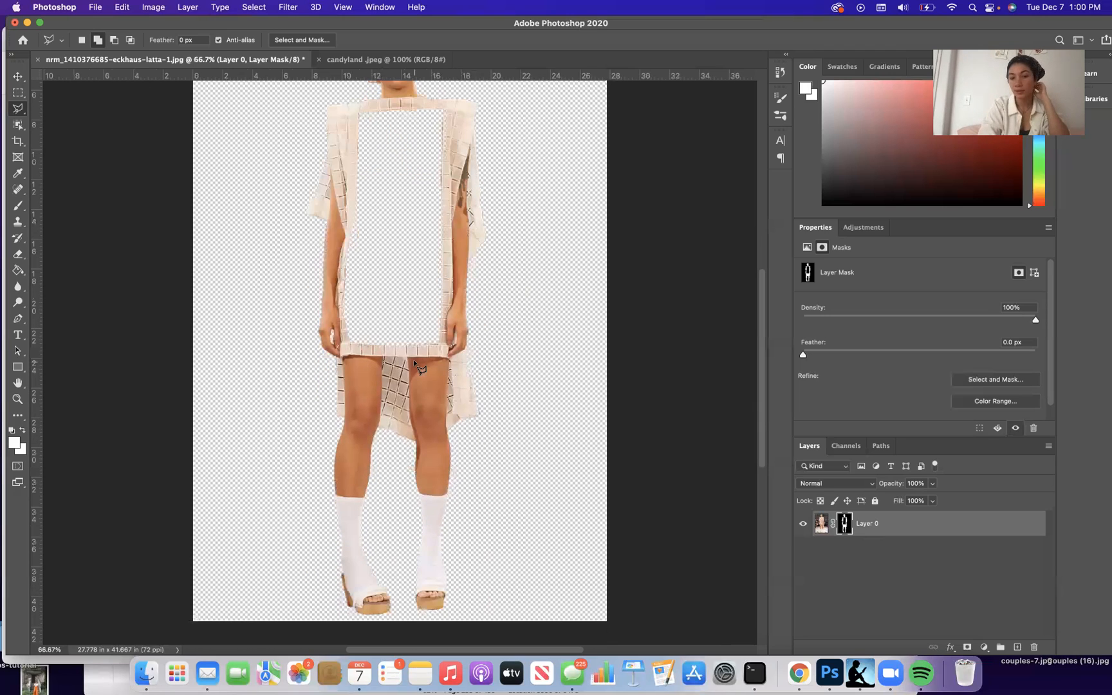
scroll(413, 359, "up", 3)
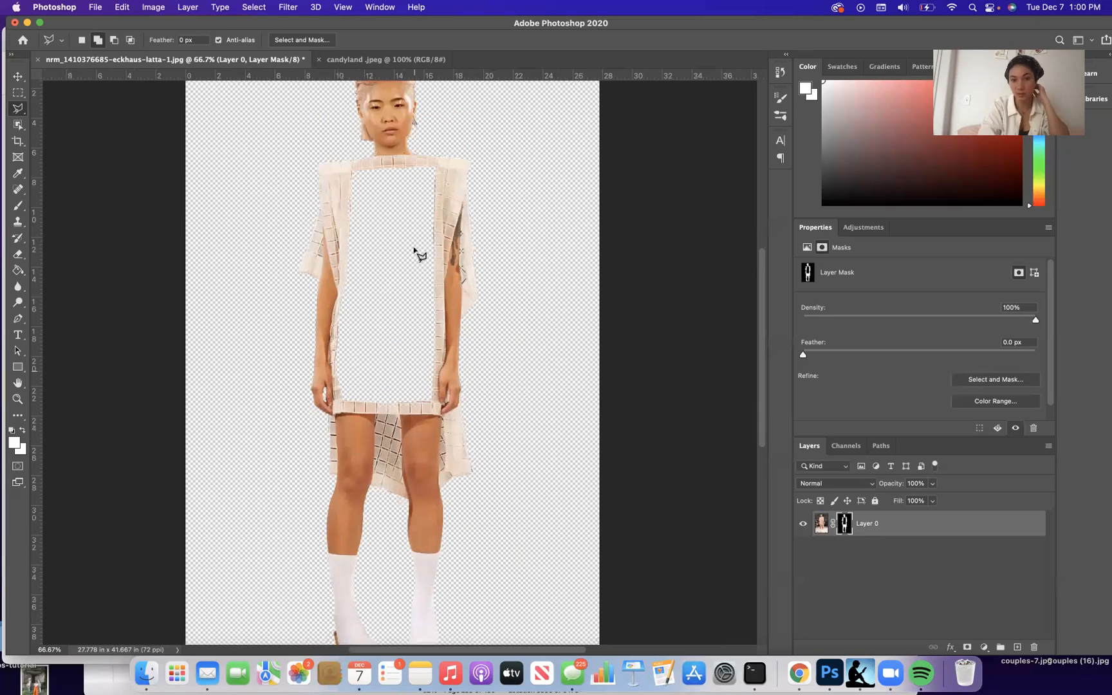
Step: Crop the candyland image square to about 13.42 by 13.42 inches, trimming off the strip along its upper edge
scroll(372, 284, "up", 2)
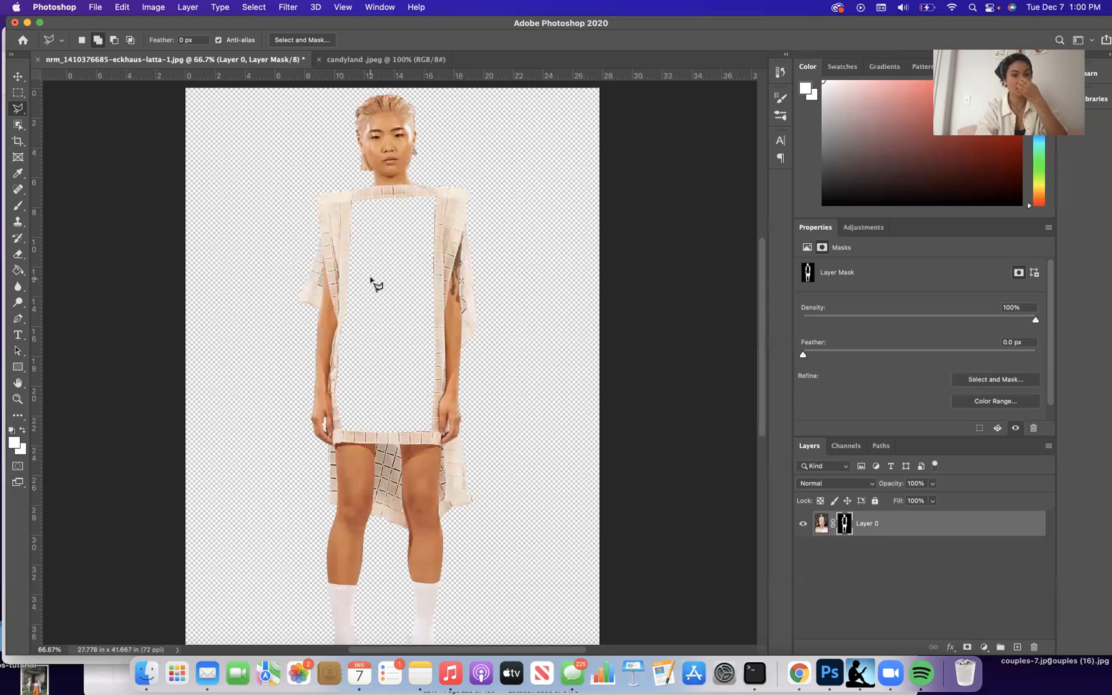
left_click(386, 59)
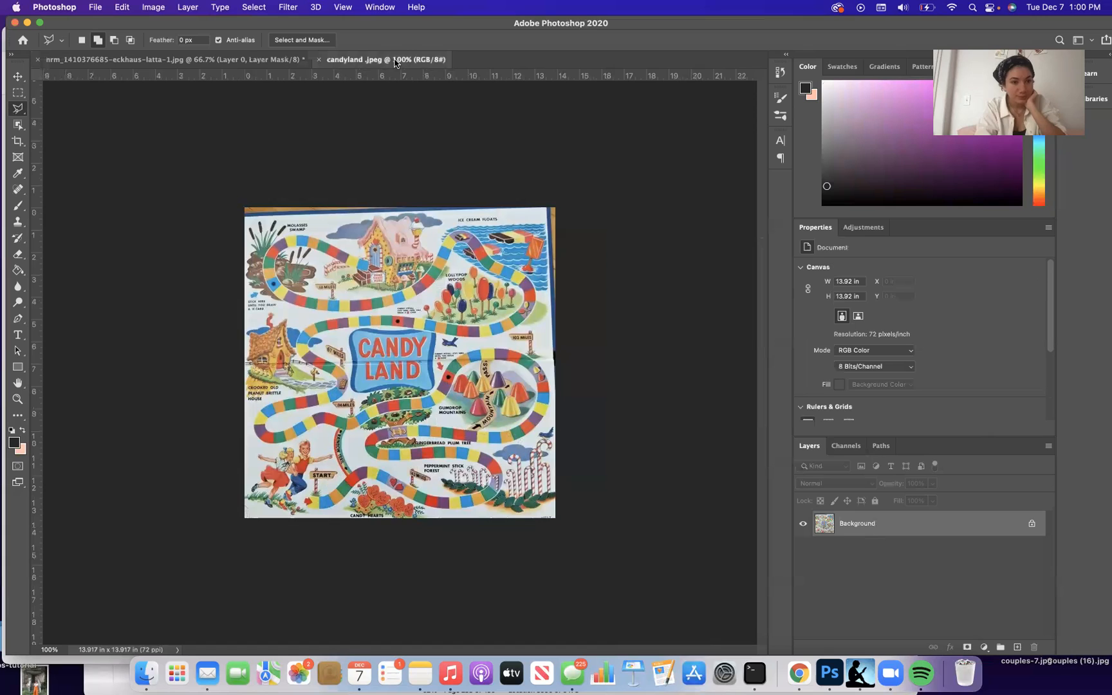
left_click(18, 142)
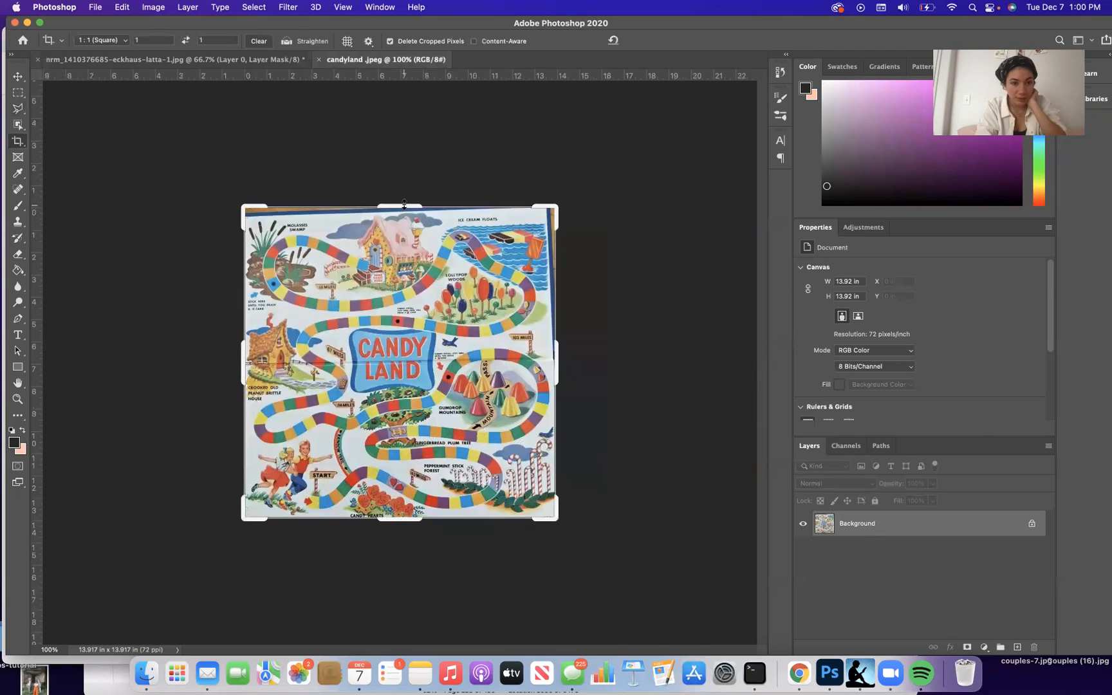
left_click_drag(404, 204, 395, 212)
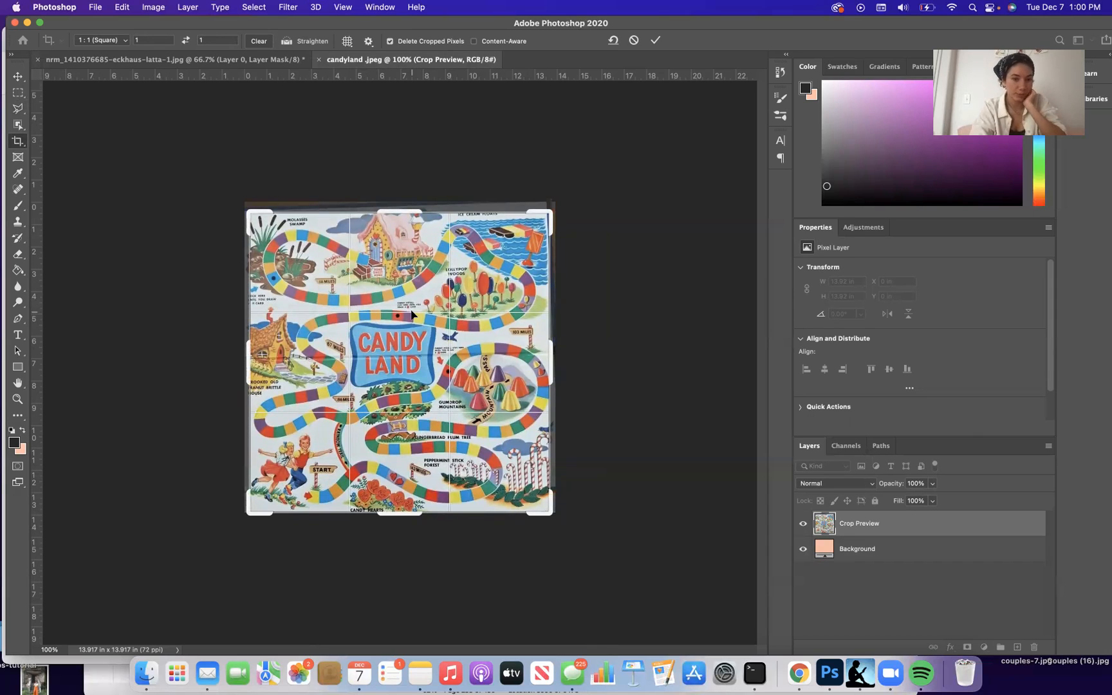
key("Return")
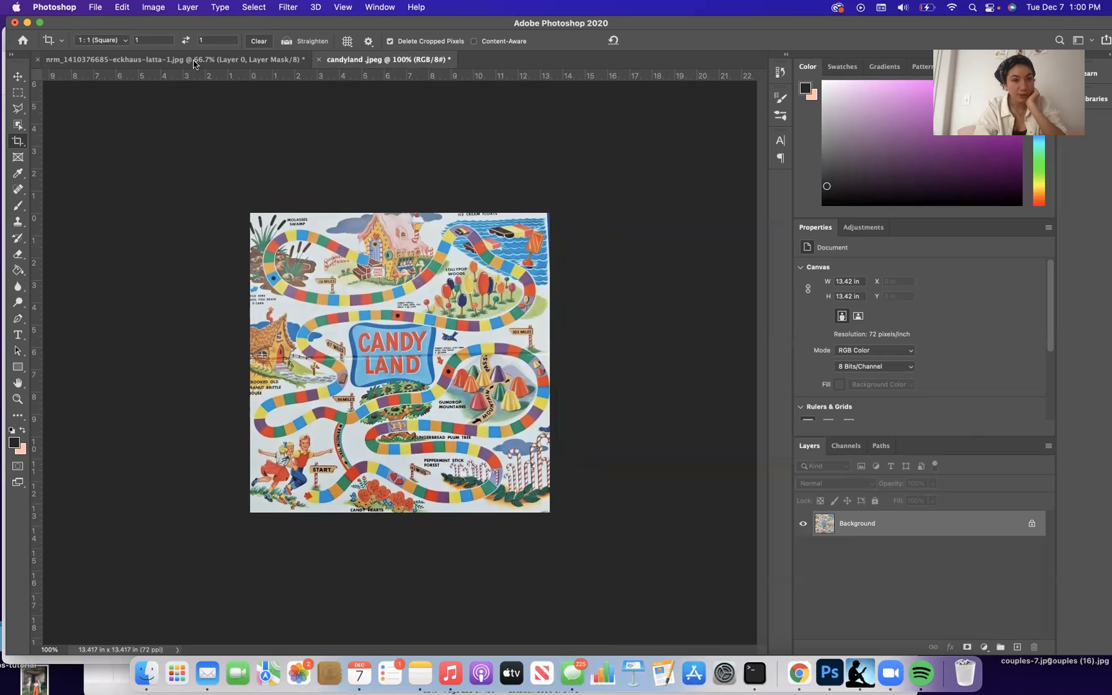
Step: Unlock the candyland image's background so it becomes a normal movable layer
left_click(16, 78)
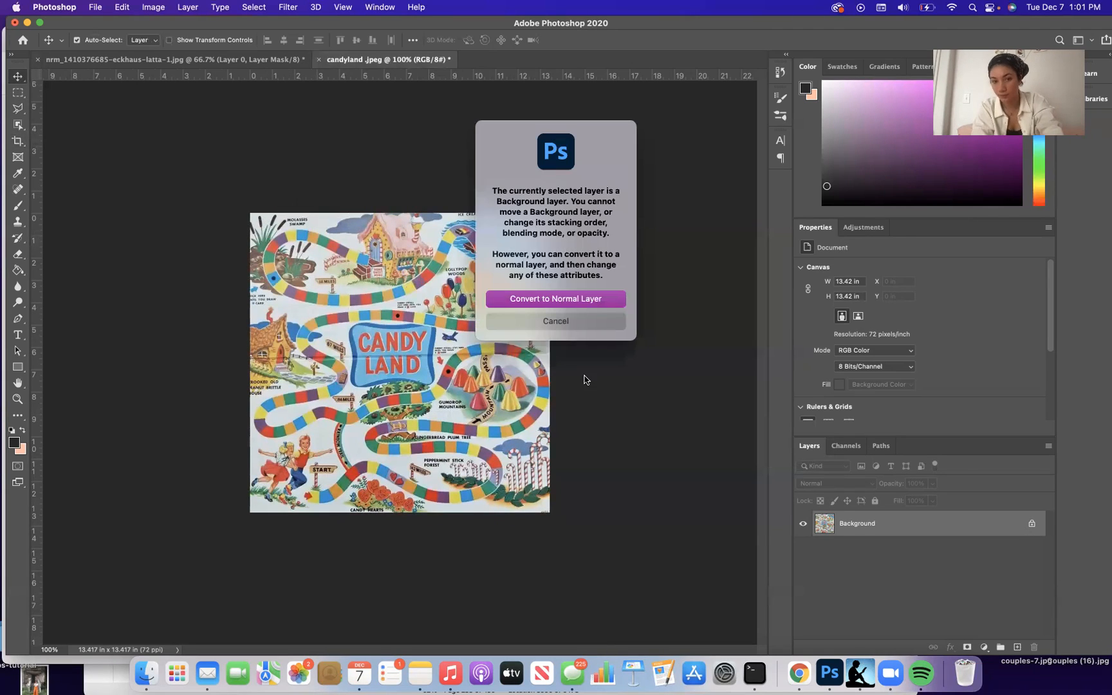
left_click(588, 315)
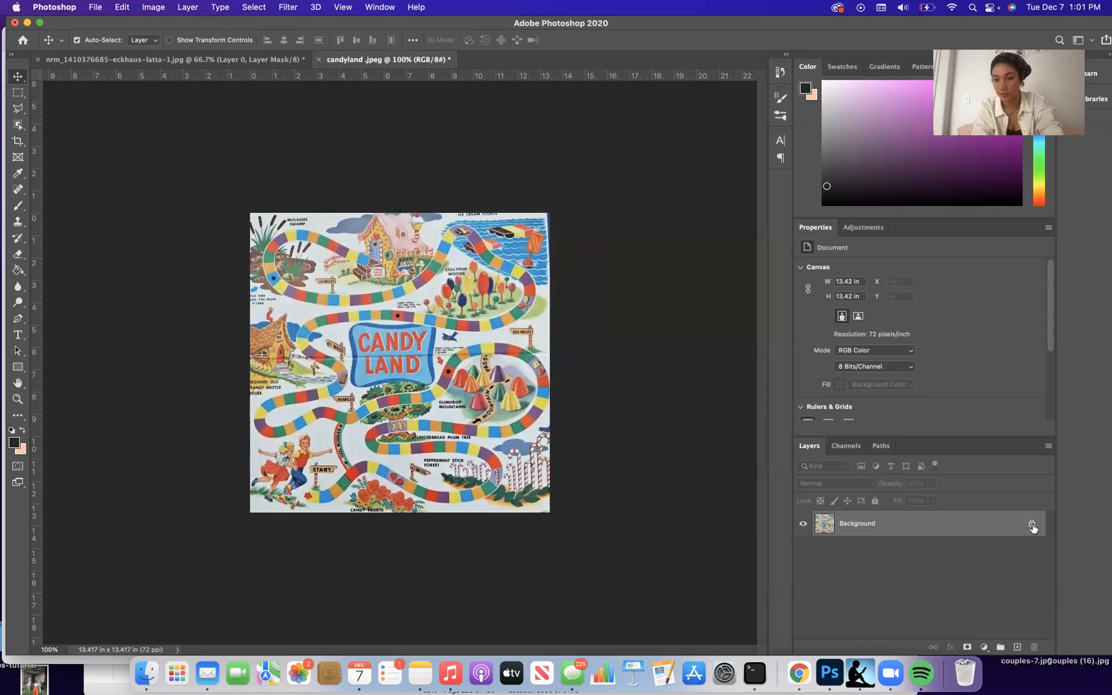
left_click(1032, 525)
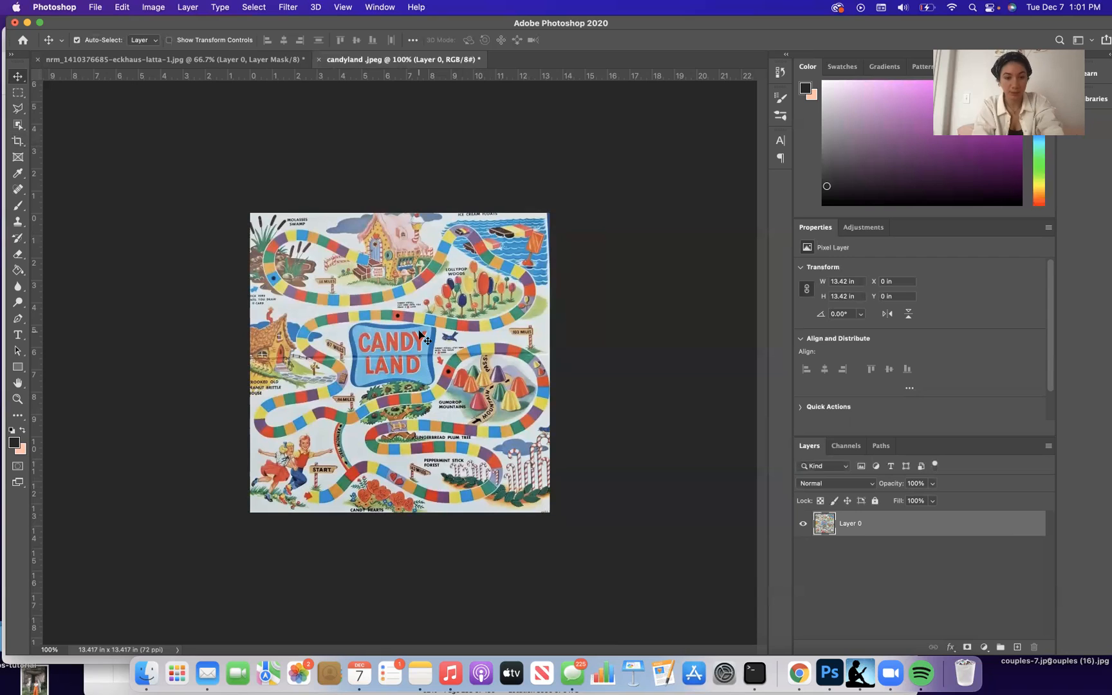
Step: Bring the Candy Land board into the model document as a new layer and place it beneath the masked model layer
left_click_drag(368, 271, 235, 60)
left_click(236, 60)
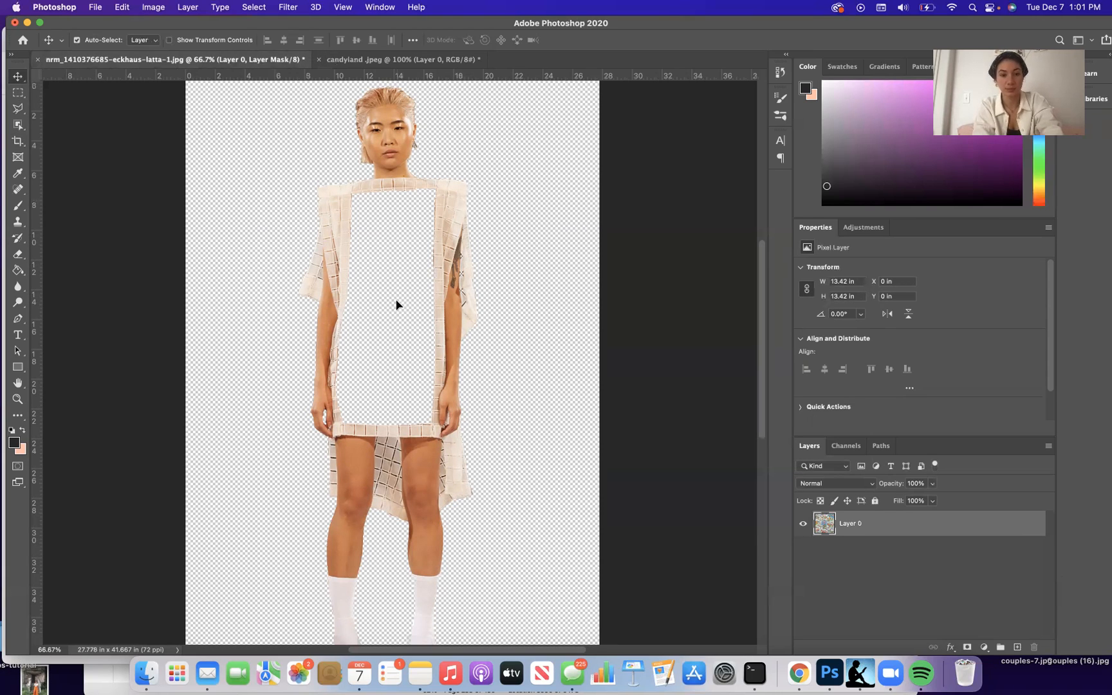
key("super+v")
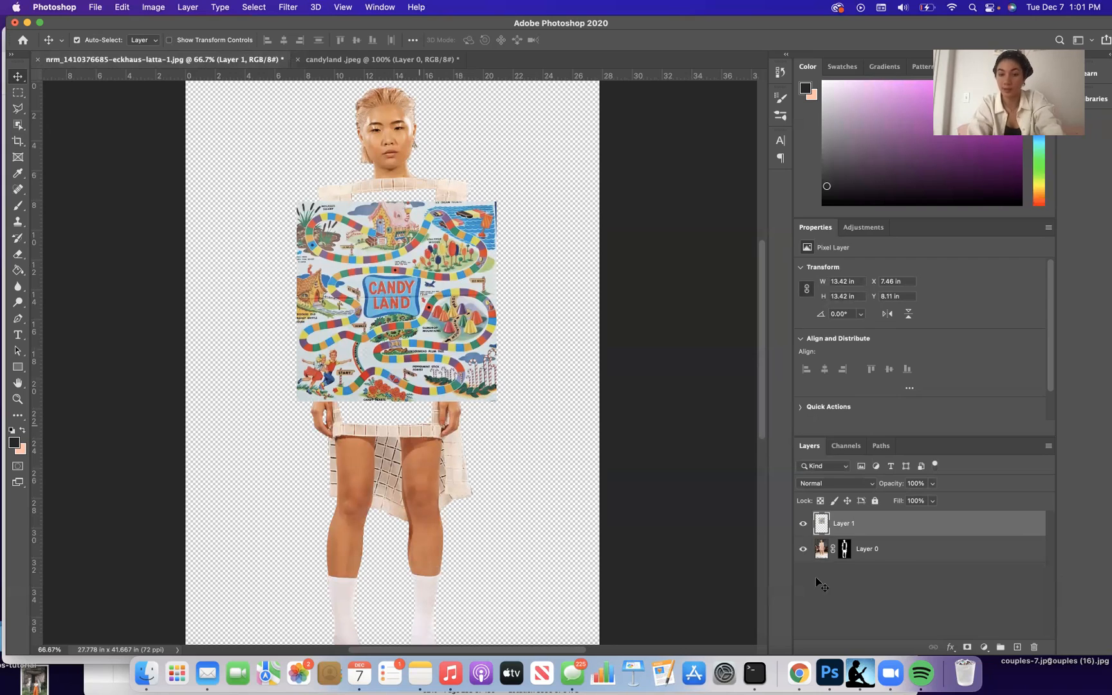
left_click_drag(875, 525, 874, 559)
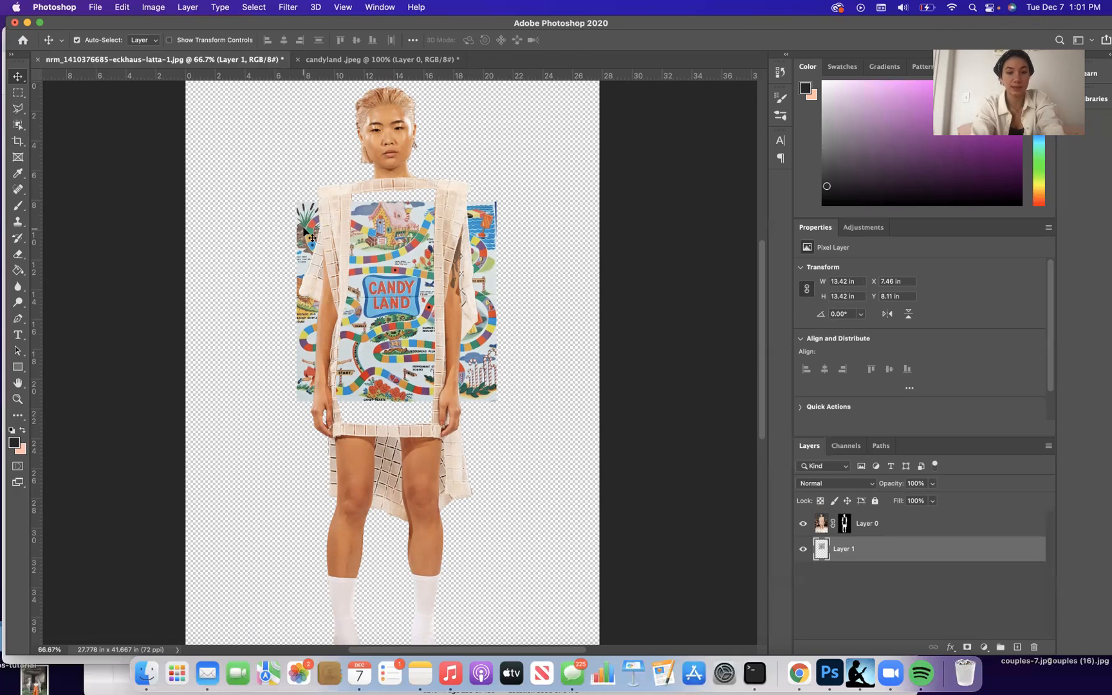
Step: Scale the board layer proportionally to about 138% and position it so it fills the dress's cut-out front panel
key("super+t")
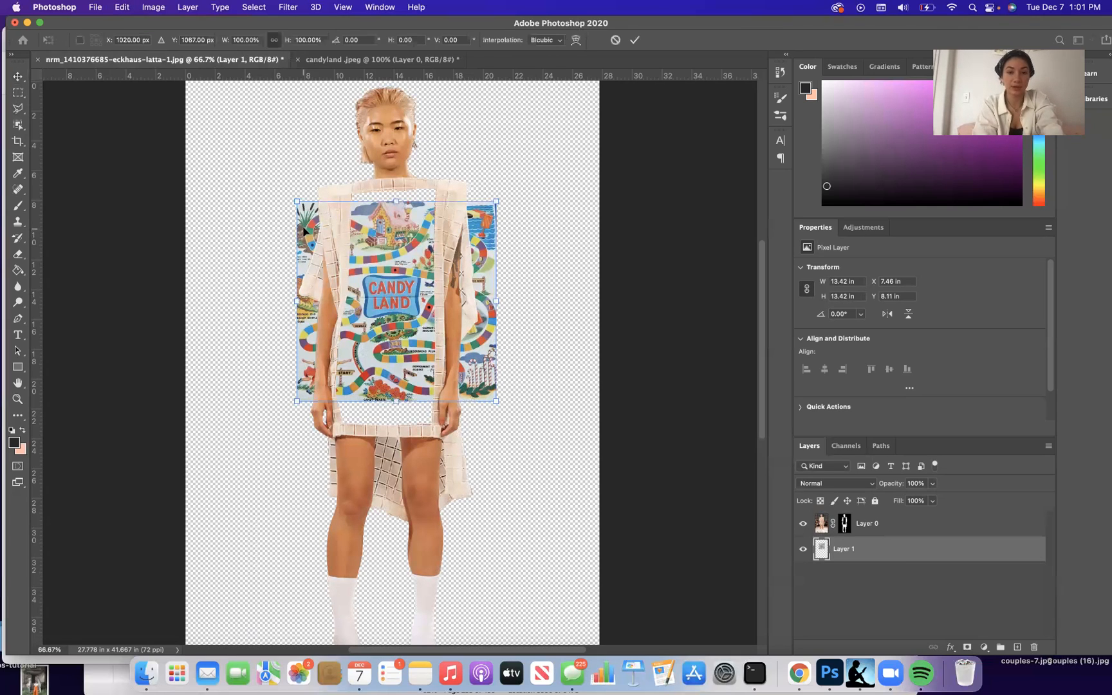
left_click_drag(293, 199, 226, 160)
left_click_drag(285, 205, 295, 225)
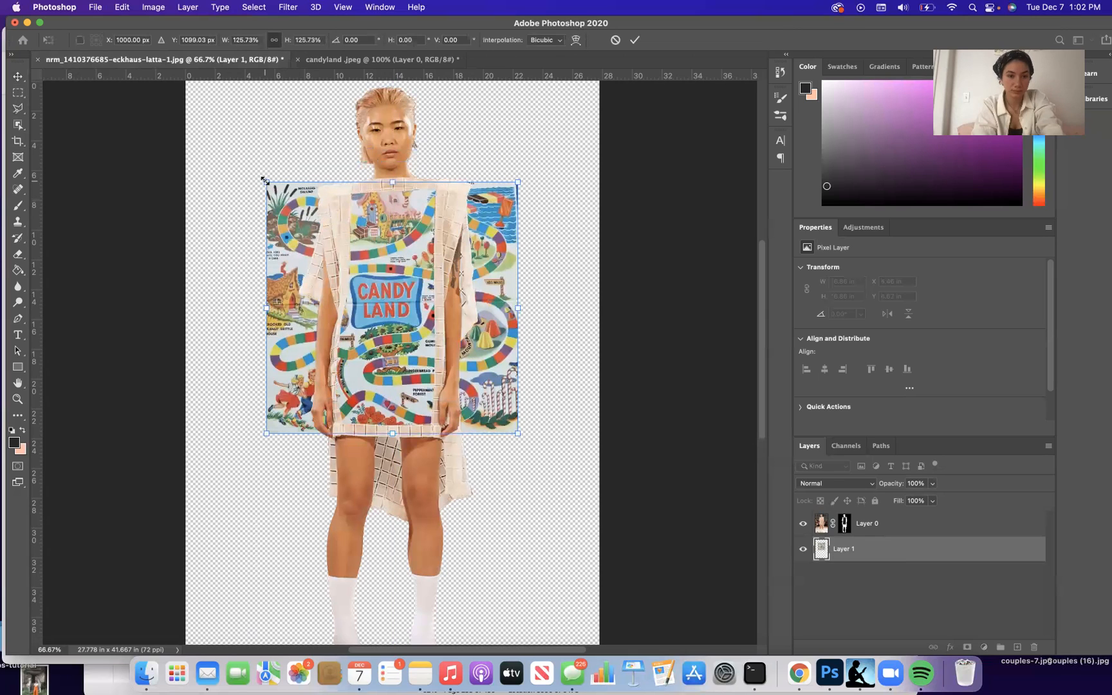
left_click_drag(258, 175, 230, 154)
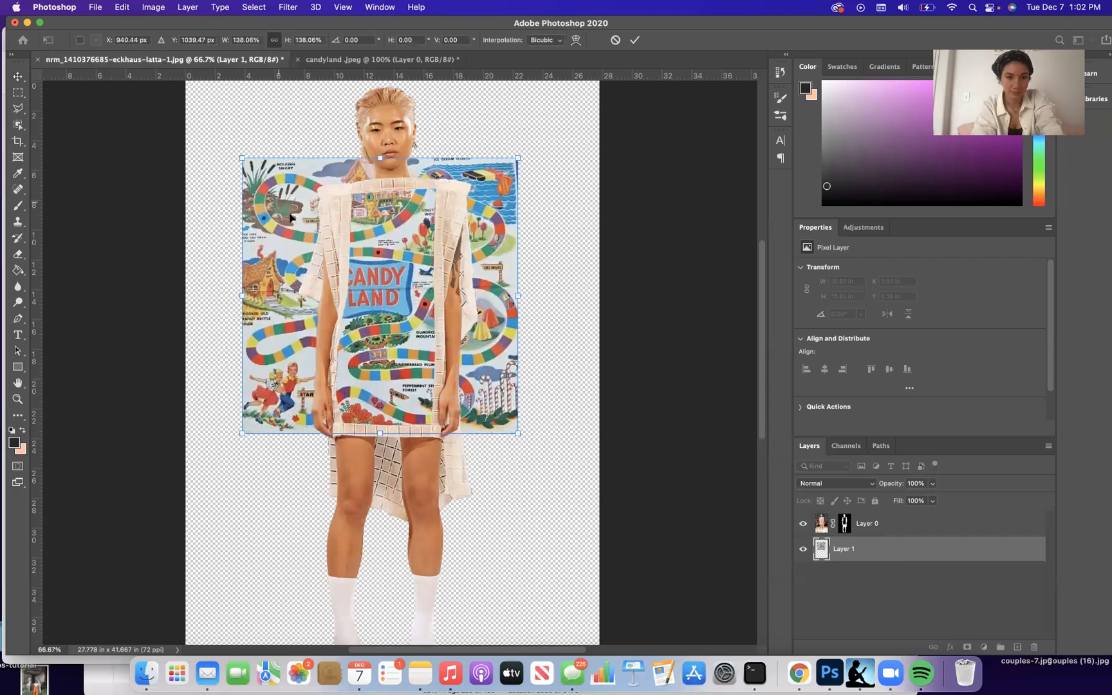
left_click_drag(272, 207, 295, 223)
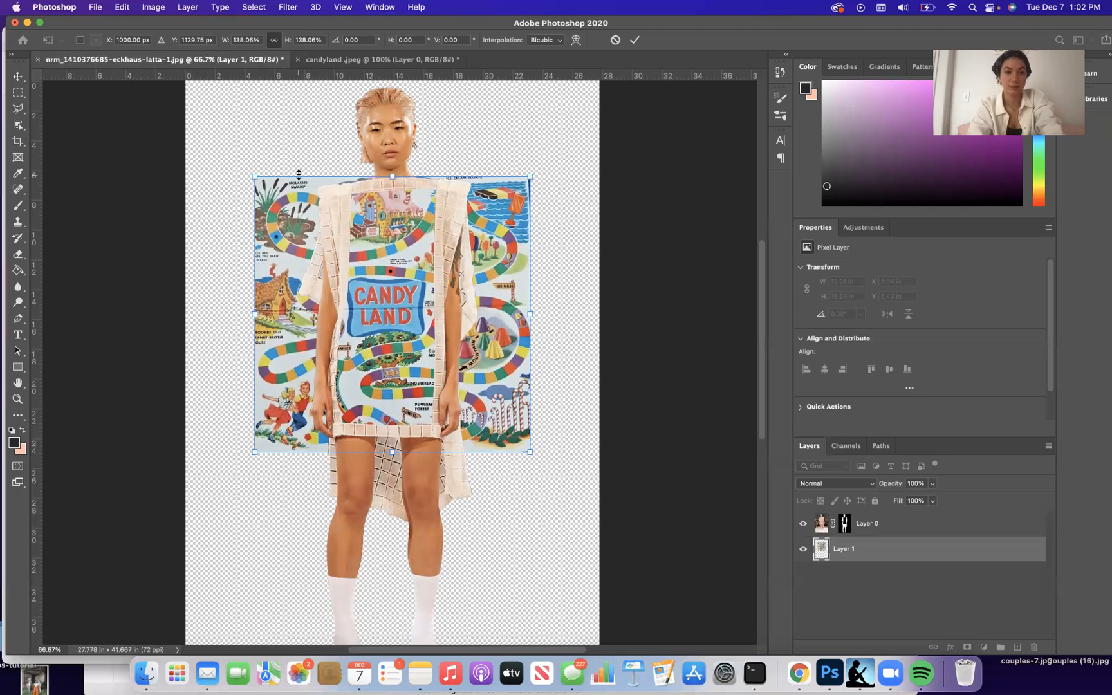
key("Return")
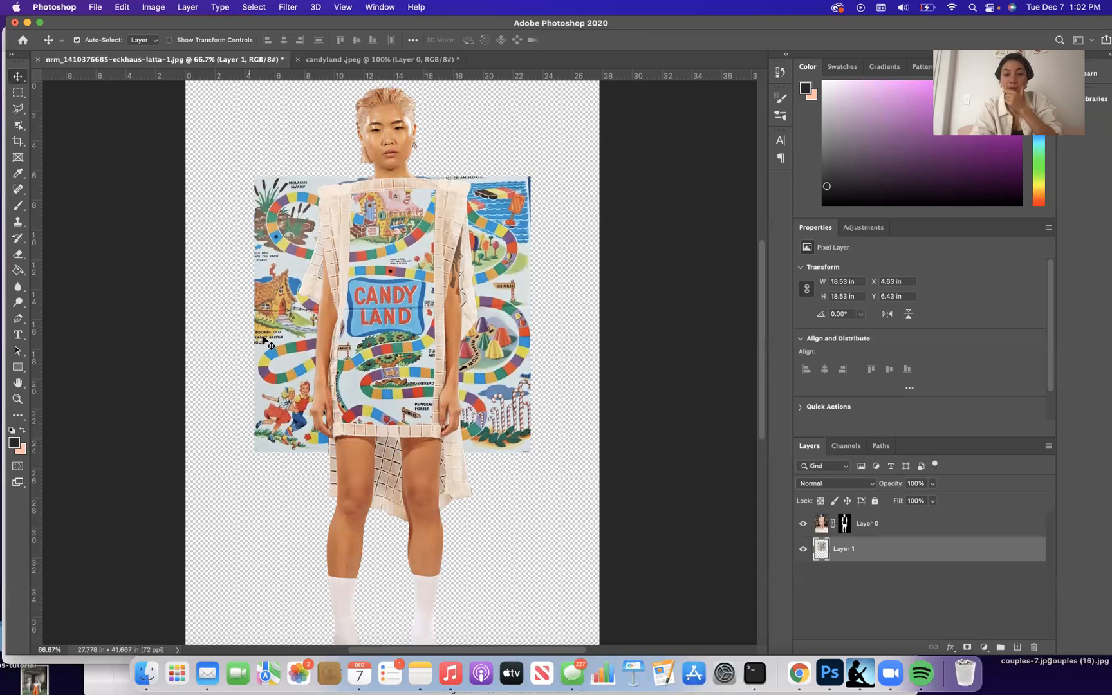
Step: Lock all attributes of the masked model layer and hide it so only the board layer shows
left_click_drag(789, 25, 788, 11)
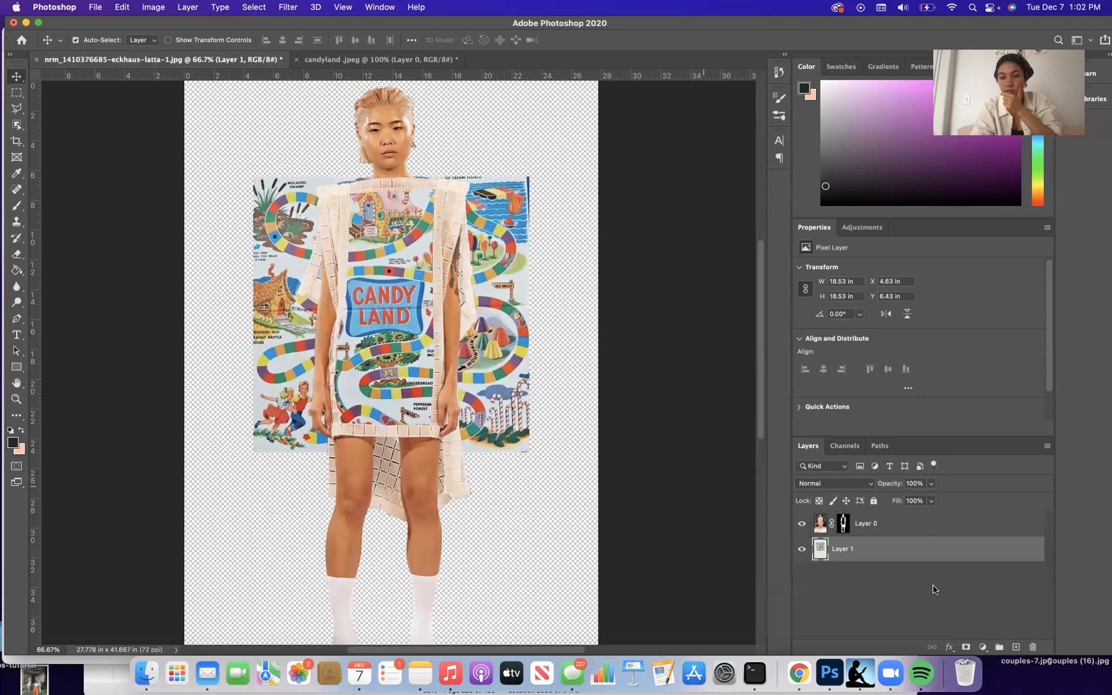
left_click(900, 528)
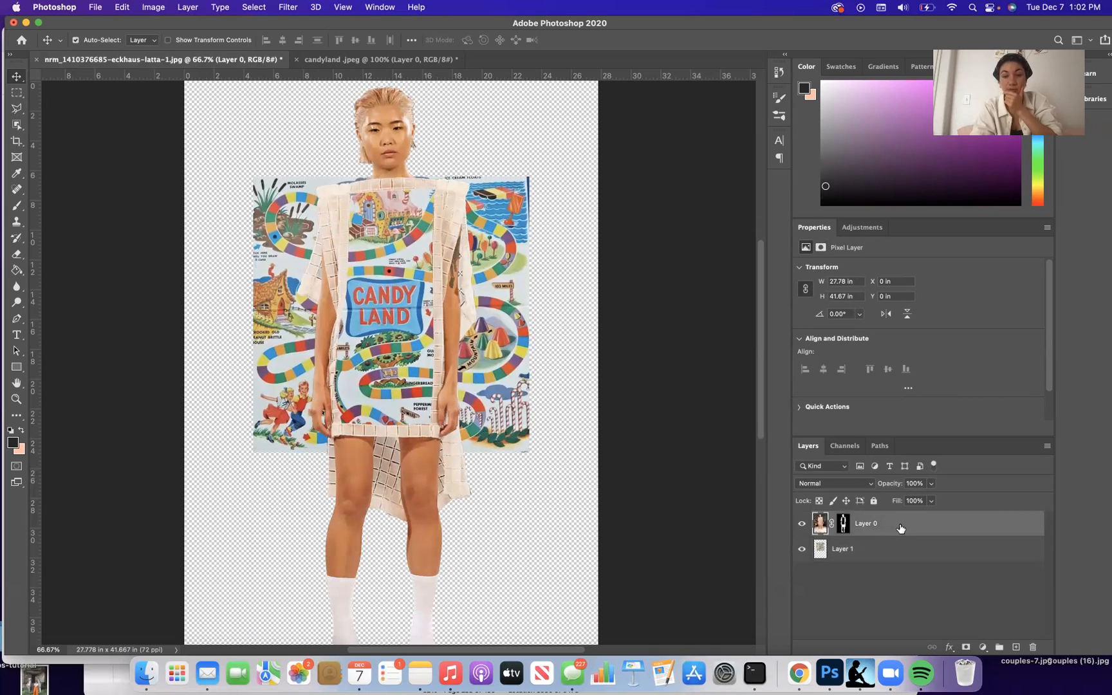
left_click(873, 501)
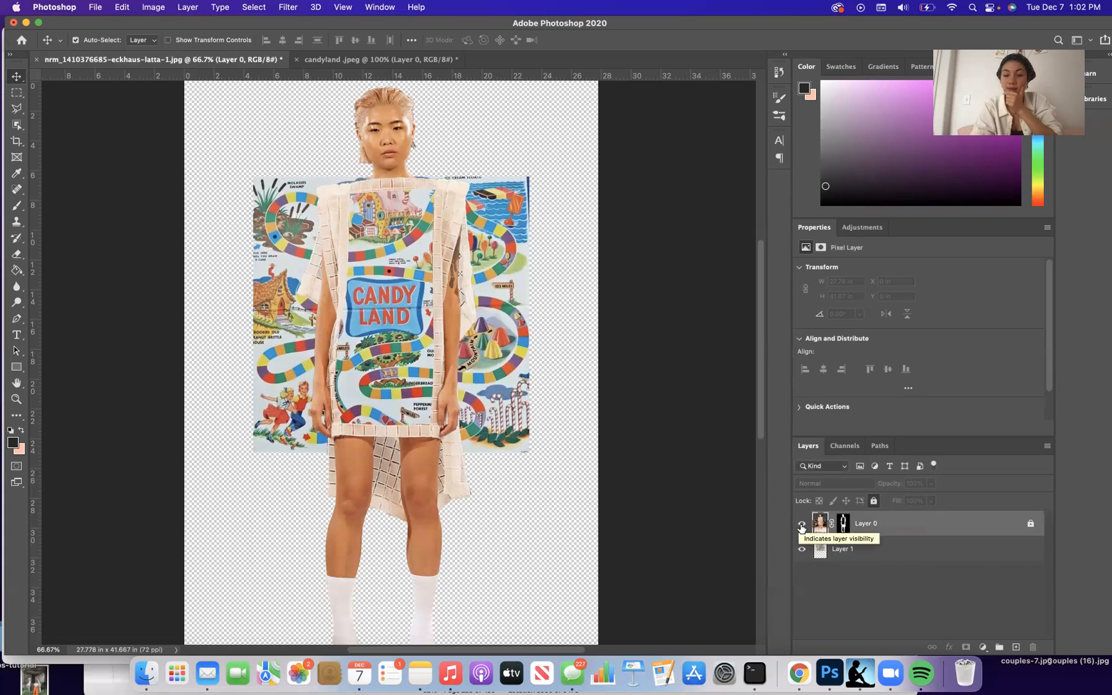
left_click(801, 527)
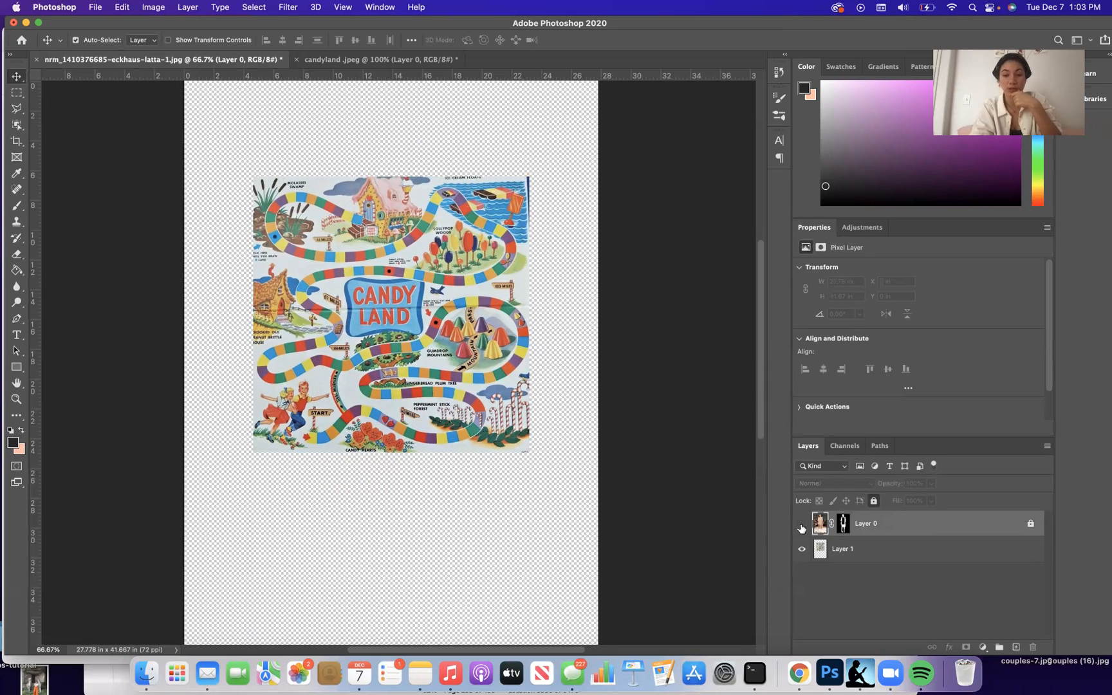
left_click(801, 526)
left_click(801, 526)
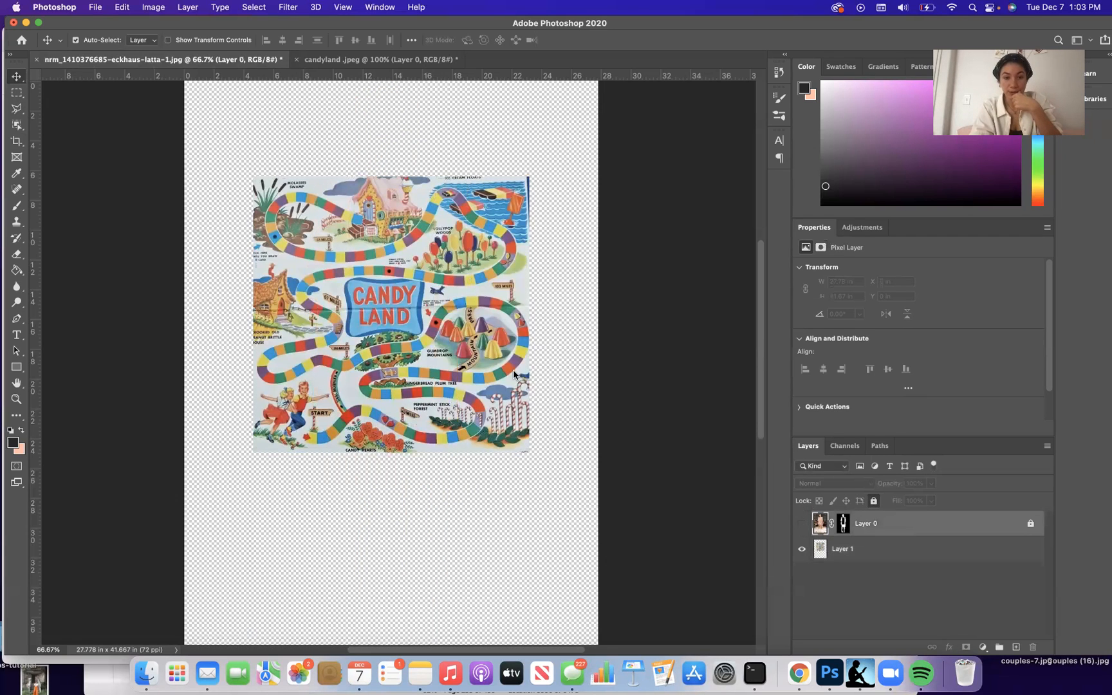
key("super+plus")
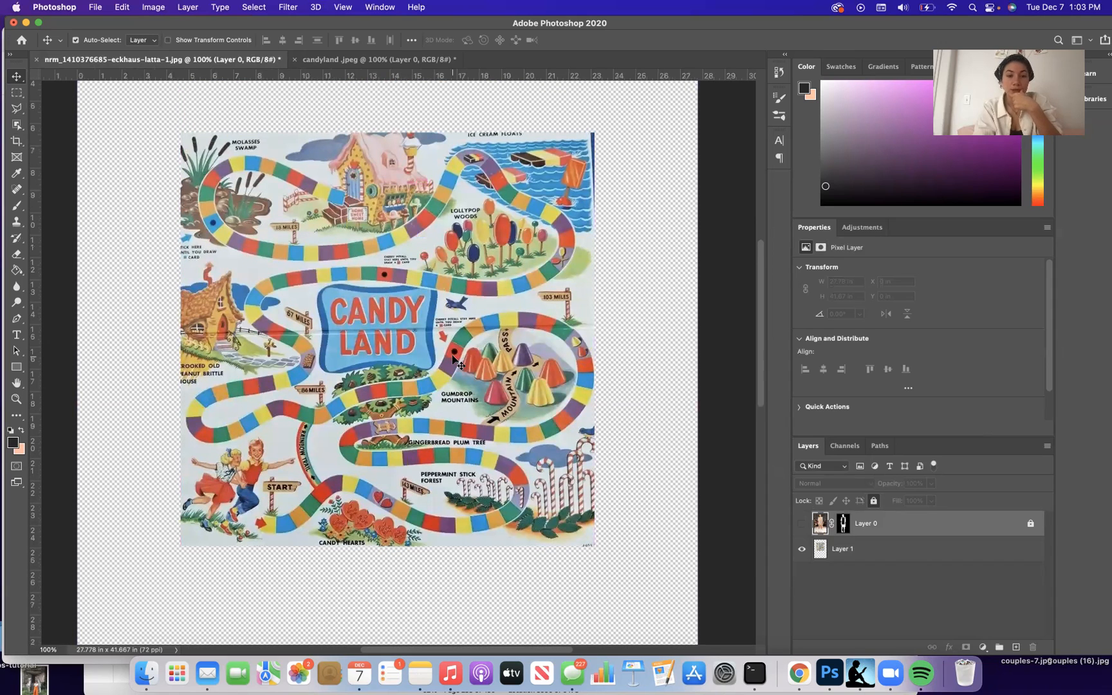
left_click(16, 124)
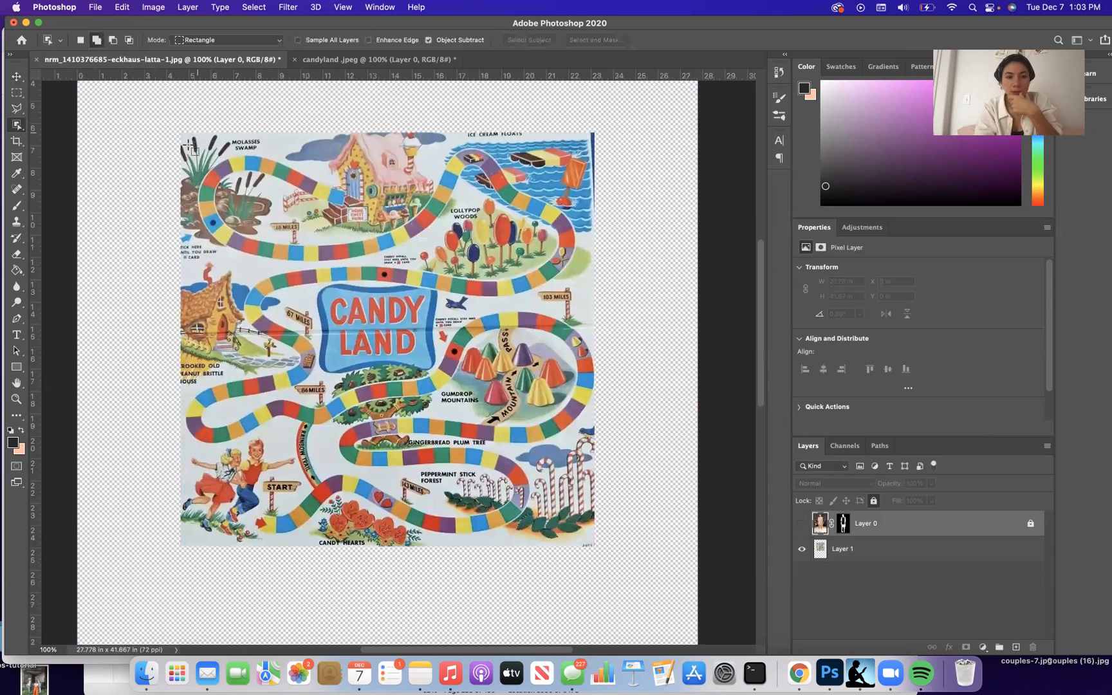
mouse_move(191, 141)
left_mouse_down()
mouse_move(336, 327)
mouse_move(287, 263)
mouse_move(582, 553)
mouse_move(598, 536)
left_mouse_up()
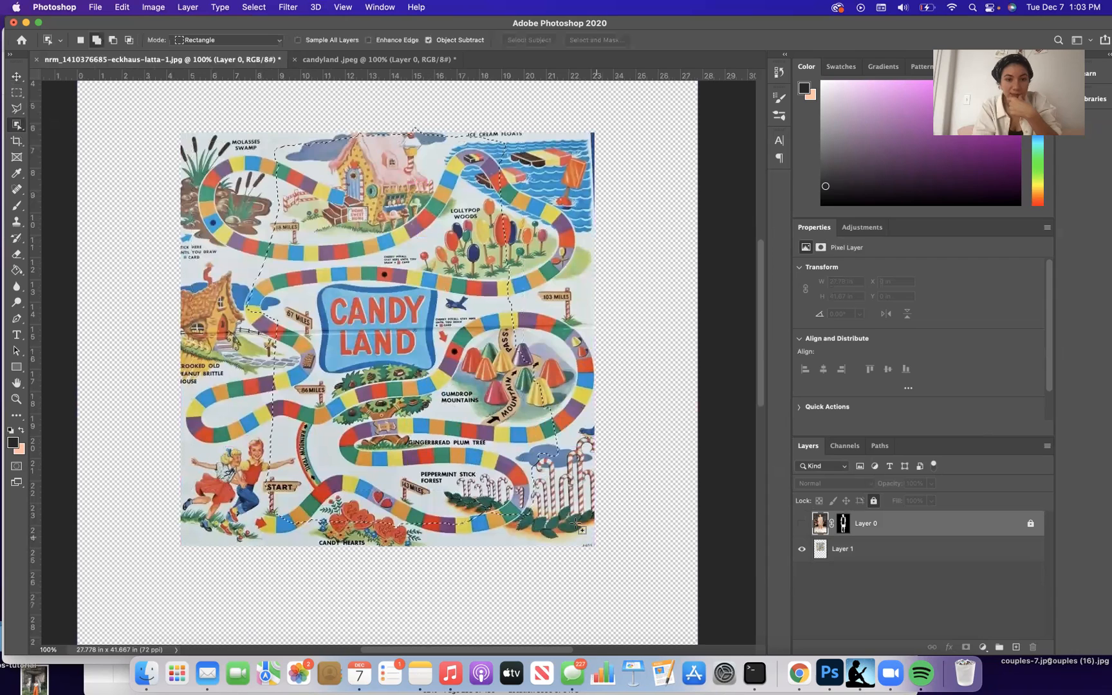
key("q")
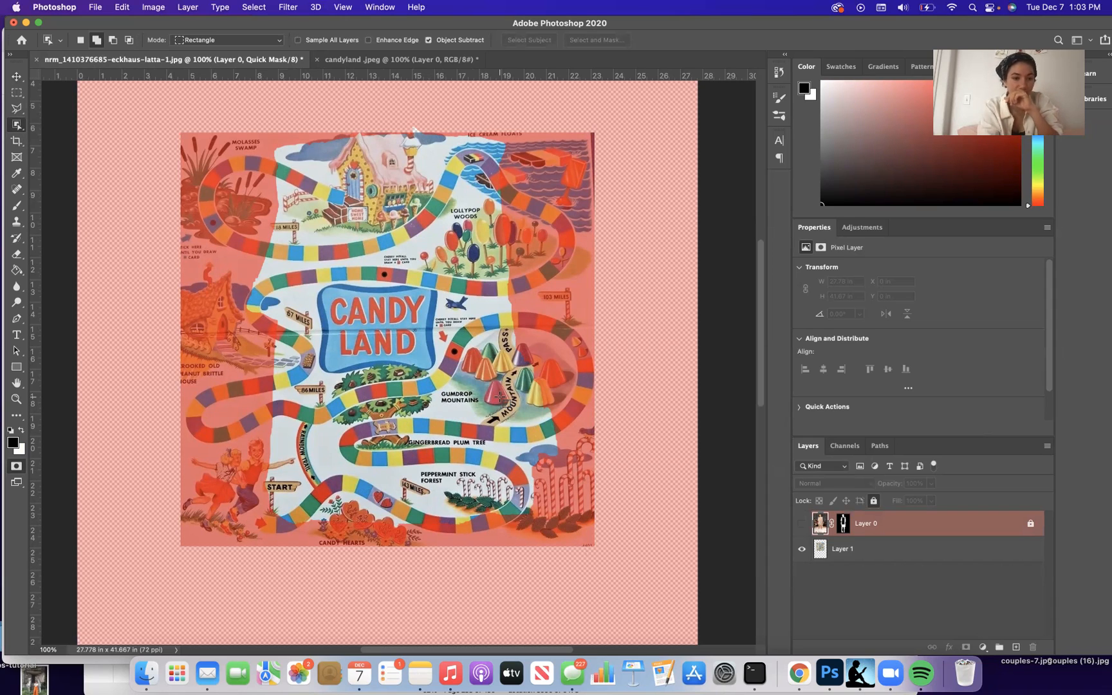
key("q")
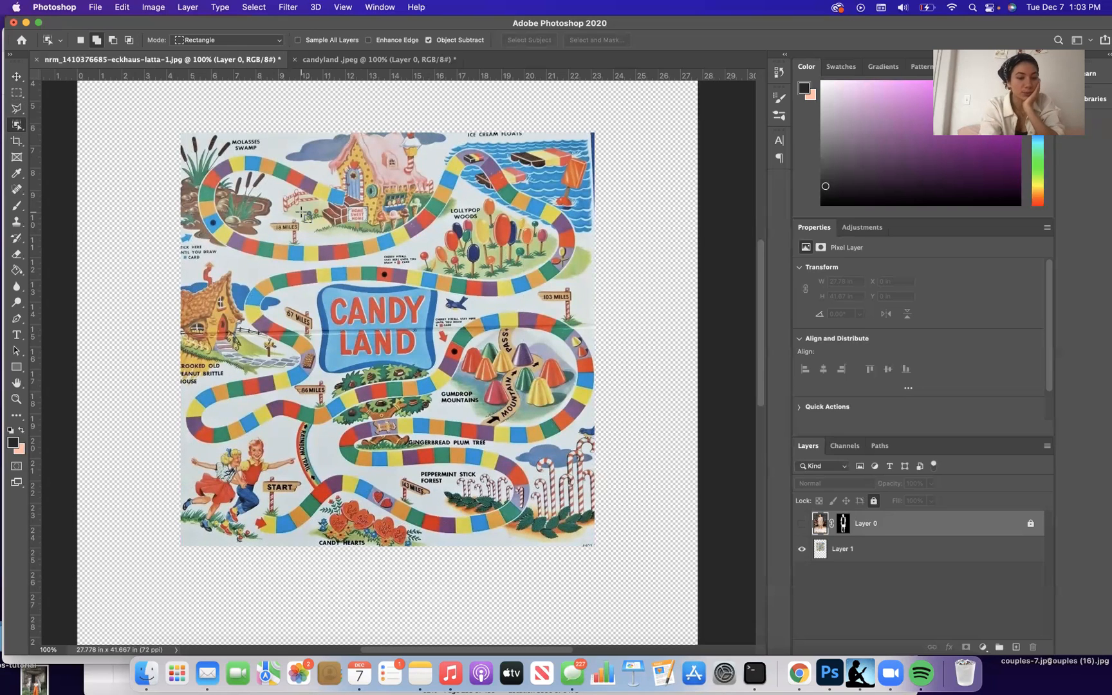
key("q")
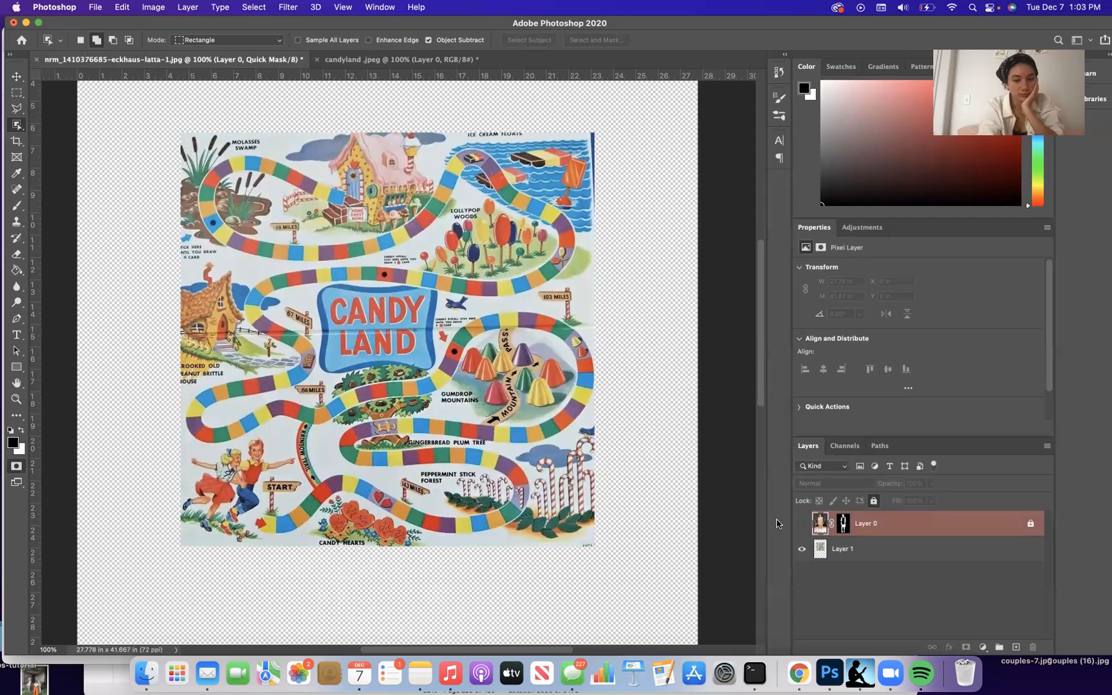
key("q")
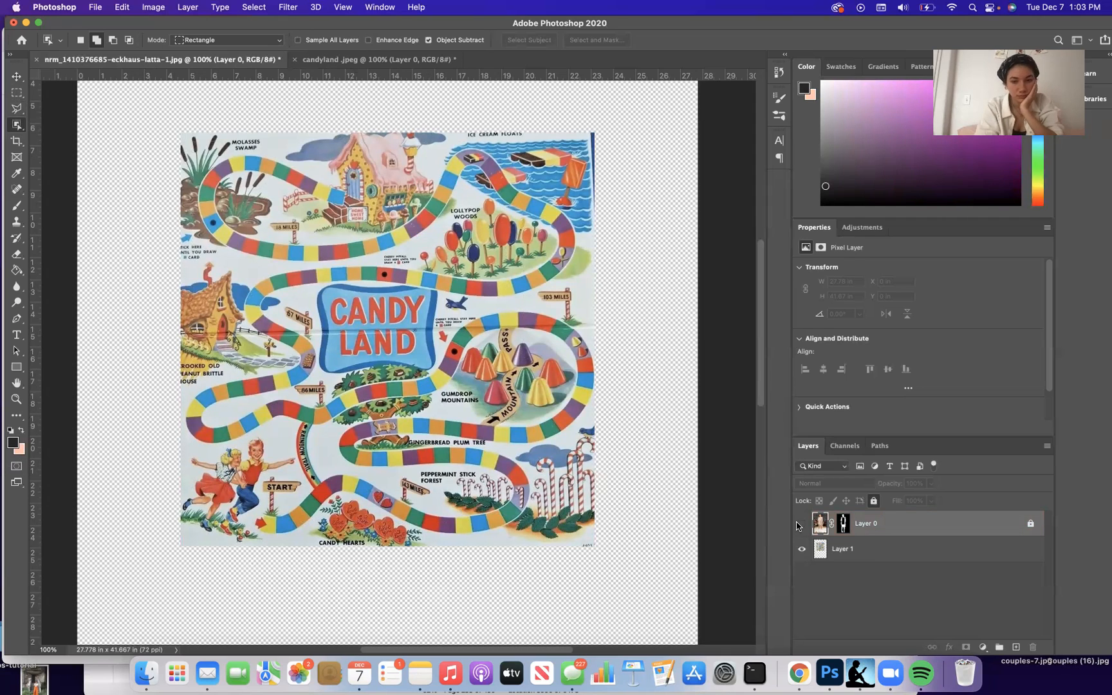
Step: Select the board layer and outline the whole Candy Land board along its four edges with a closed Polygonal Lasso selection
left_click(849, 550)
key("q")
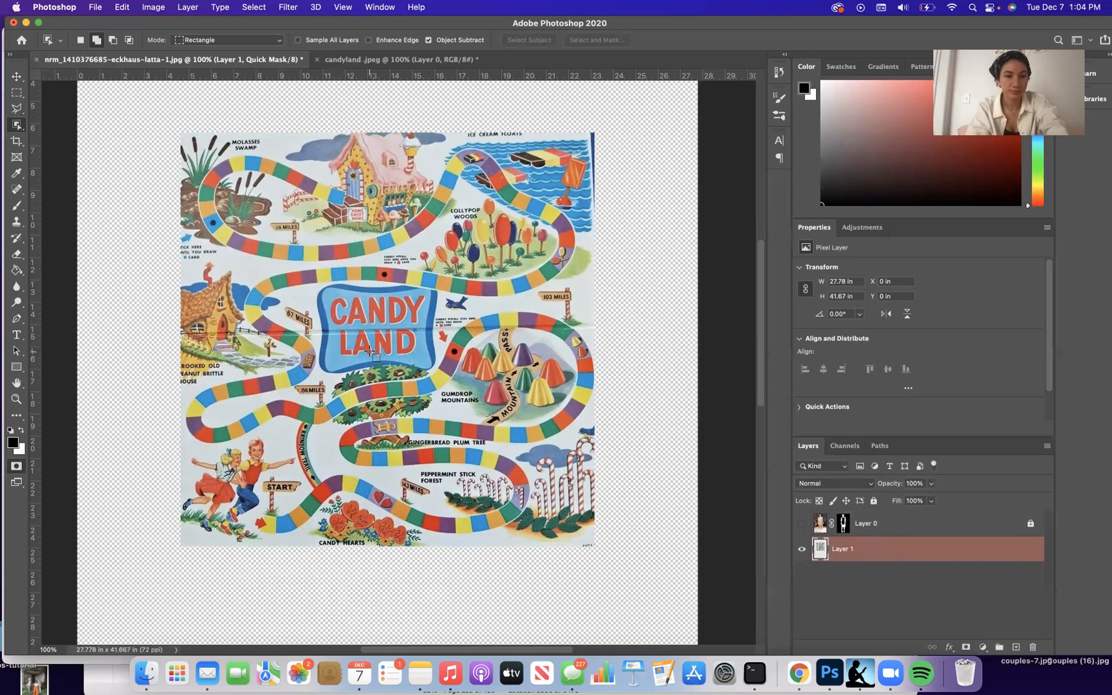
key("q")
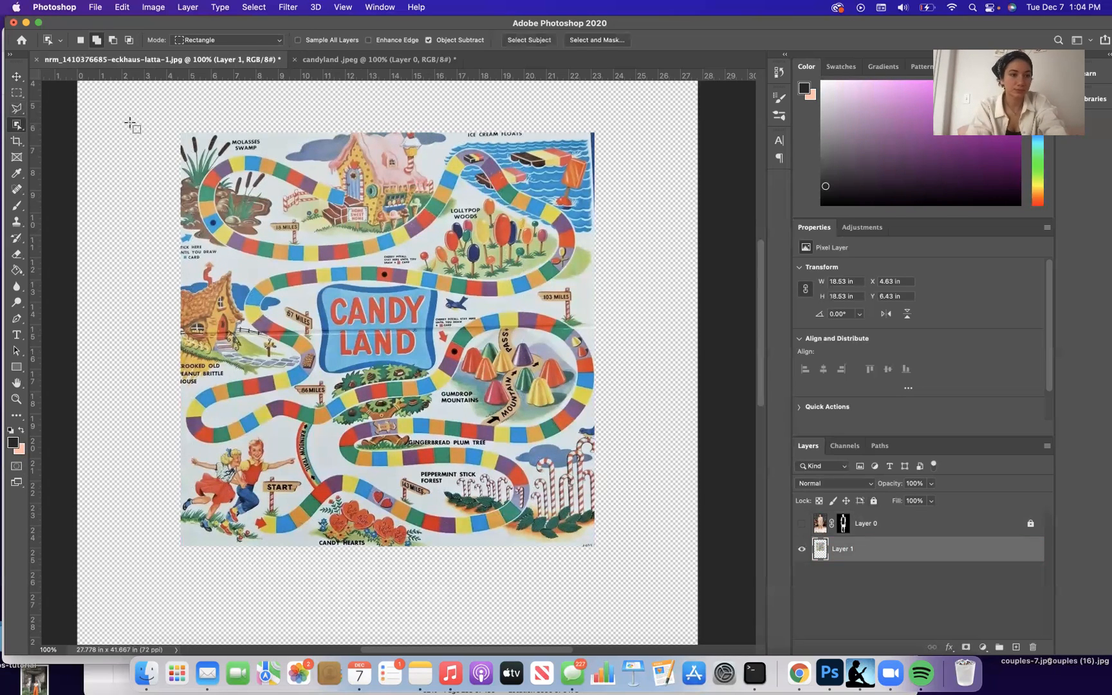
left_click(17, 109)
left_click(183, 133)
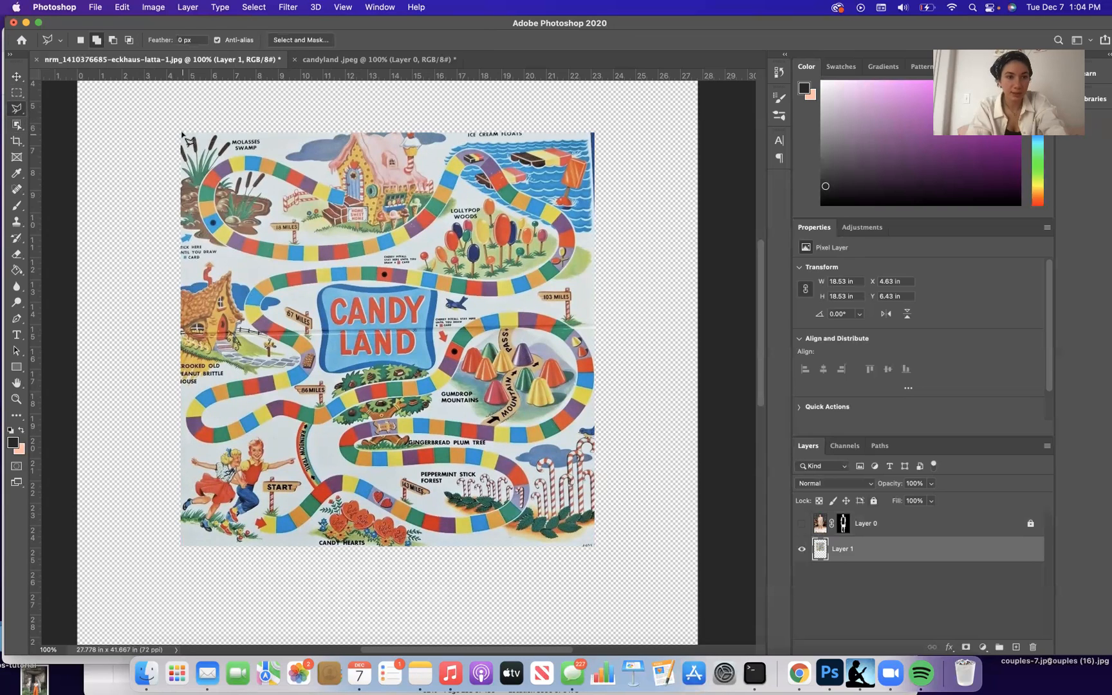
left_click(593, 134)
left_click(594, 546)
left_click(181, 548)
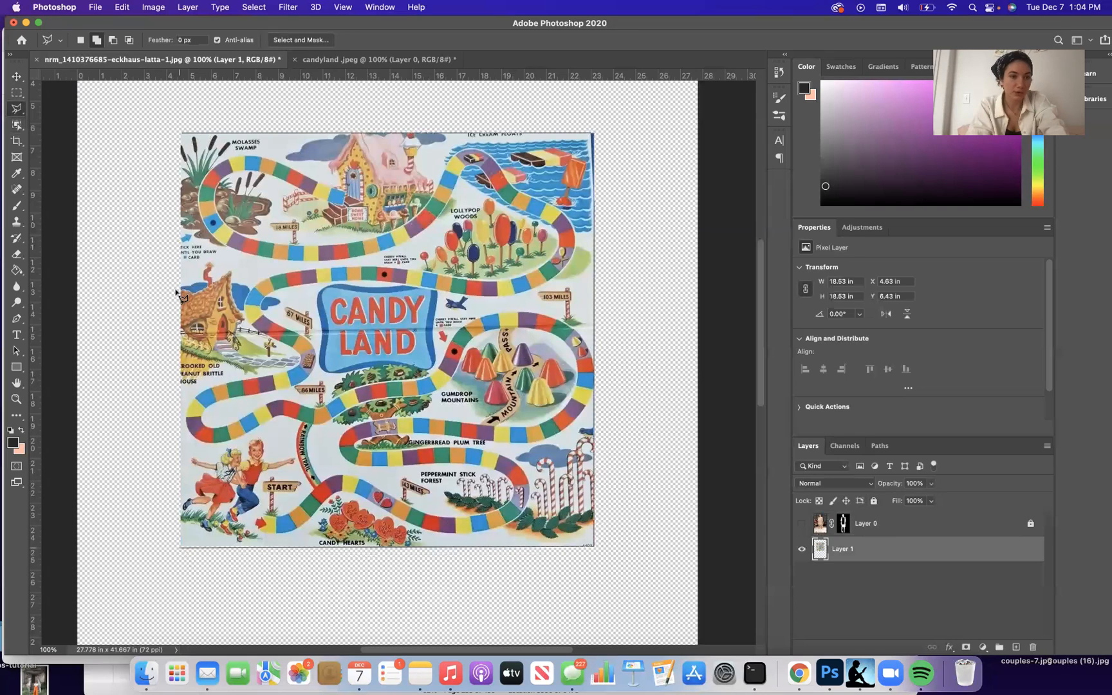
left_click(182, 133)
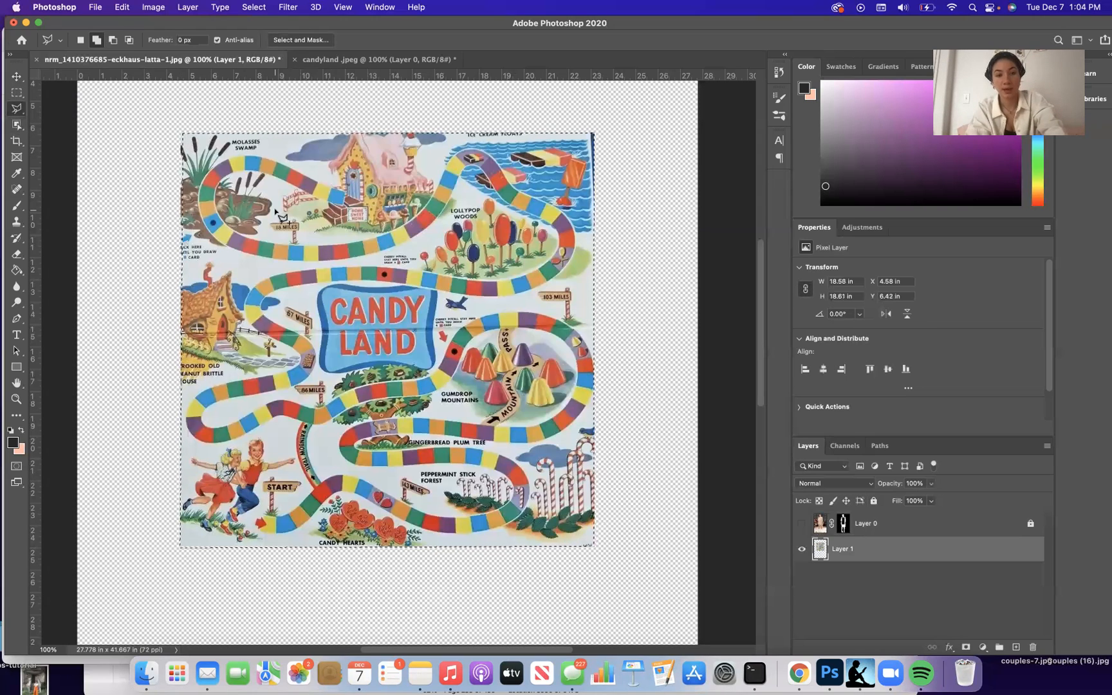
Step: Enter Quick Mask mode and paint black over the board artwork with a brush starting at 100 px, leaving only the colored path unmasked
key("q")
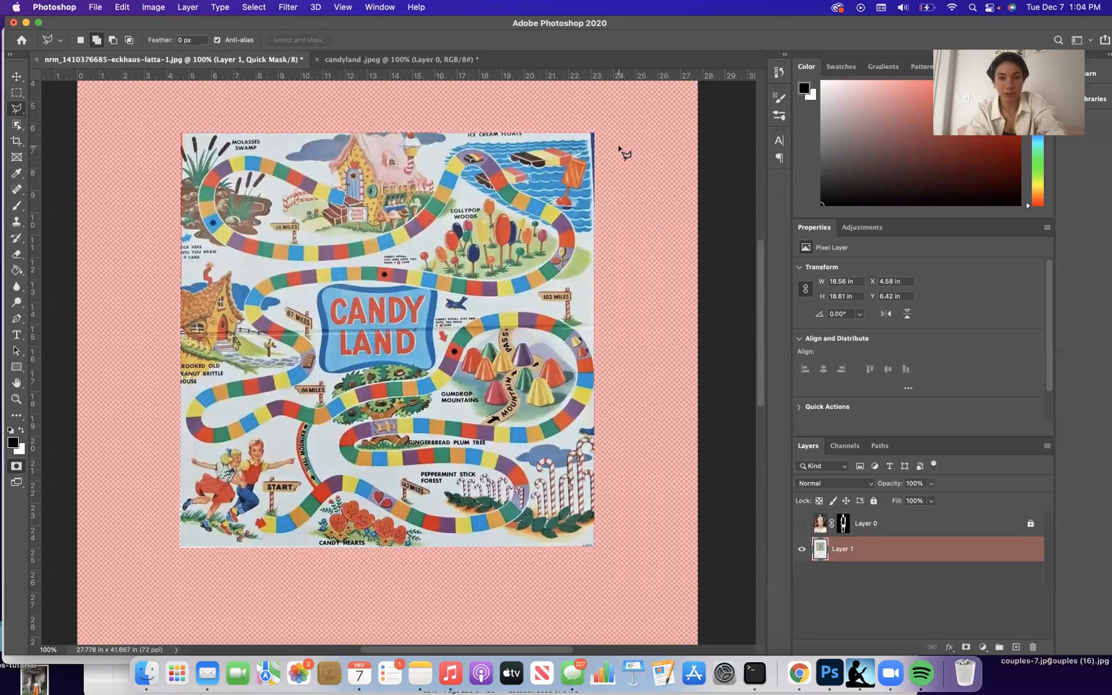
key("b")
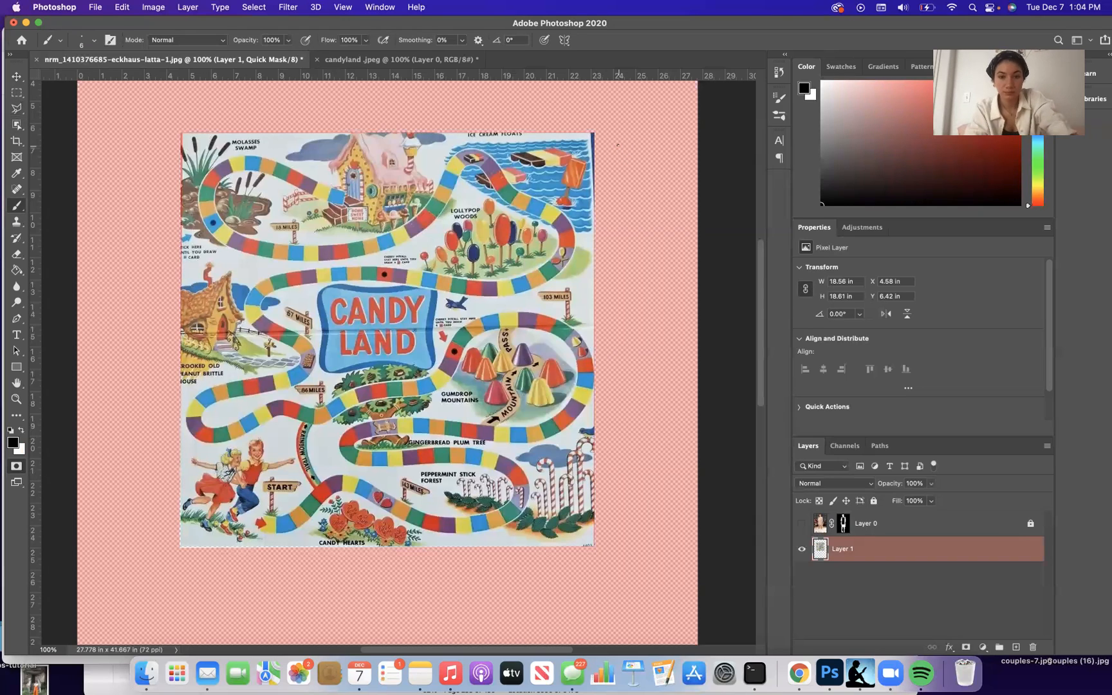
key("bracketright")
key("bracketright")
key("bracketright")
key("bracketright")
key("bracketright")
key("bracketright")
key("bracketright")
key("bracketright")
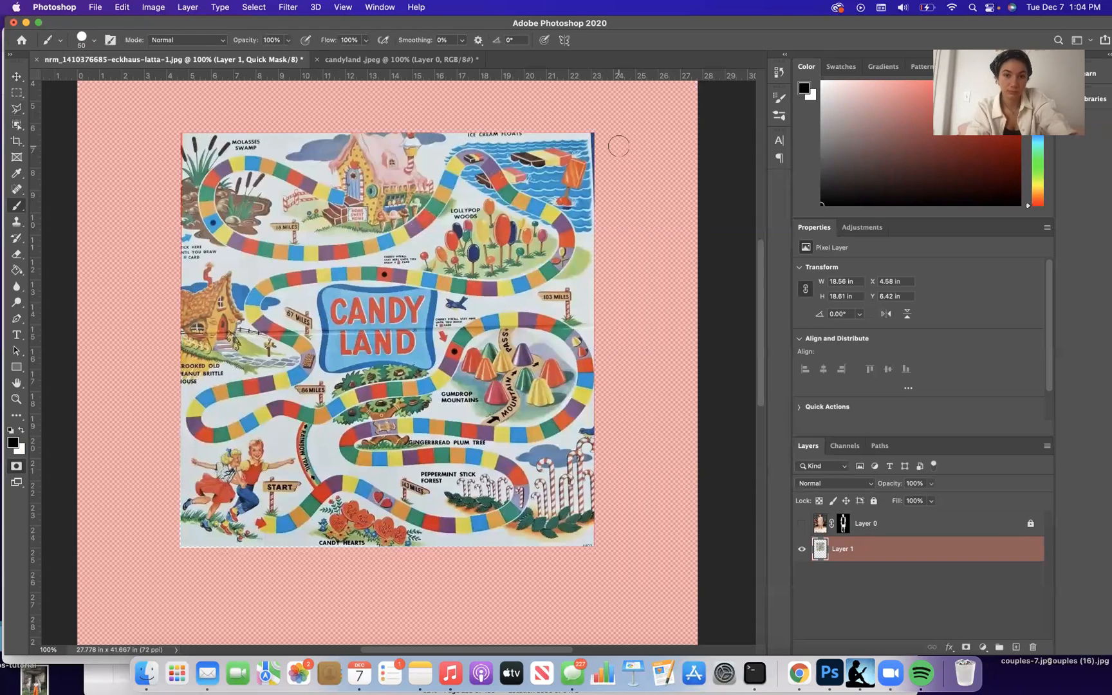
key("bracketright")
key("bracketright")
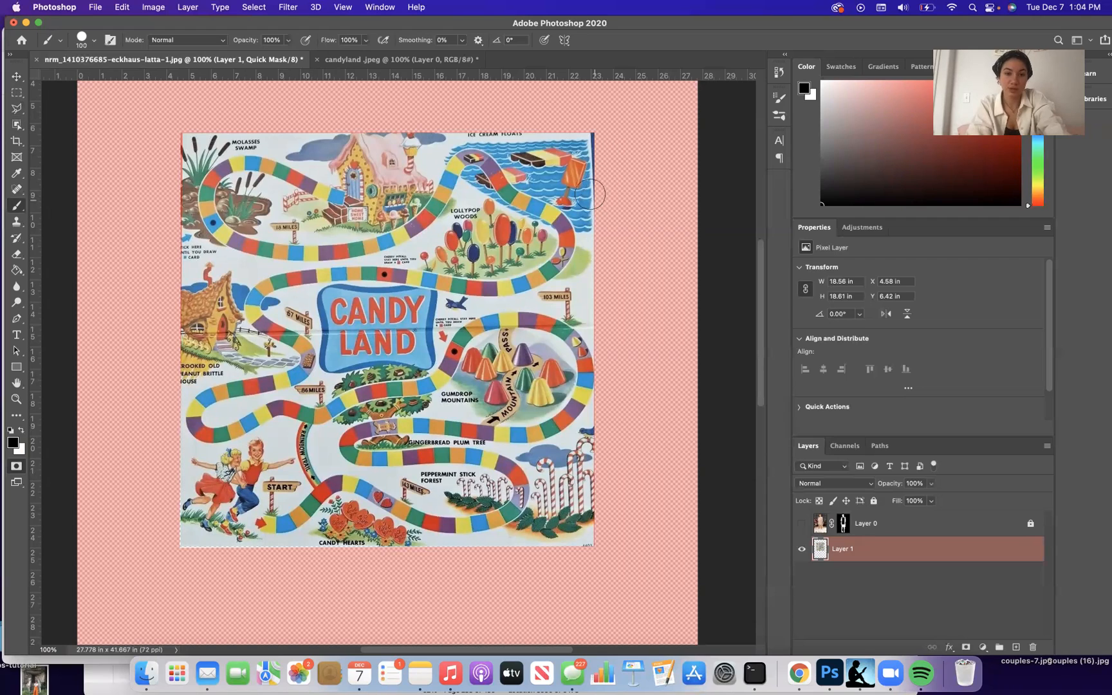
mouse_move(590, 194)
left_mouse_down()
mouse_move(534, 175)
mouse_move(512, 148)
mouse_move(580, 181)
mouse_move(601, 179)
mouse_move(584, 133)
mouse_move(611, 211)
left_mouse_up()
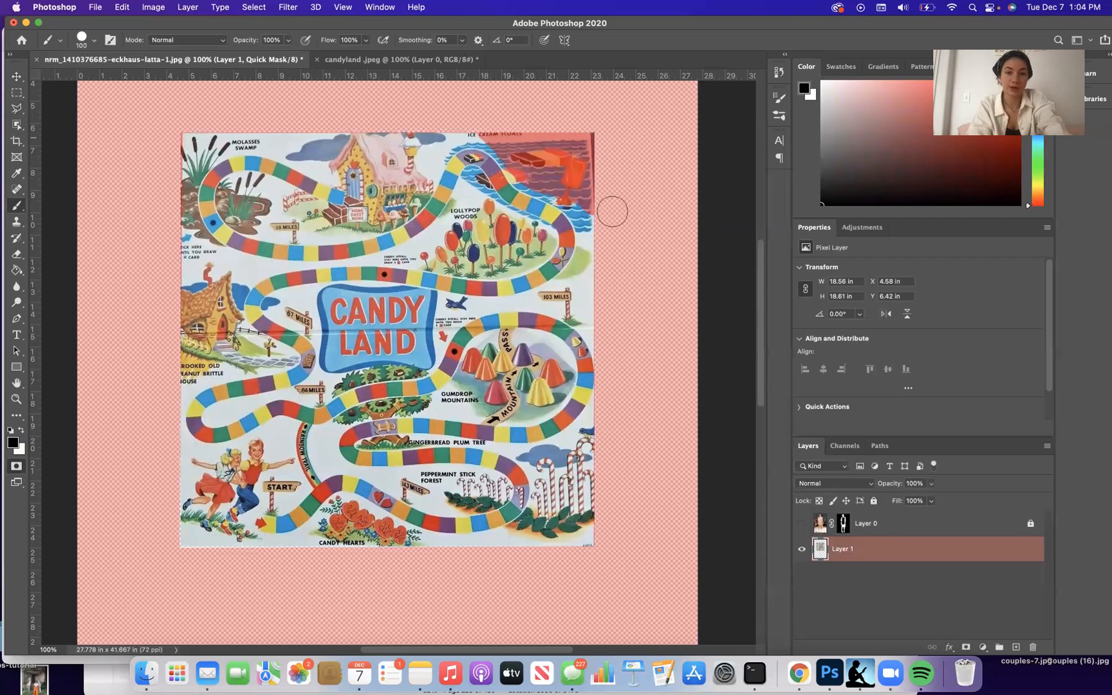
mouse_move(574, 283)
left_mouse_down()
mouse_move(589, 243)
mouse_move(578, 205)
left_mouse_up()
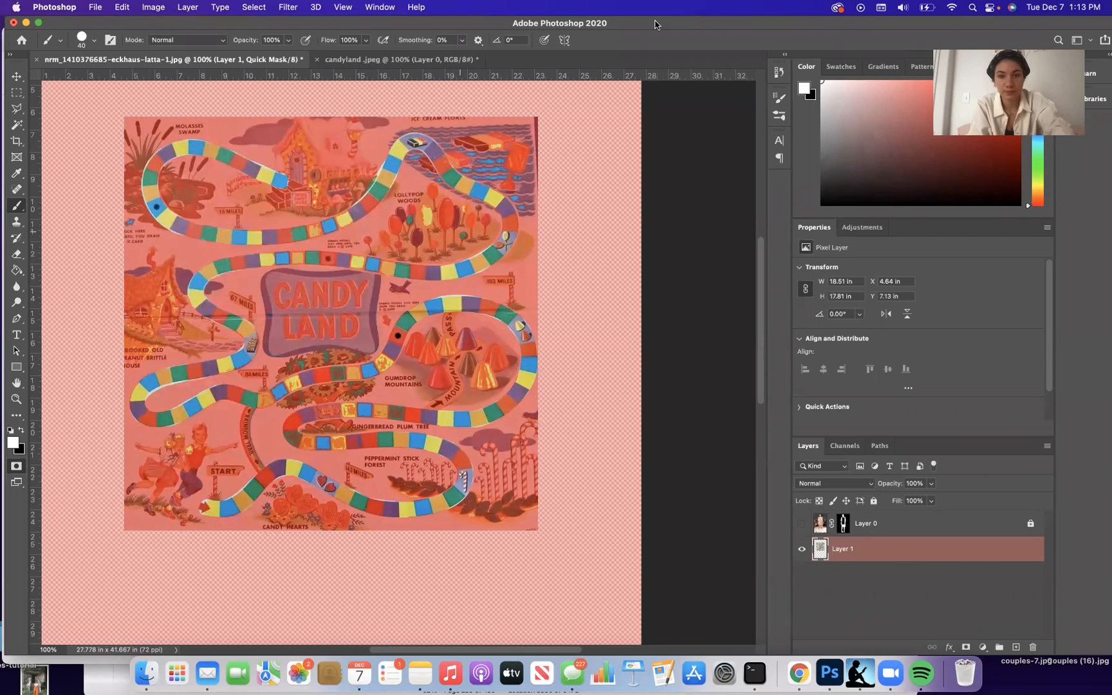
Step: Leave Quick Mask mode, convert the path selection into a layer mask on the board layer, and target that mask for editing
key("q")
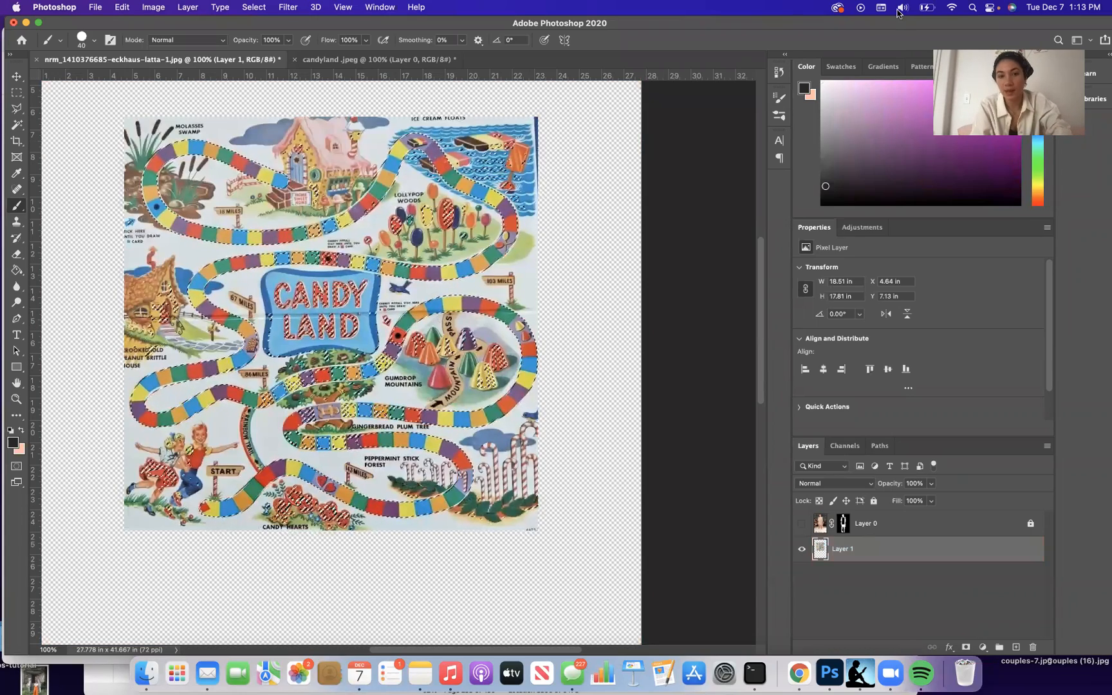
left_click(966, 647)
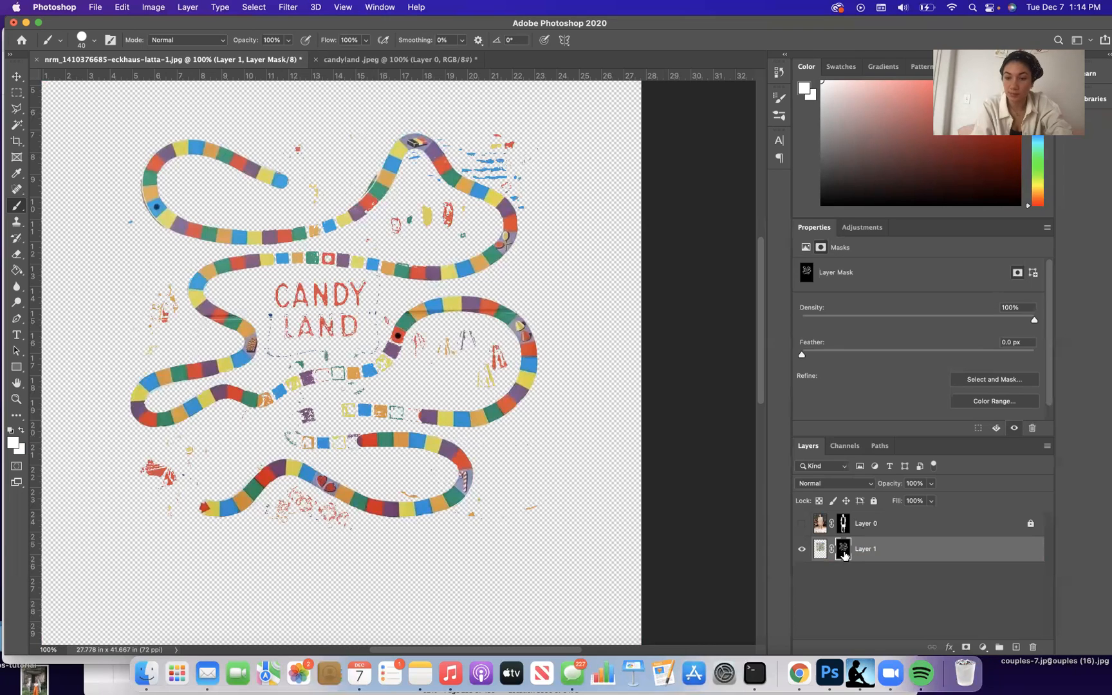
left_click(820, 550)
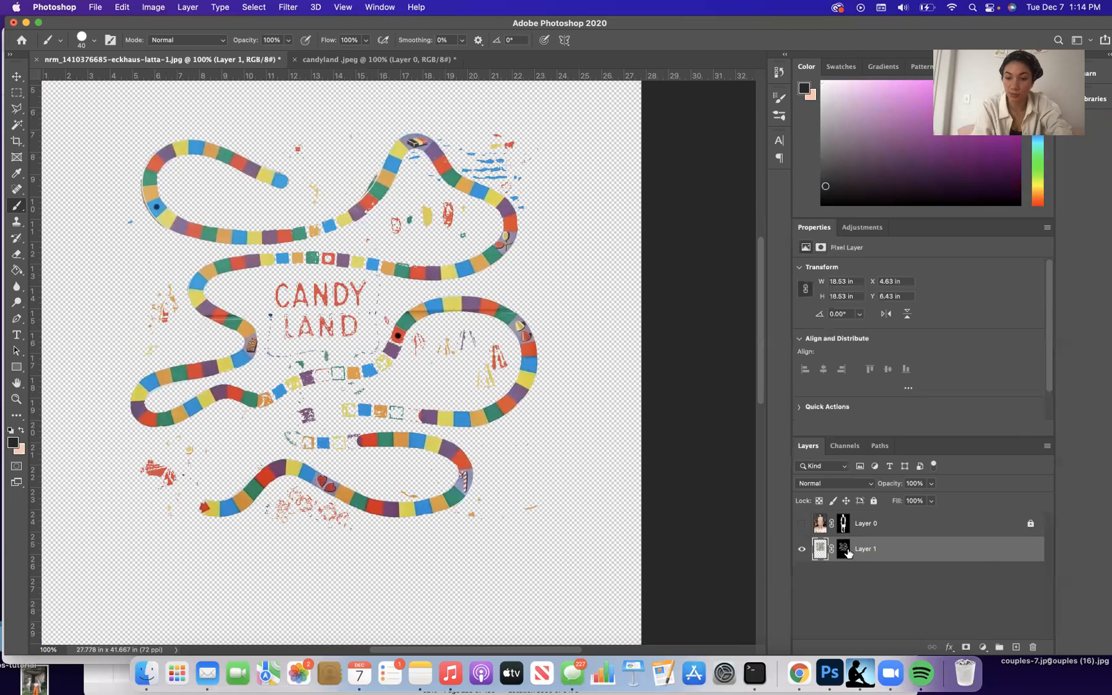
left_click(844, 551)
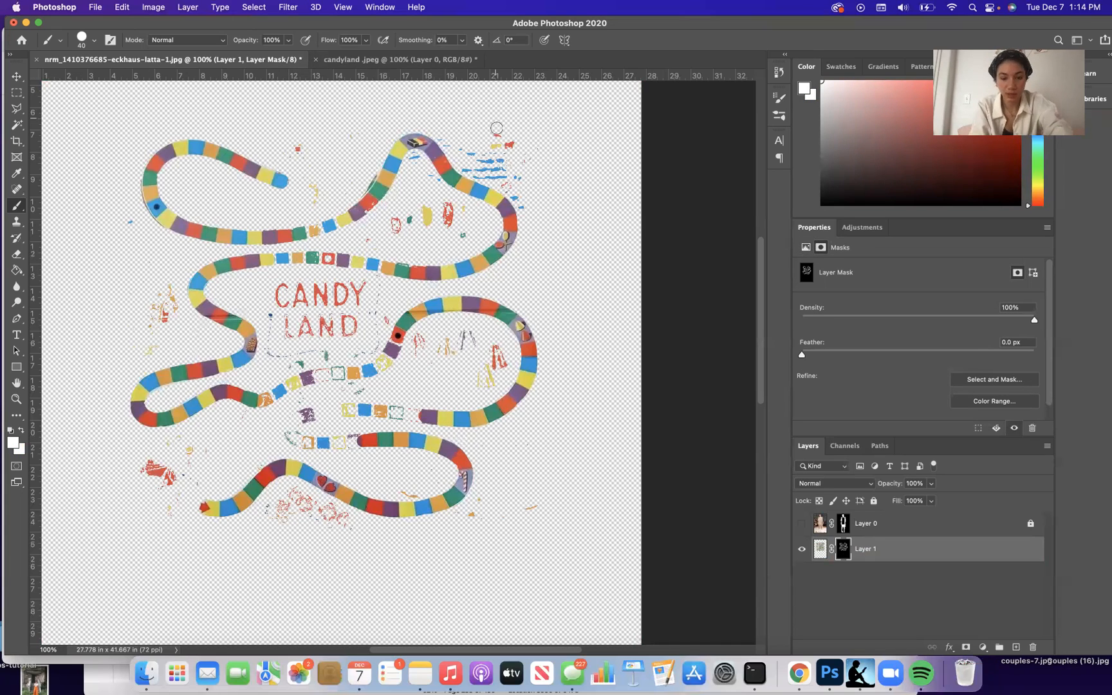
Step: Set the brush size to 175 px and the foreground color to black (000000) for painting on the board layer's mask
key("bracketright")
key("bracketright")
key("bracketright")
key("bracketright")
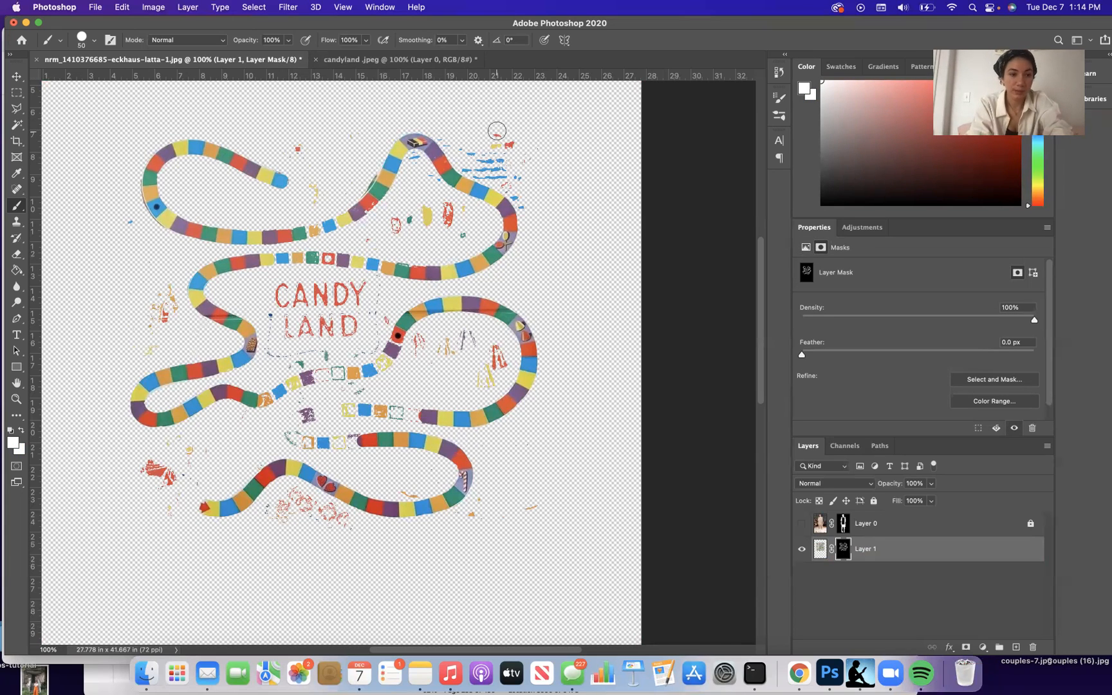
key("bracketright")
key("bracketright")
key("bracketright")
key("bracketright")
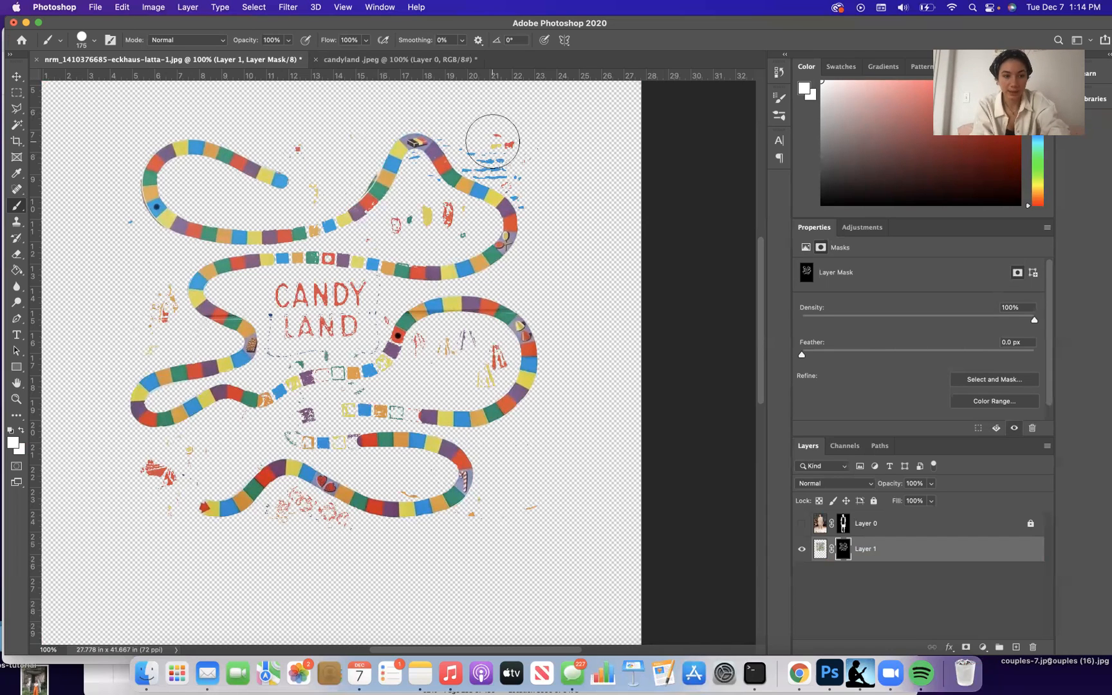
left_click(12, 442)
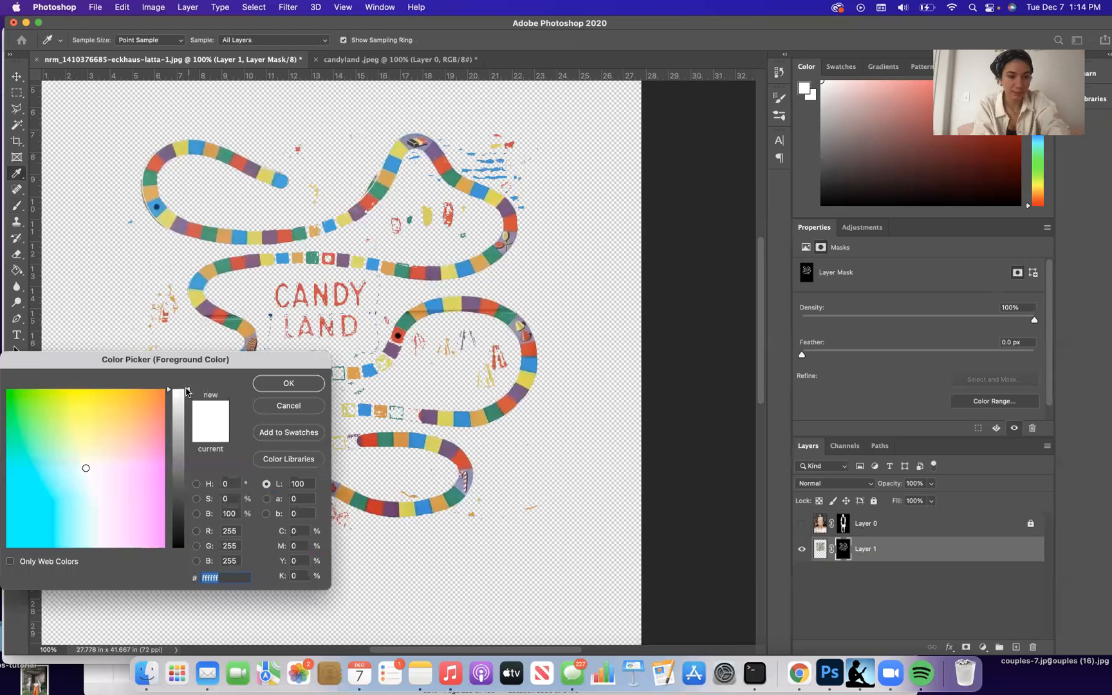
left_click_drag(186, 443, 181, 567)
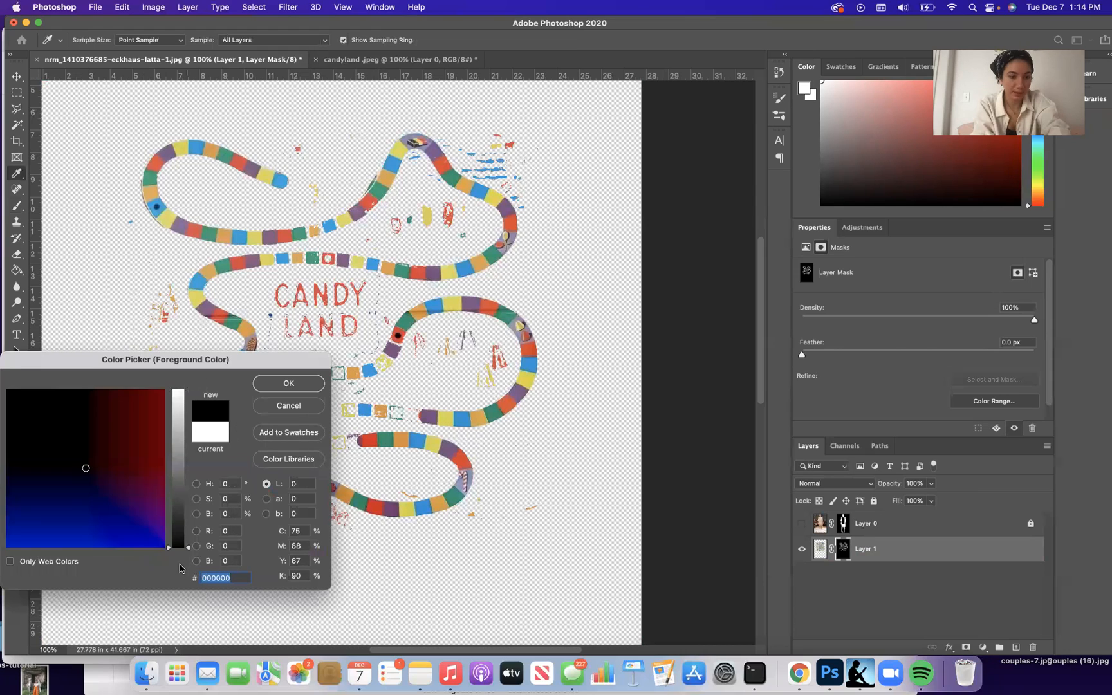
left_click(288, 382)
Step: Paint black on the board layer's mask to hide the stray artwork fragments around the outside of the path and inside its gumdrop mountain loop
mouse_move(521, 129)
left_mouse_down()
mouse_move(499, 140)
mouse_move(457, 120)
mouse_move(476, 148)
mouse_move(520, 167)
mouse_move(545, 206)
left_mouse_up()
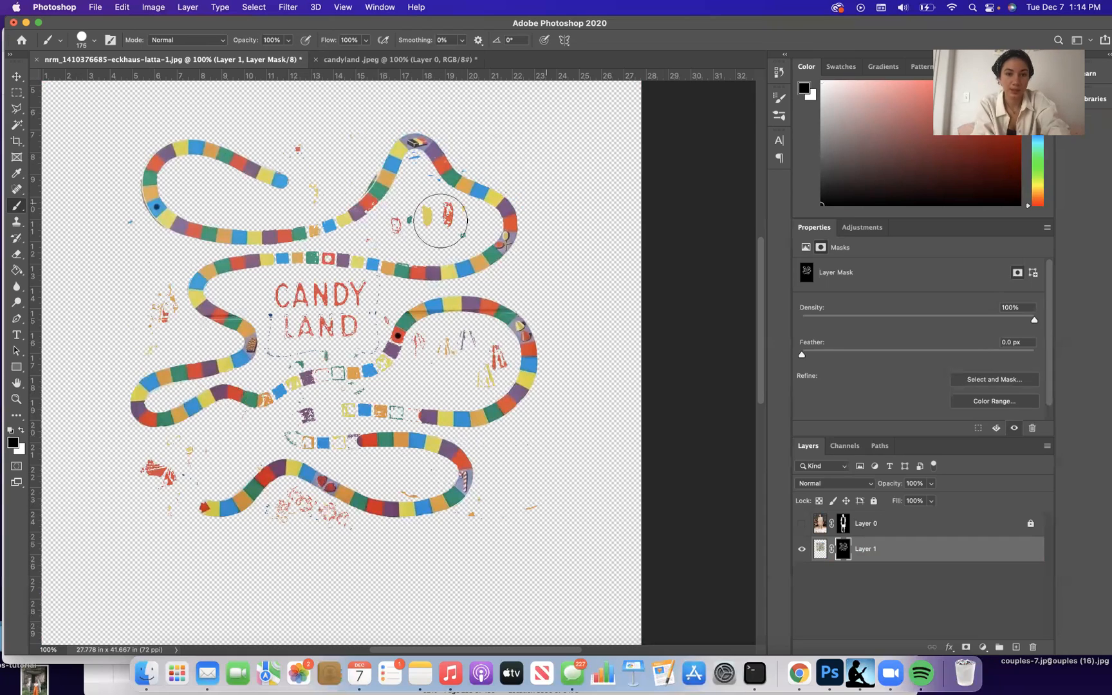
mouse_move(431, 358)
left_mouse_down()
mouse_move(486, 350)
mouse_move(474, 366)
mouse_move(454, 357)
left_mouse_up()
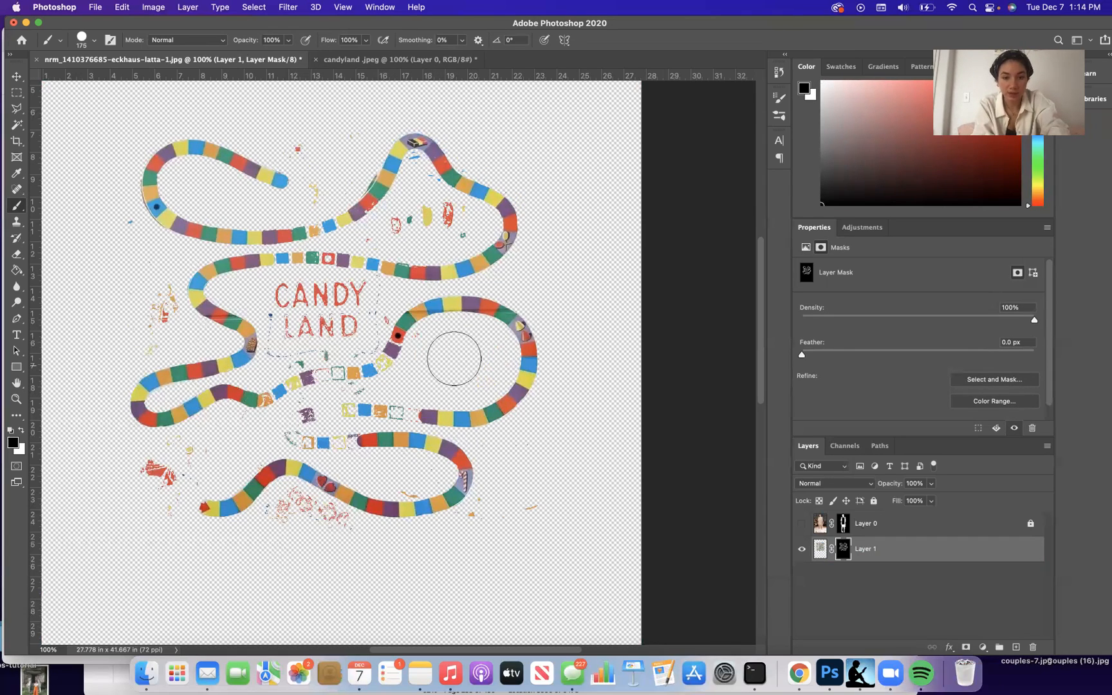
mouse_move(477, 533)
left_mouse_down()
mouse_move(504, 507)
mouse_move(536, 511)
left_mouse_up()
mouse_move(284, 521)
left_mouse_down()
mouse_move(301, 513)
mouse_move(338, 529)
mouse_move(329, 530)
left_mouse_up()
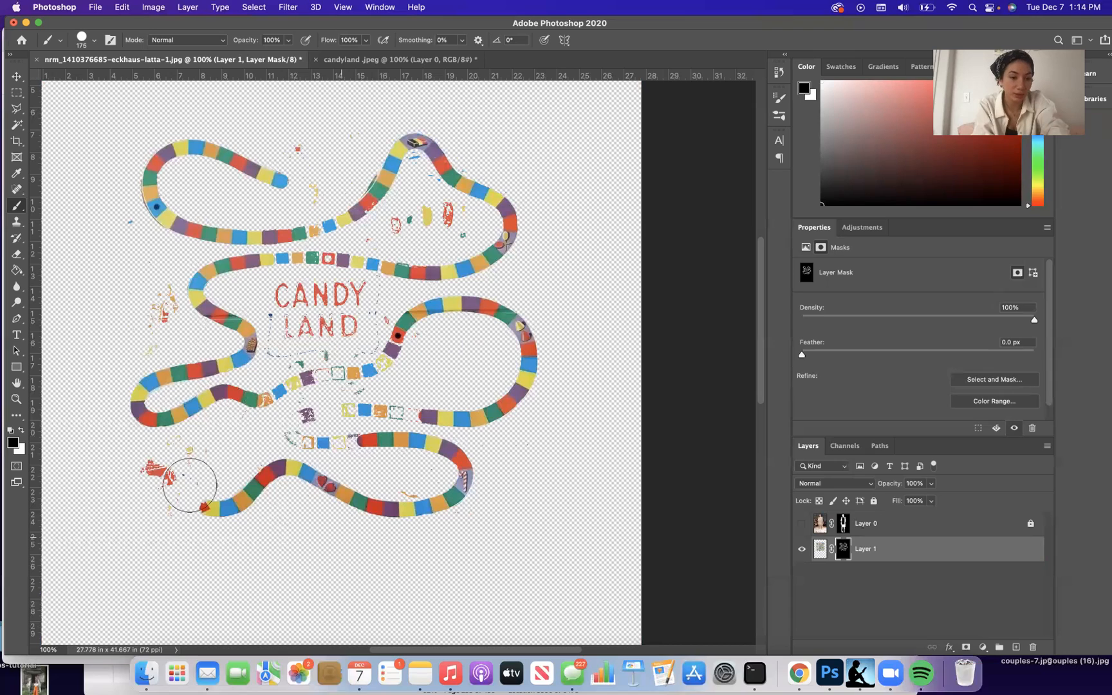
mouse_move(144, 477)
left_mouse_down()
mouse_move(206, 452)
mouse_move(156, 459)
left_mouse_up()
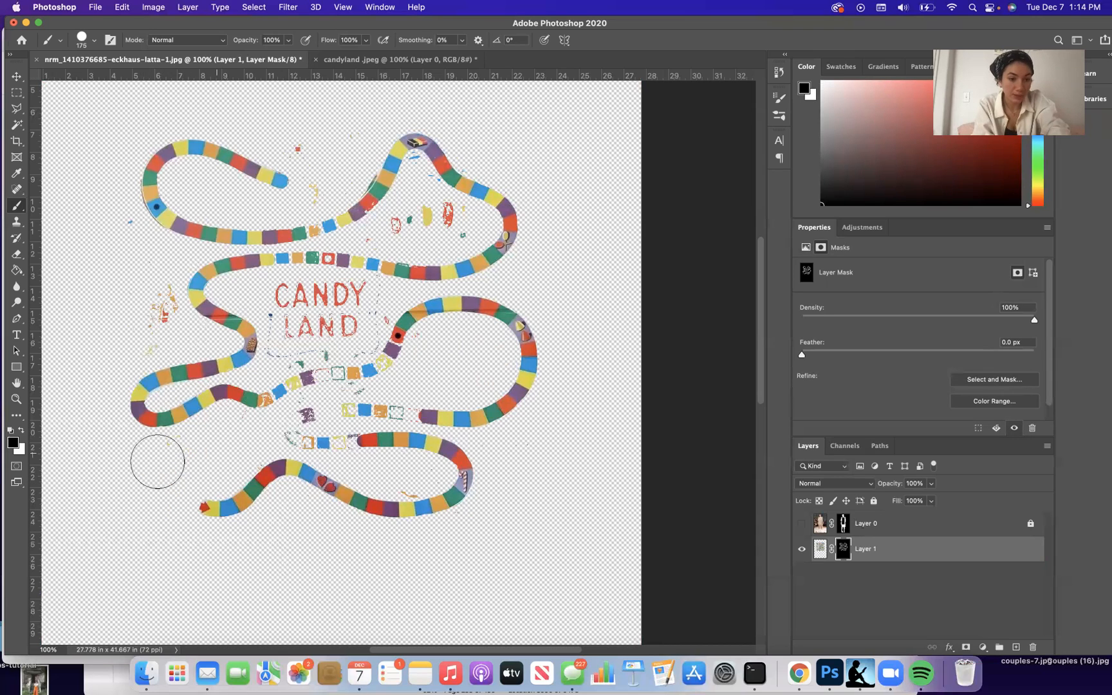
left_click_drag(158, 314, 154, 278)
left_click_drag(94, 202, 92, 191)
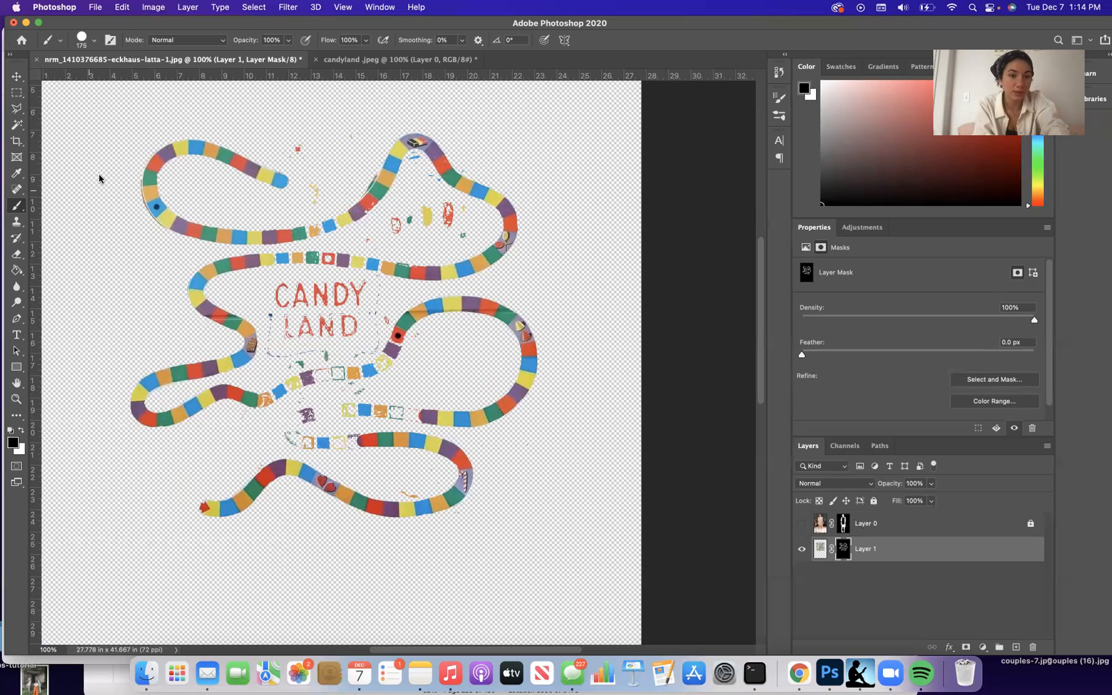
left_click_drag(298, 141, 323, 186)
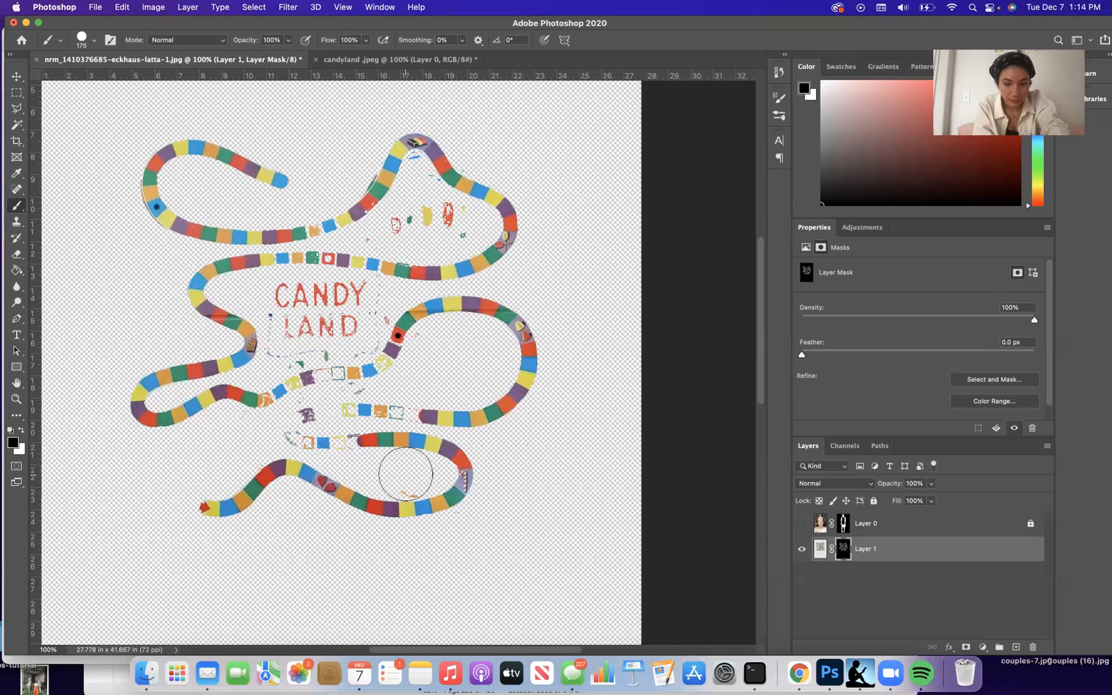
Step: Reduce the brush to 100 px and mask out the orange fragment inside the lowest loop of the path
key("[")
key("[")
key("[")
left_click_drag(411, 485, 423, 478)
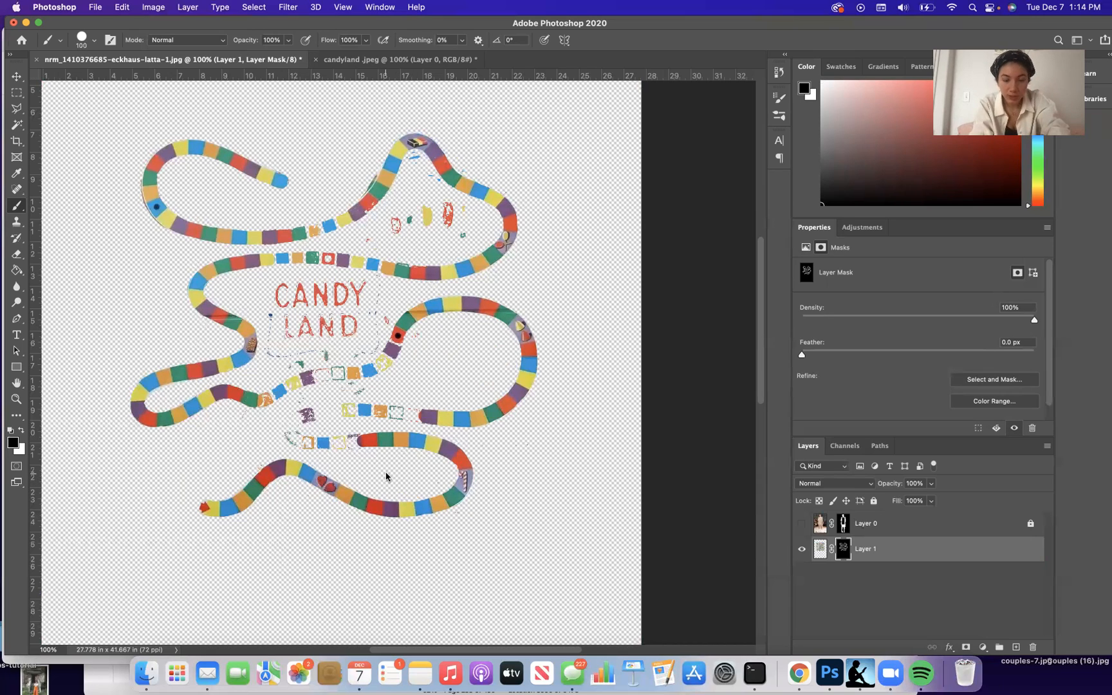
Step: Show the masked model layer and paint out the lollipop fragments that stick out beside the dress
left_click(801, 526)
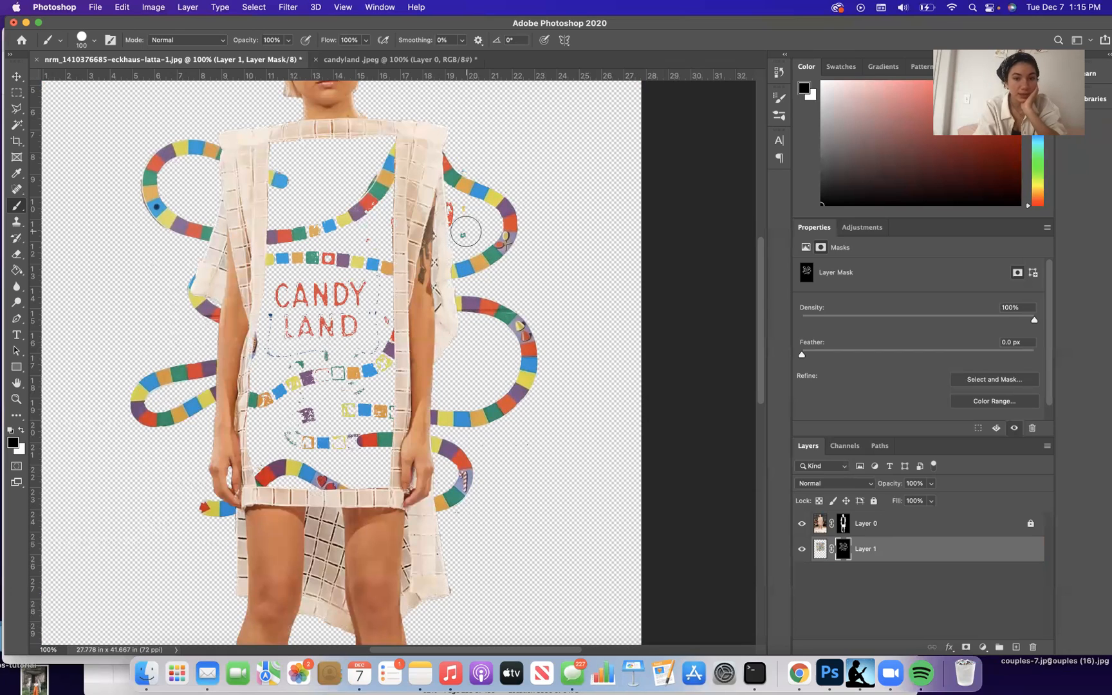
left_click_drag(466, 232, 448, 211)
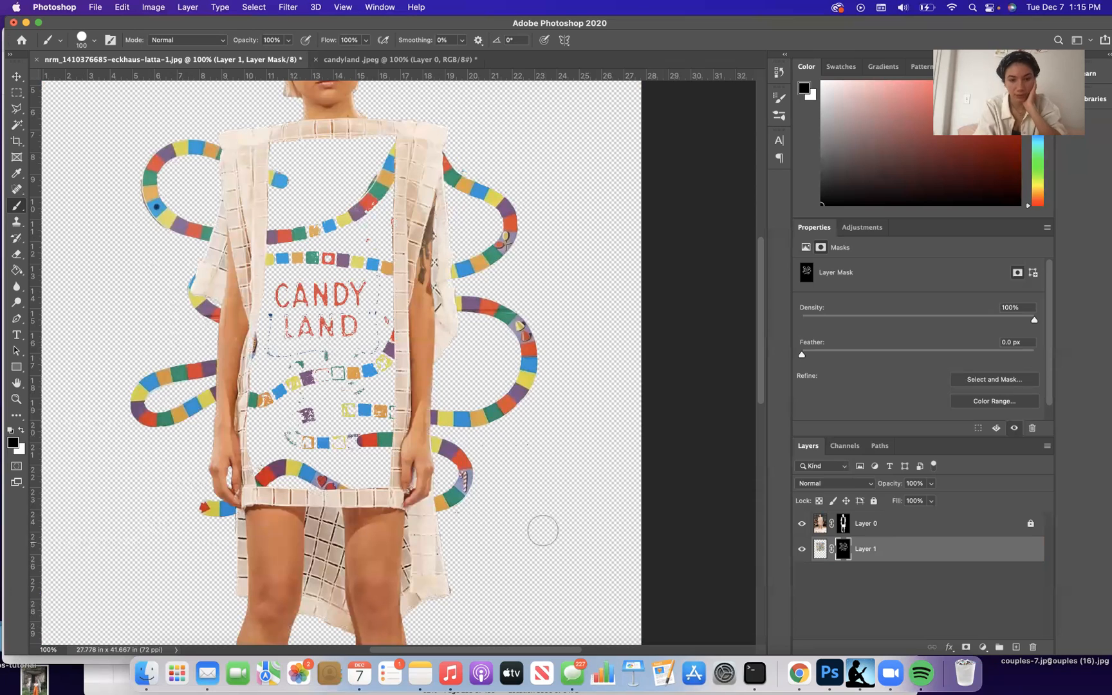
Step: Outline the dress's cut-out front panel with a closed Polygonal Lasso selection running along its tiled border
scroll(509, 546, "left", 2)
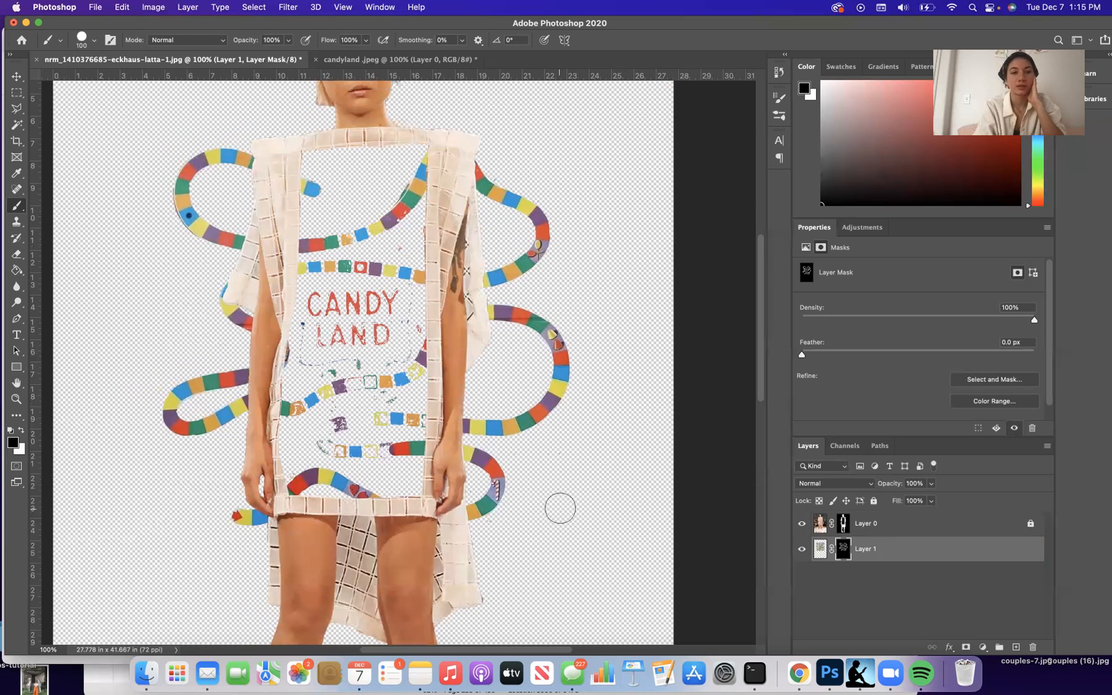
scroll(559, 509, "up", 3)
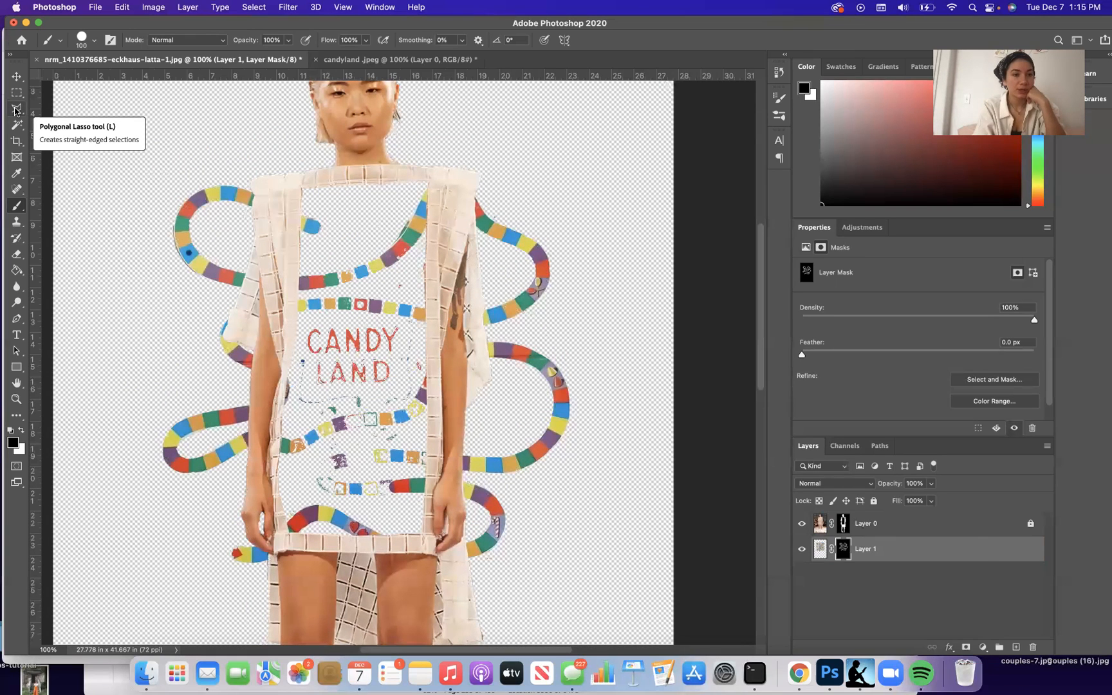
left_click(16, 109)
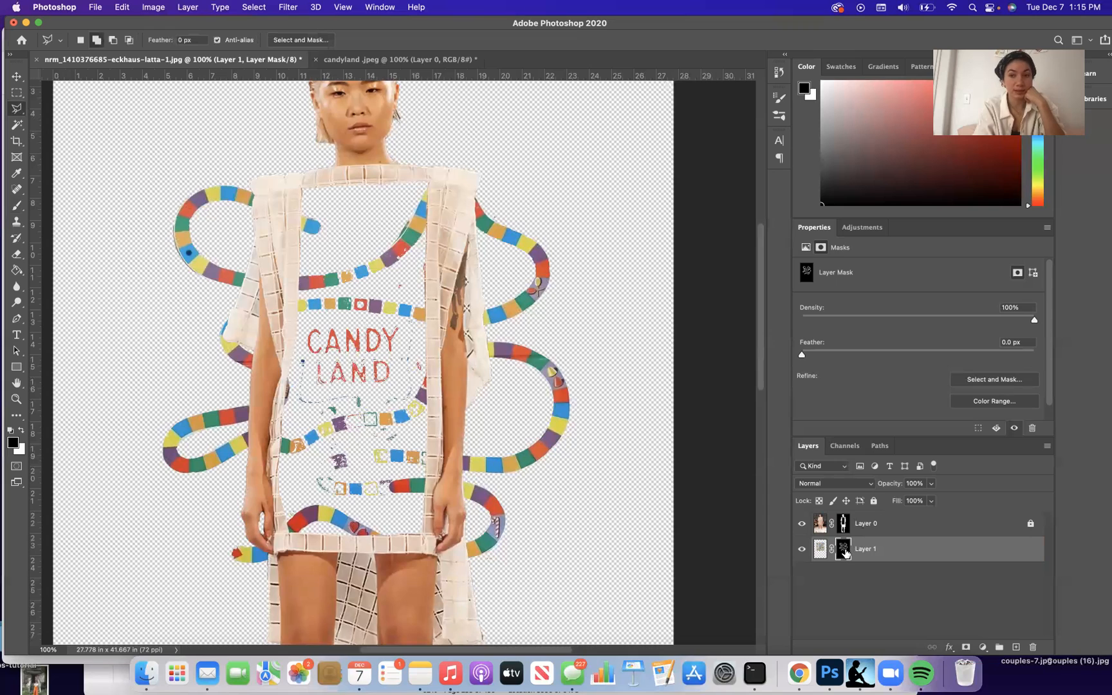
left_click(279, 189)
left_click(380, 173)
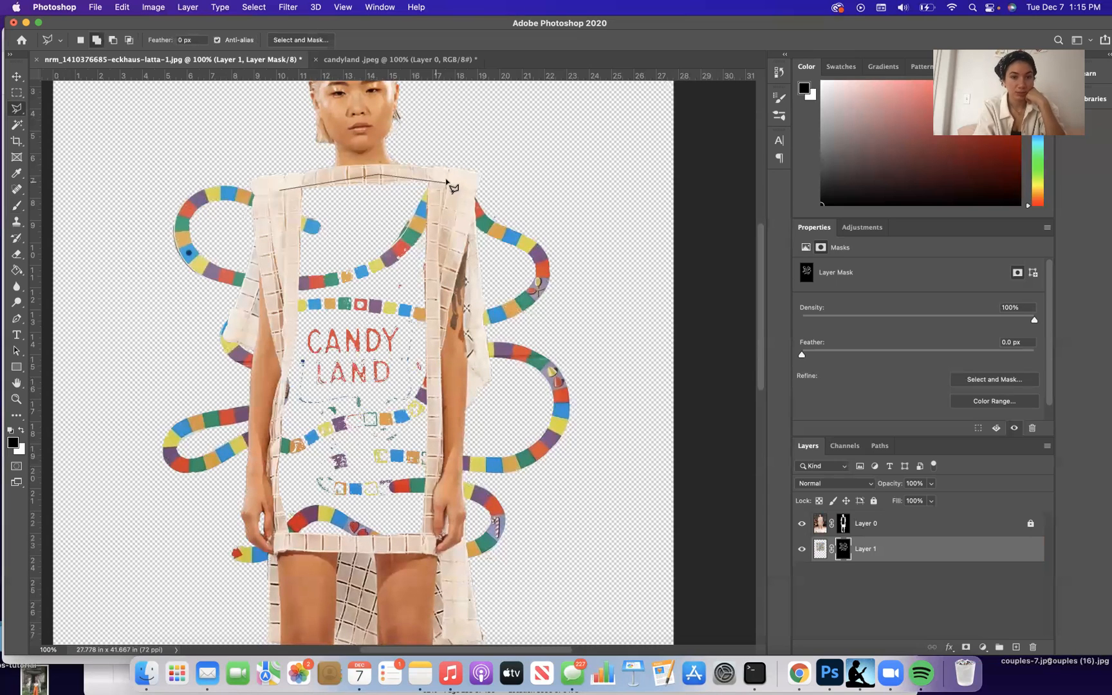
left_click(447, 179)
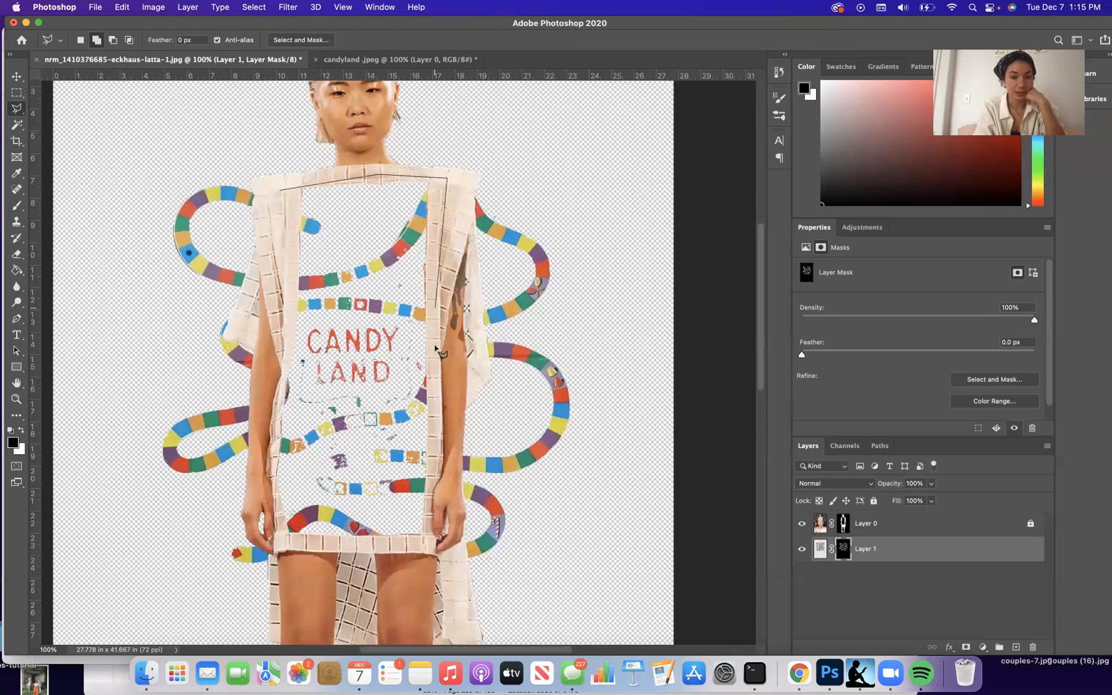
left_click(432, 545)
left_click(275, 543)
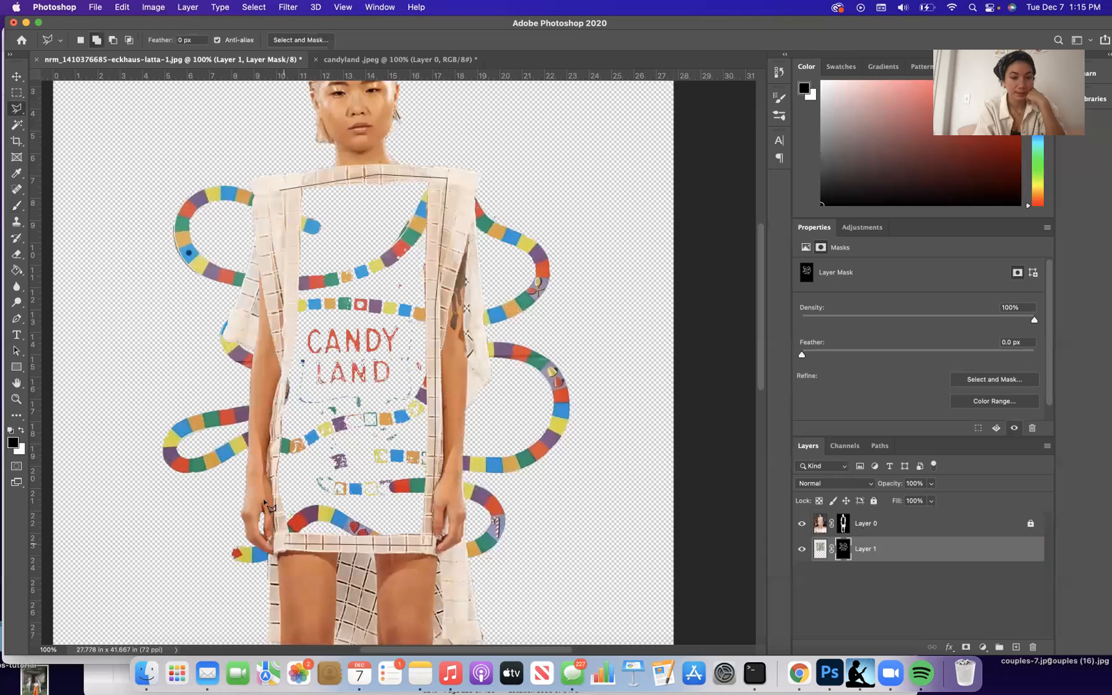
left_click(268, 386)
left_click(284, 256)
left_click(281, 191)
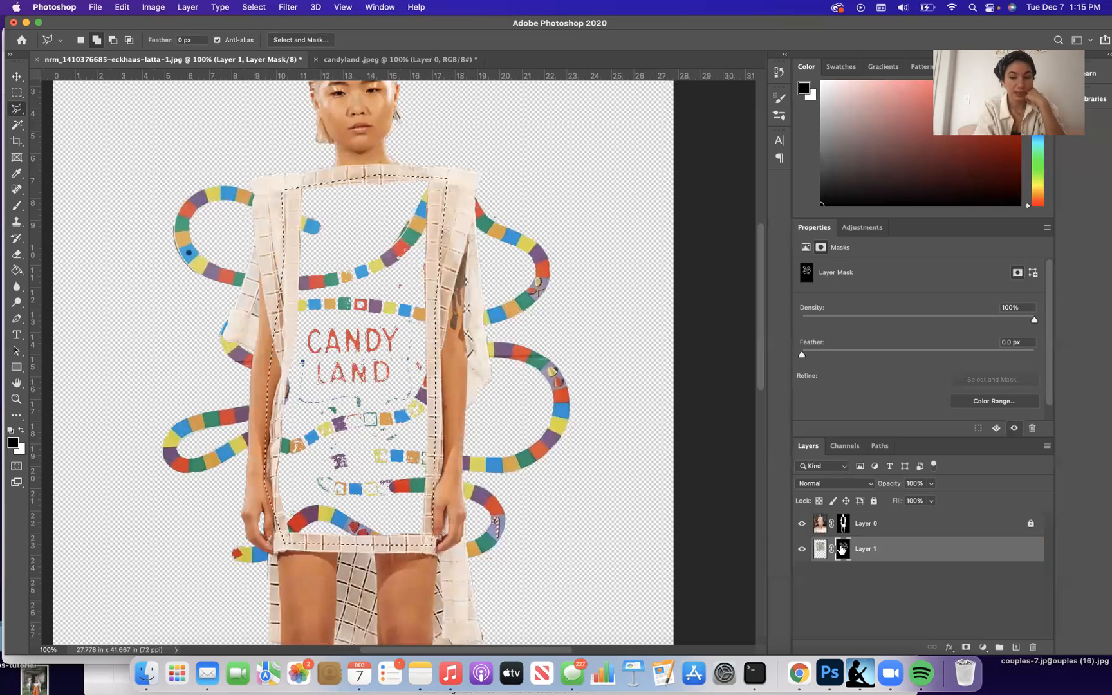
Step: Fill the selected front panel on the board layer's mask with white at 100% opacity and clear the selection
left_click(97, 40)
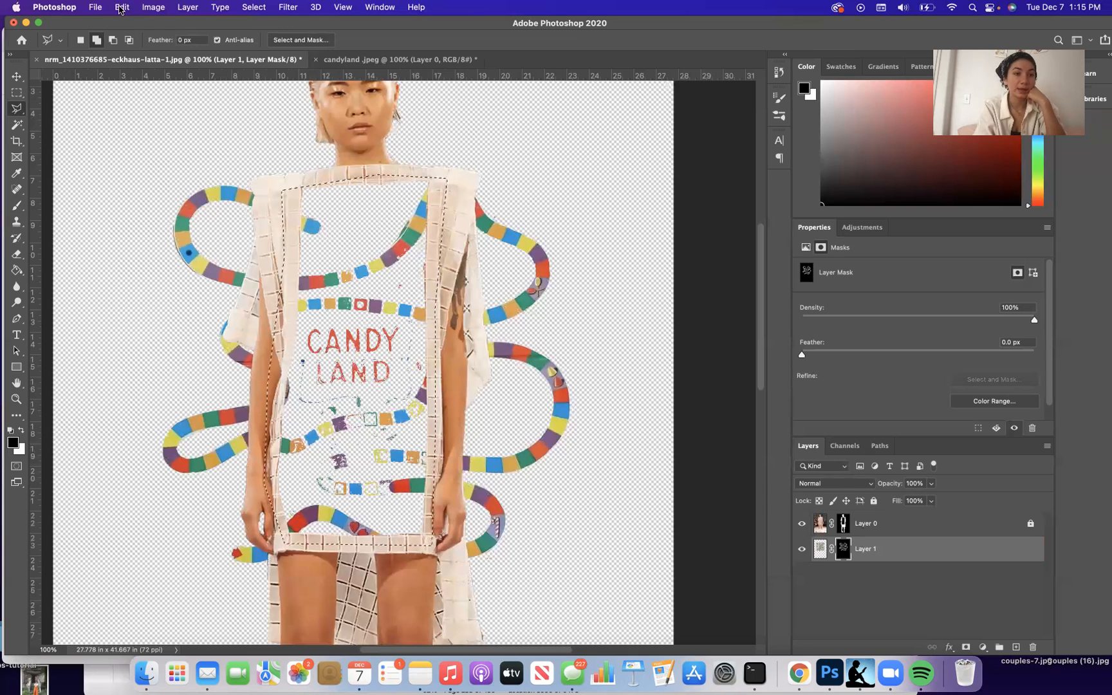
left_click(120, 9)
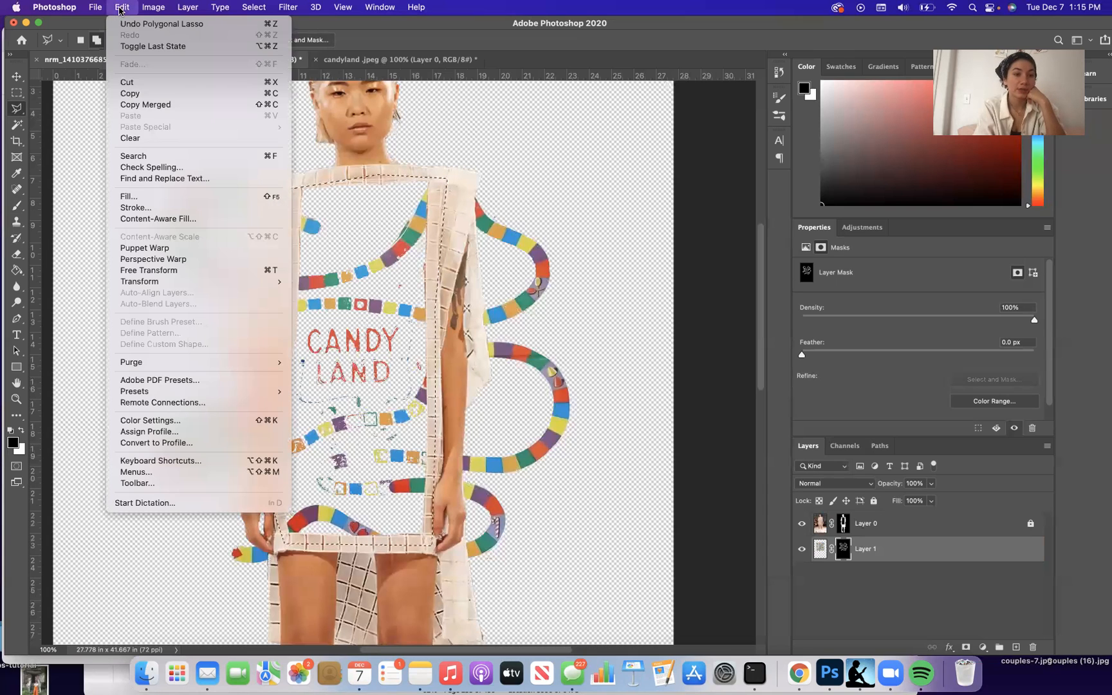
left_click(136, 198)
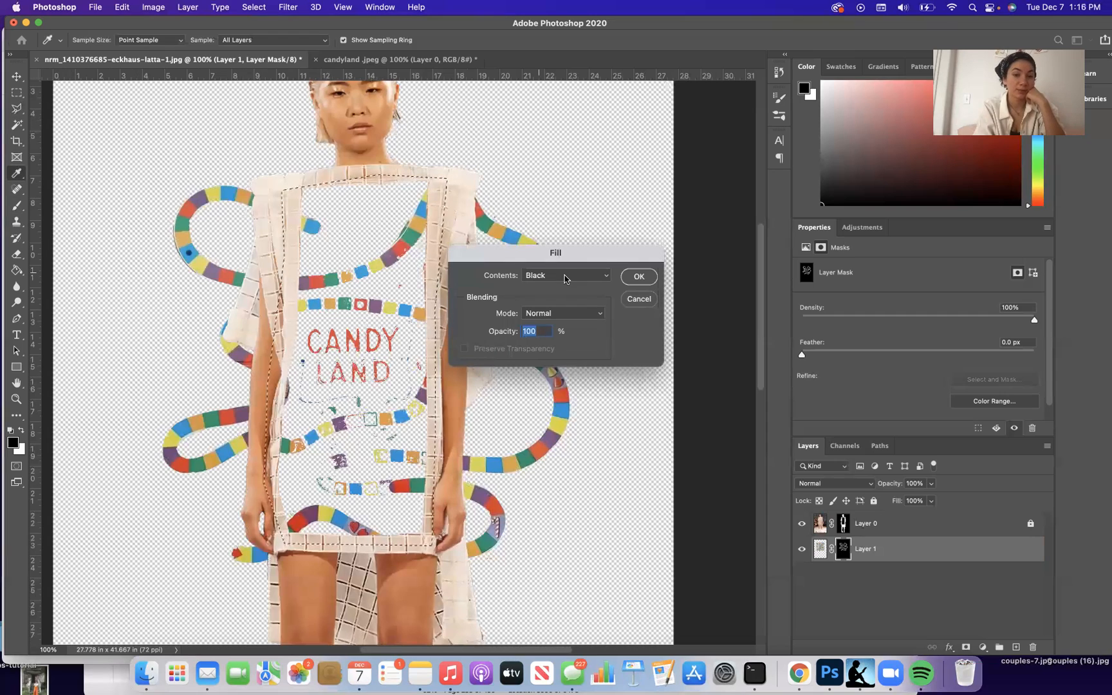
left_click(564, 277)
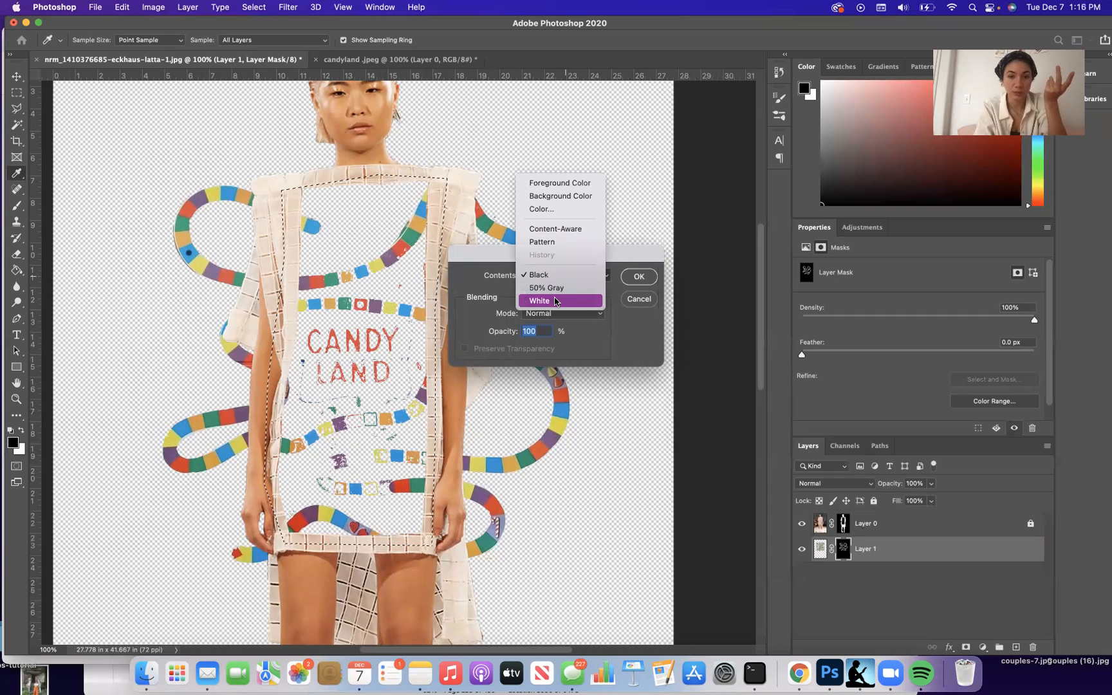
left_click(555, 302)
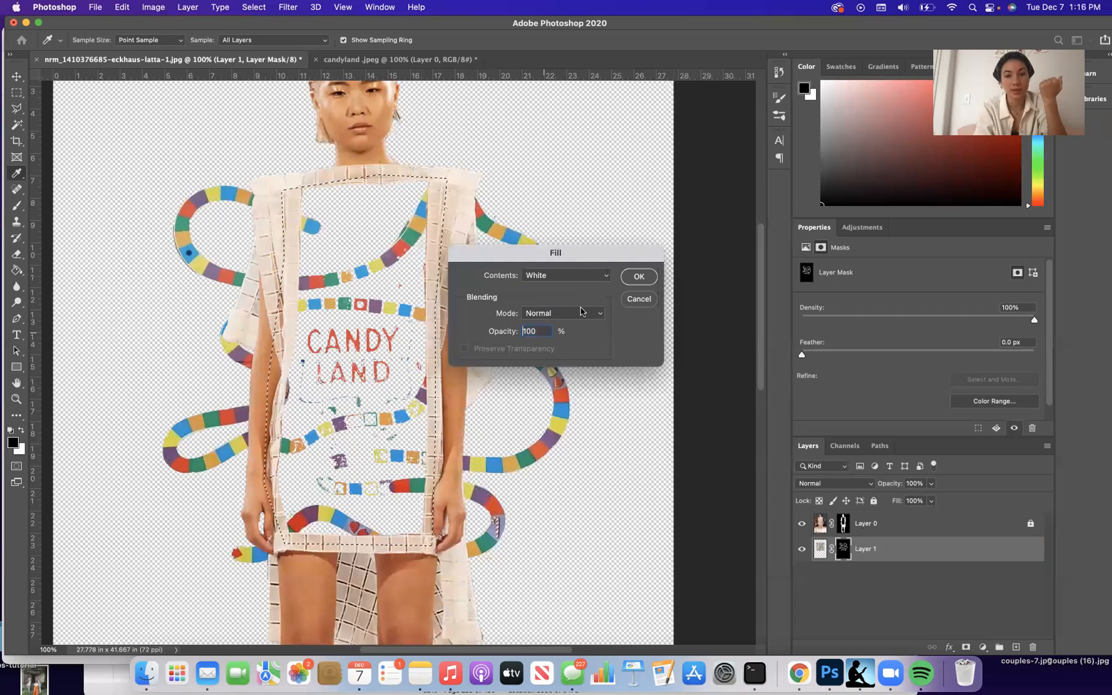
left_click(636, 277)
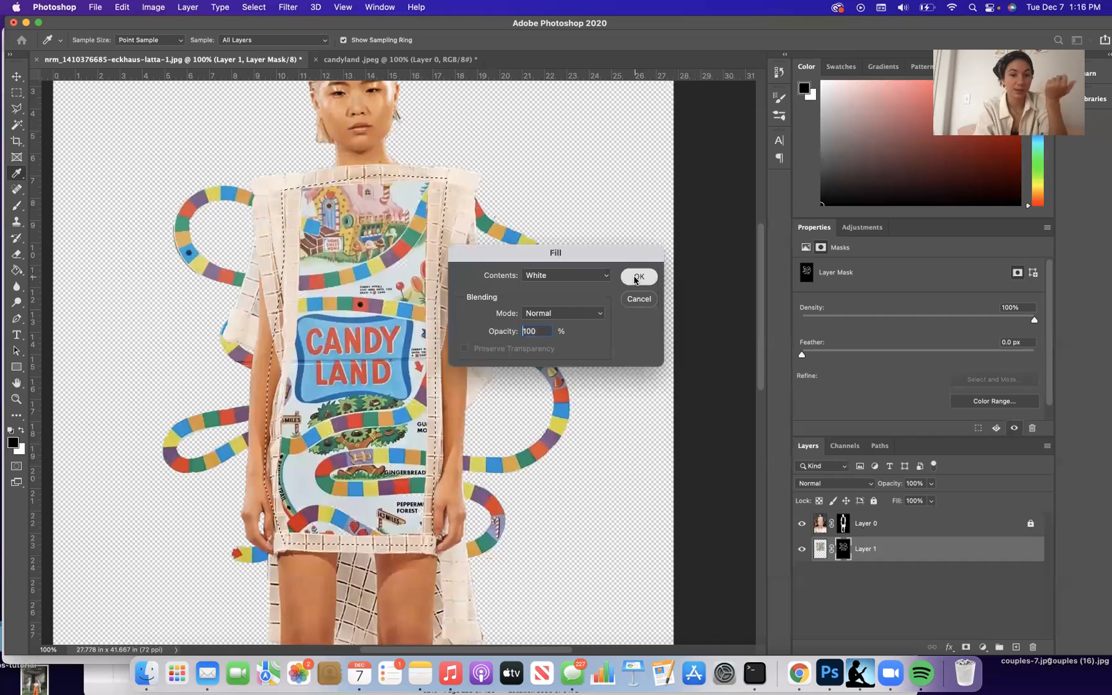
key("l")
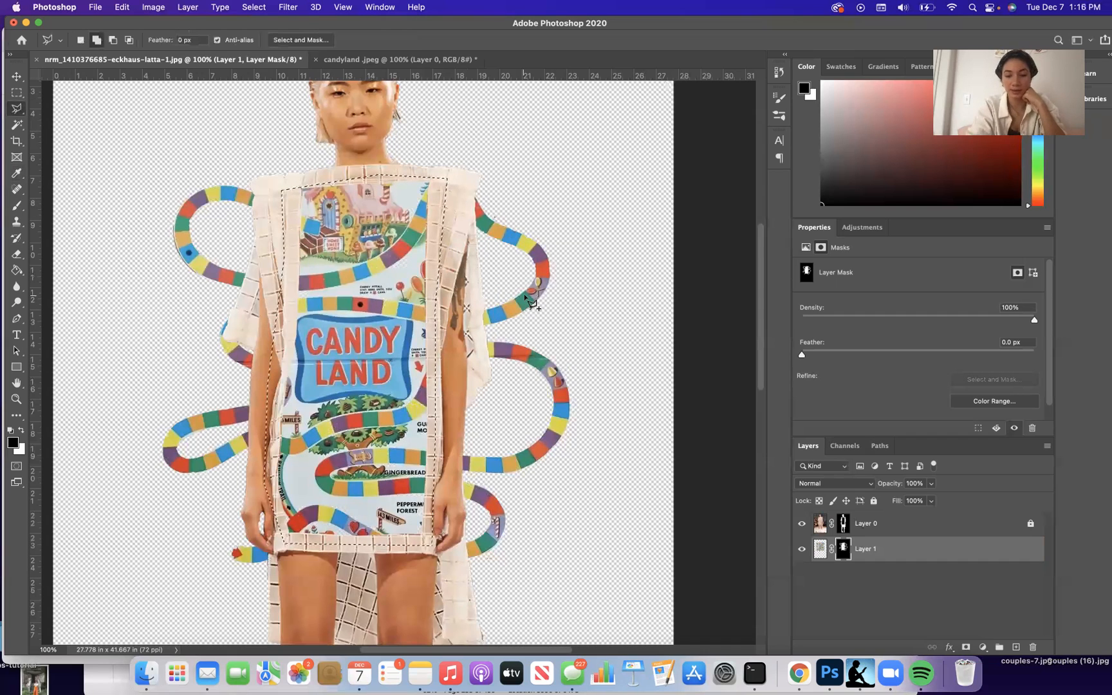
key("super+minus")
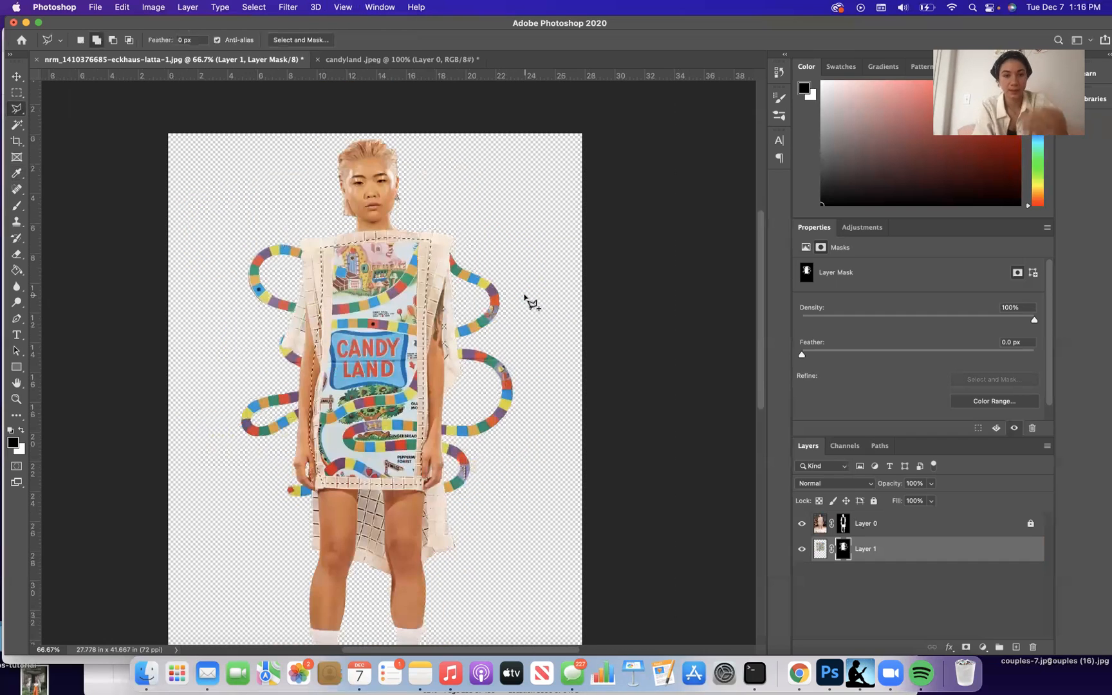
key("super+minus")
key("super+d")
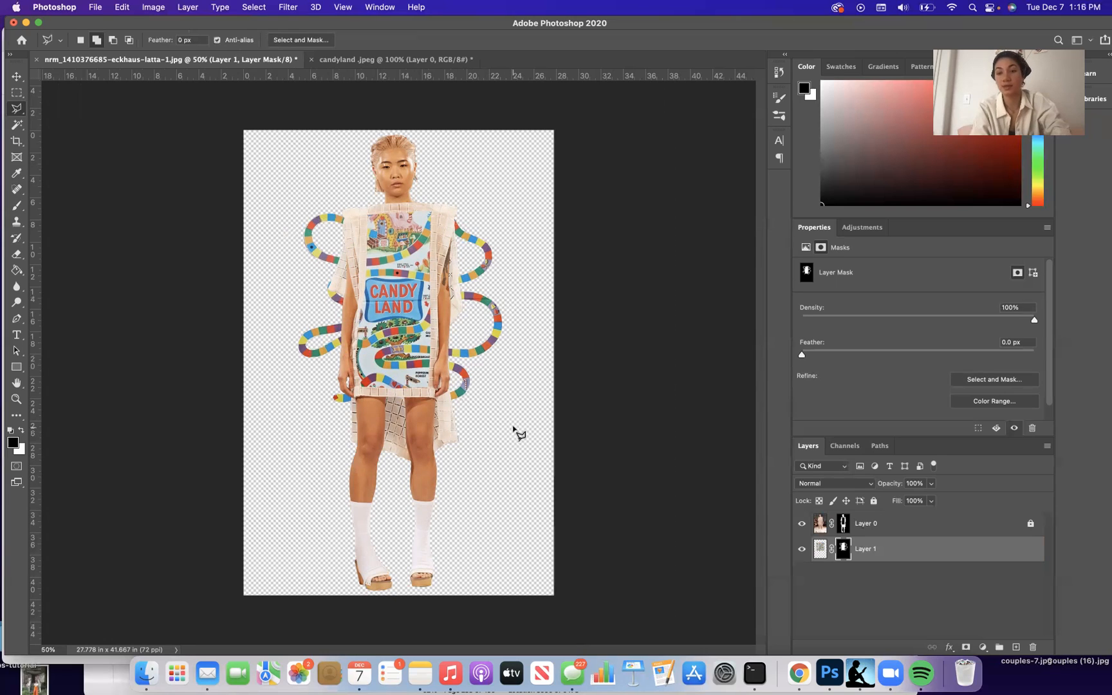
Step: Add a new empty layer beneath the board layer and name it background
left_click(1015, 647)
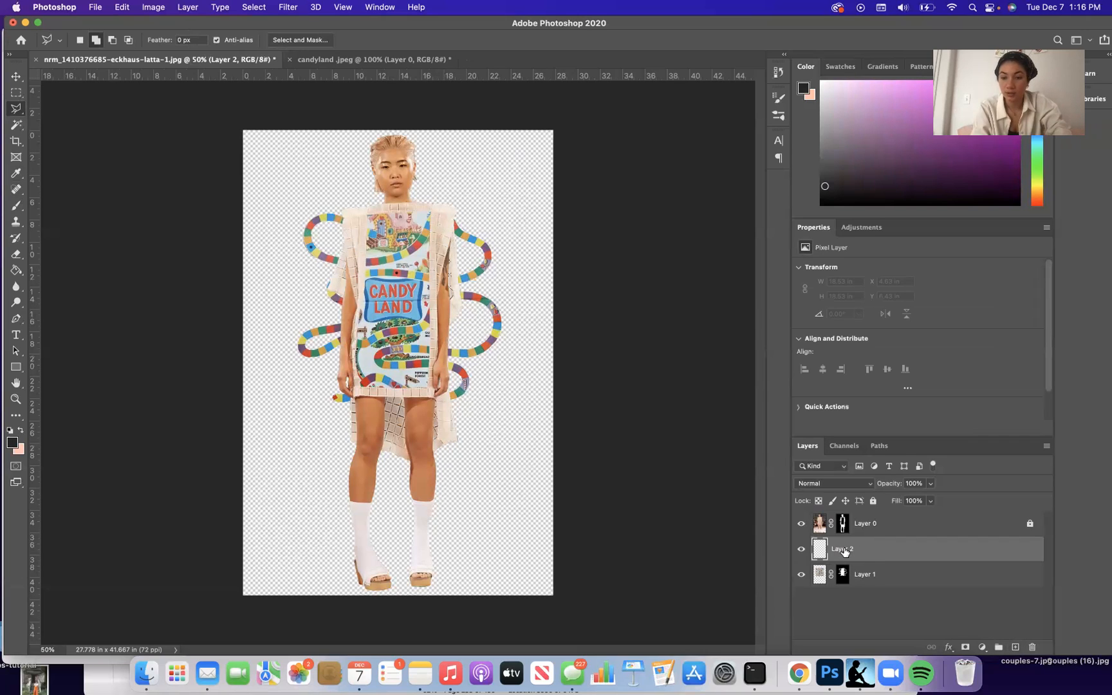
left_click_drag(882, 548, 881, 586)
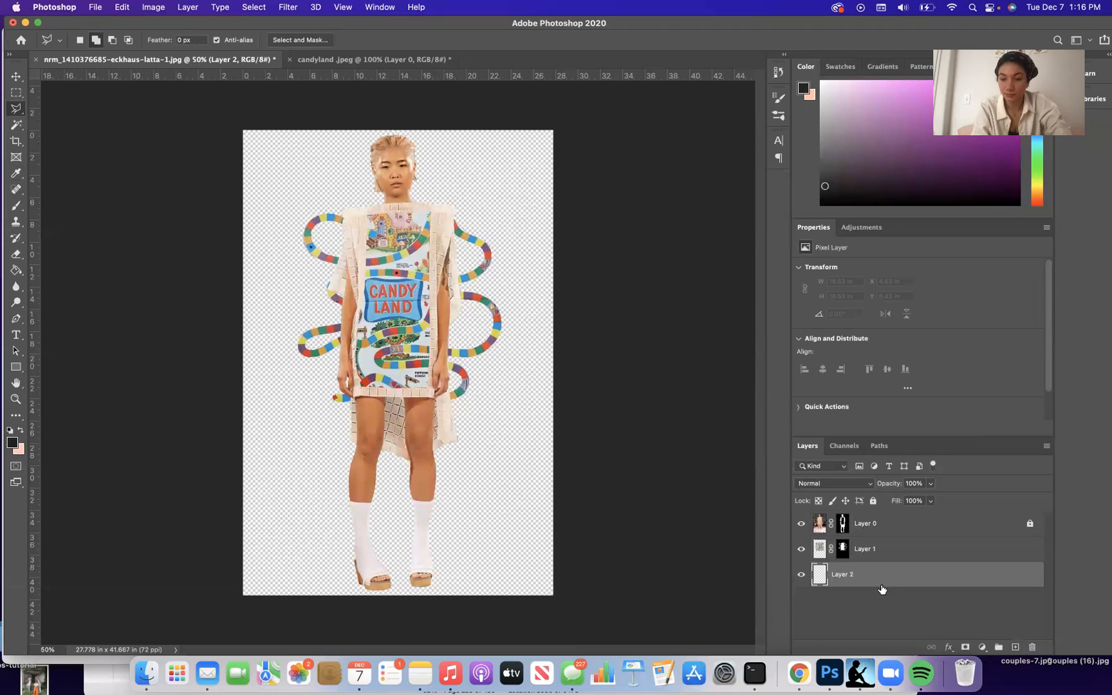
double_click(840, 574)
type("background")
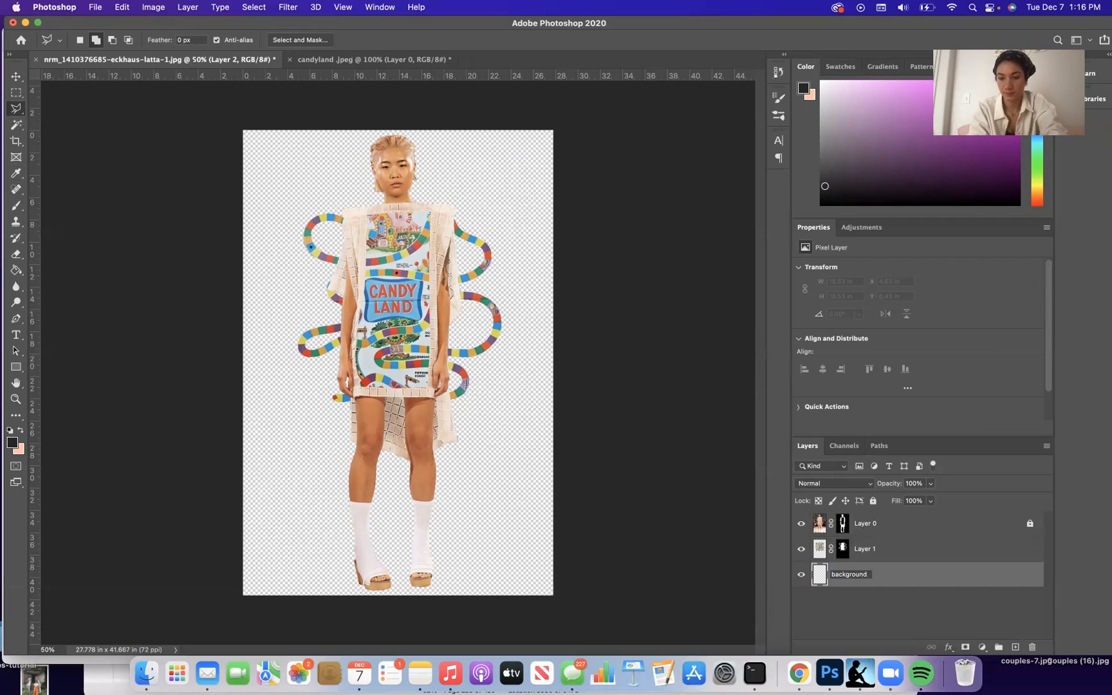
key("Return")
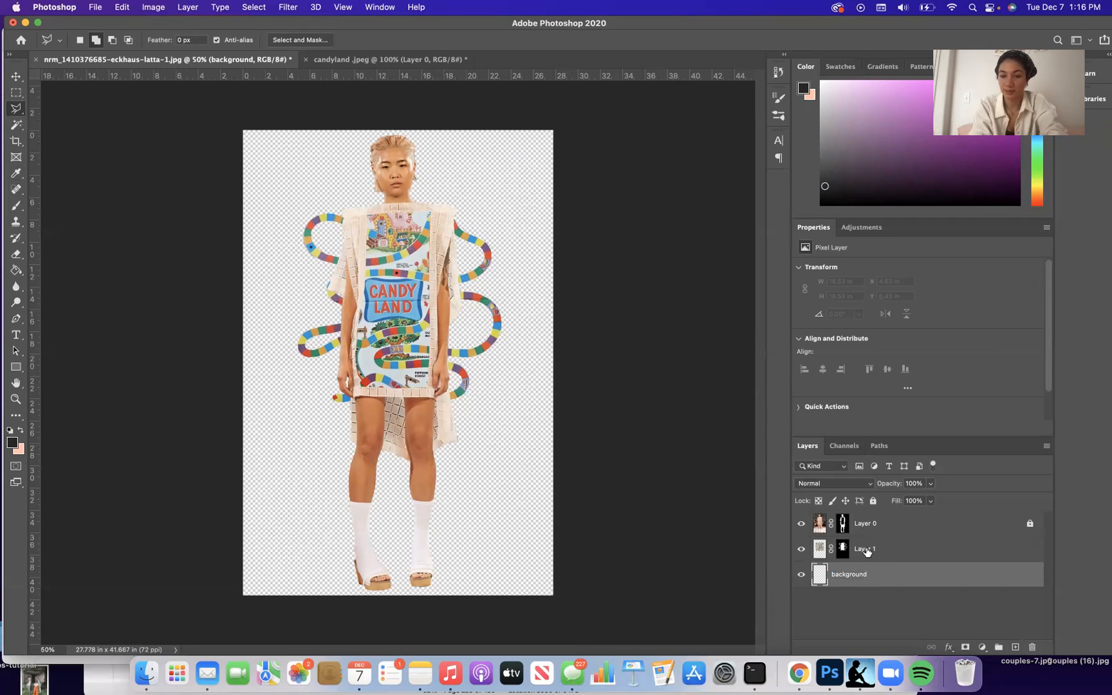
Step: Rename the board layer as game and the model layer as figure
left_click(867, 551)
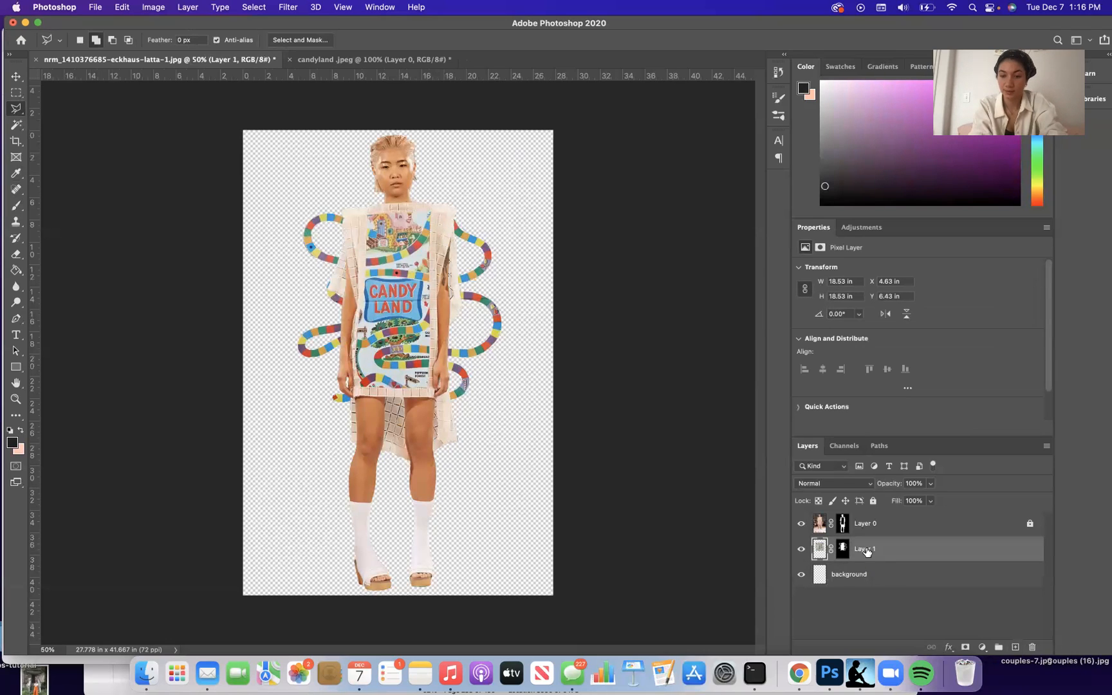
double_click(866, 551)
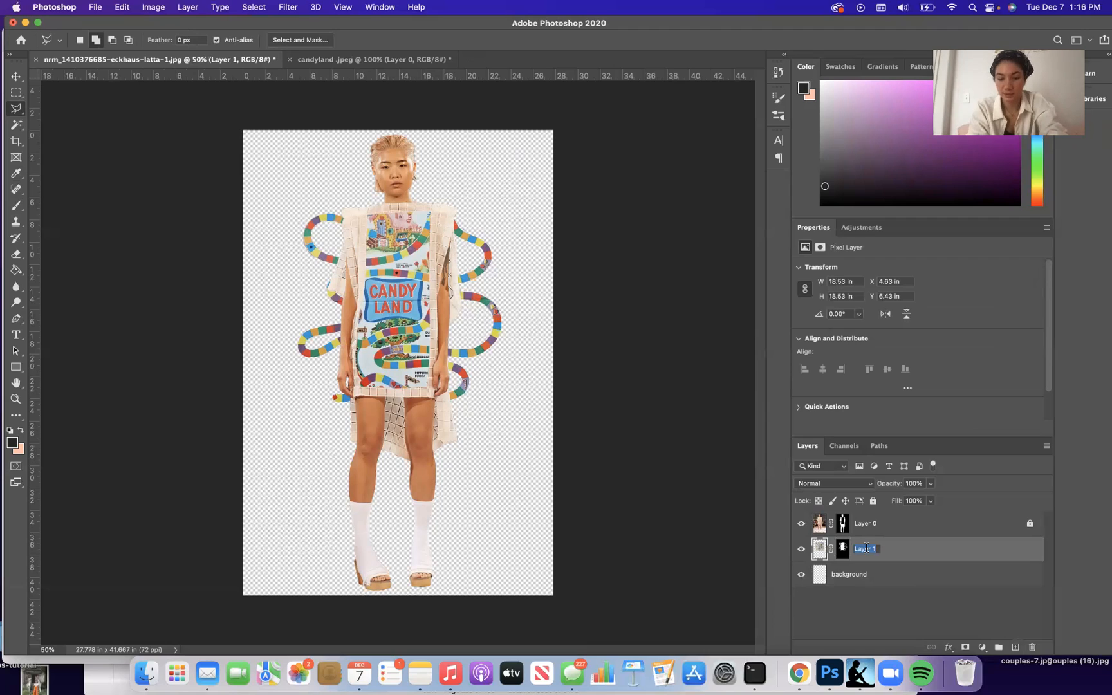
type("baord")
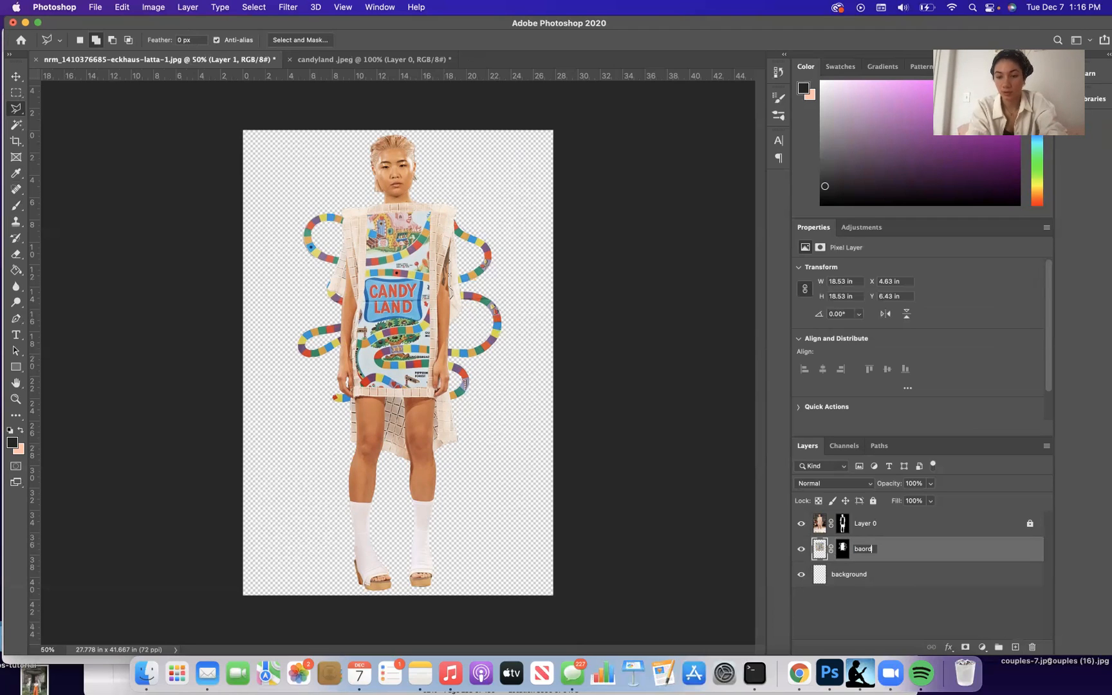
type("game")
key("Return")
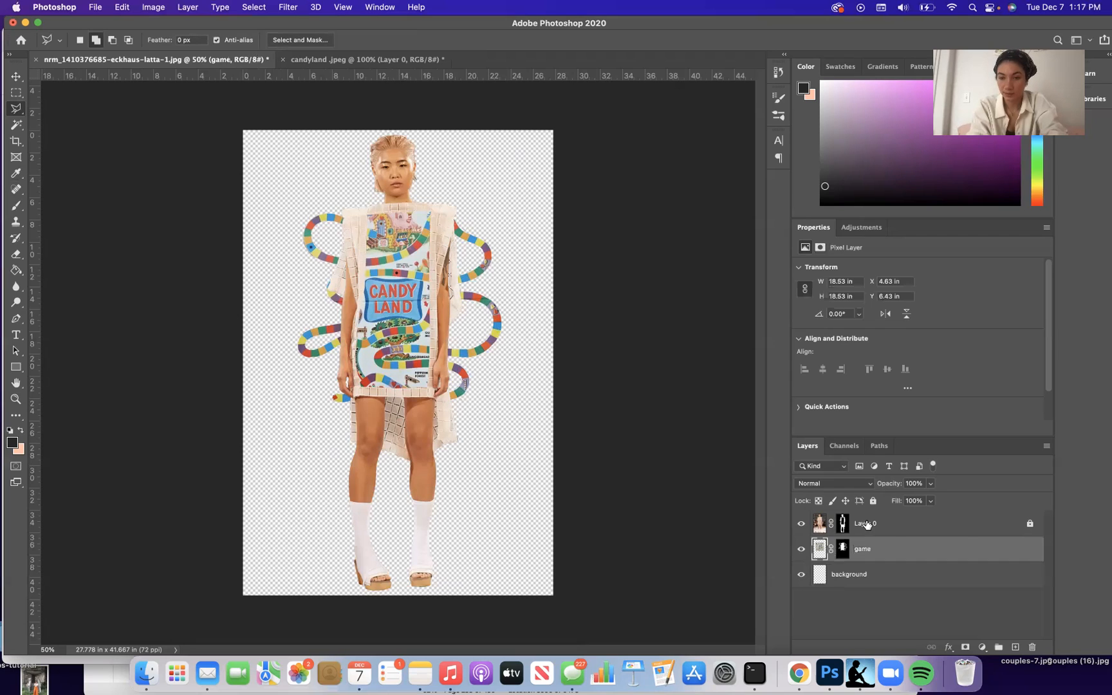
double_click(859, 523)
type("figure")
key("Return")
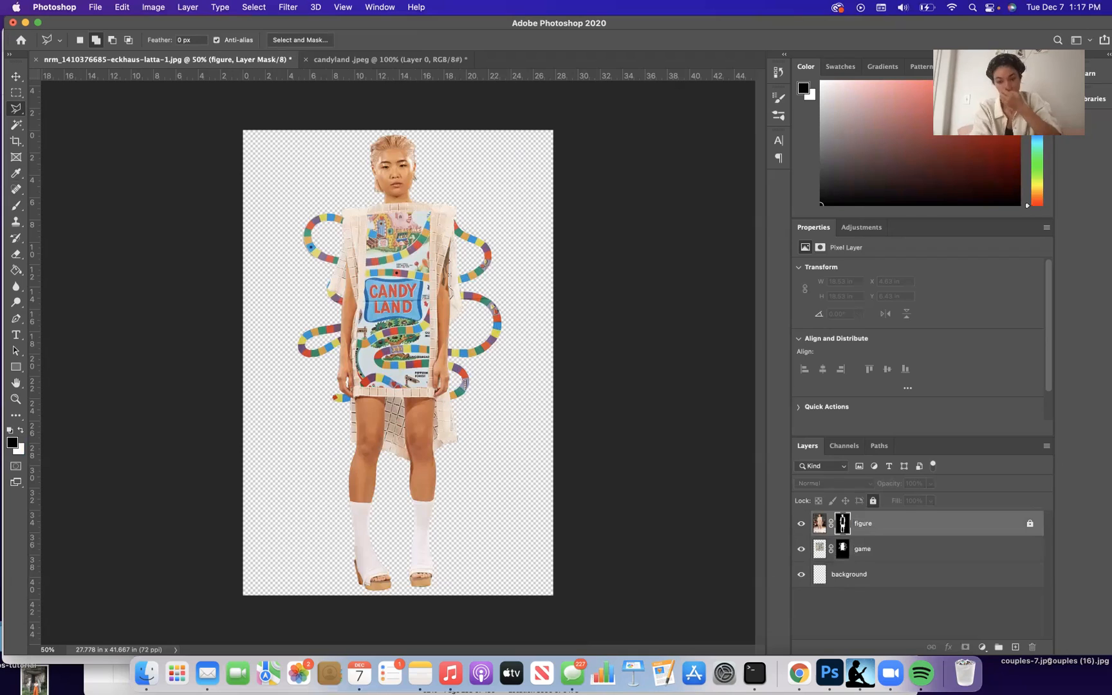
Step: Fill the background layer with white in Normal mode at 100% opacity
left_click(872, 581)
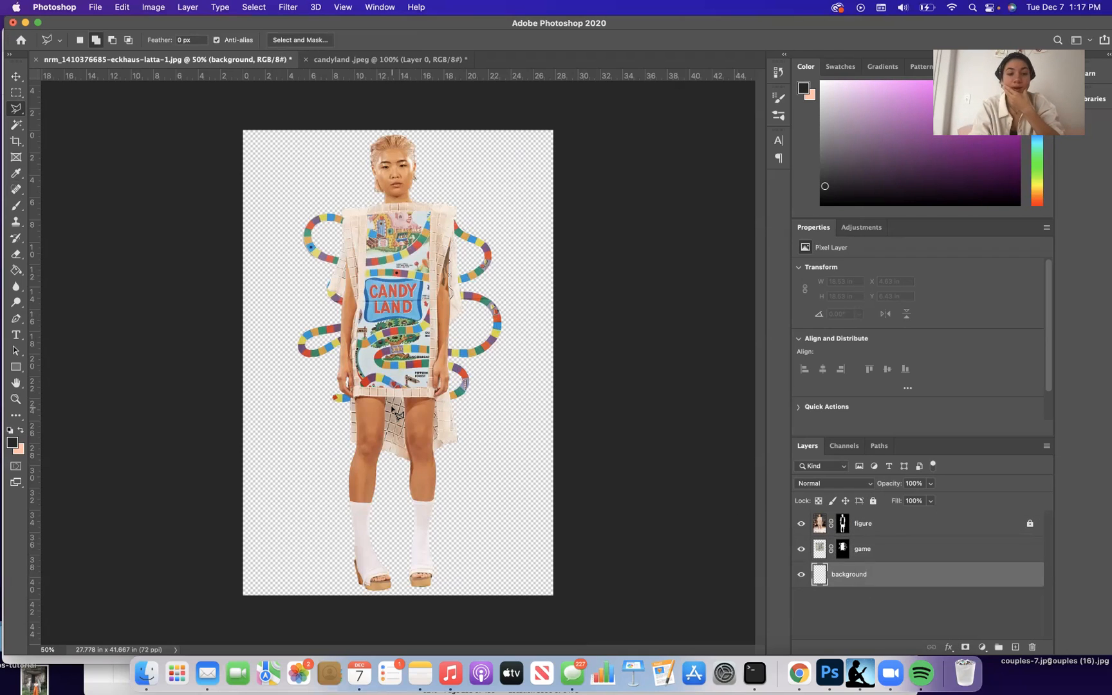
left_click(120, 7)
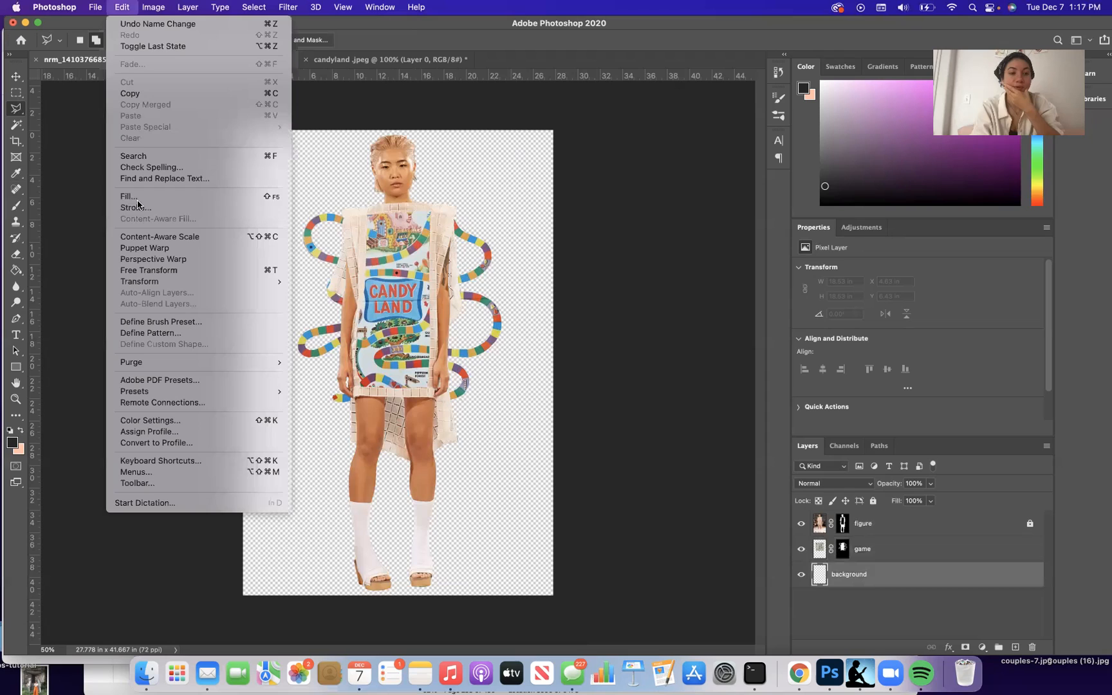
left_click(137, 200)
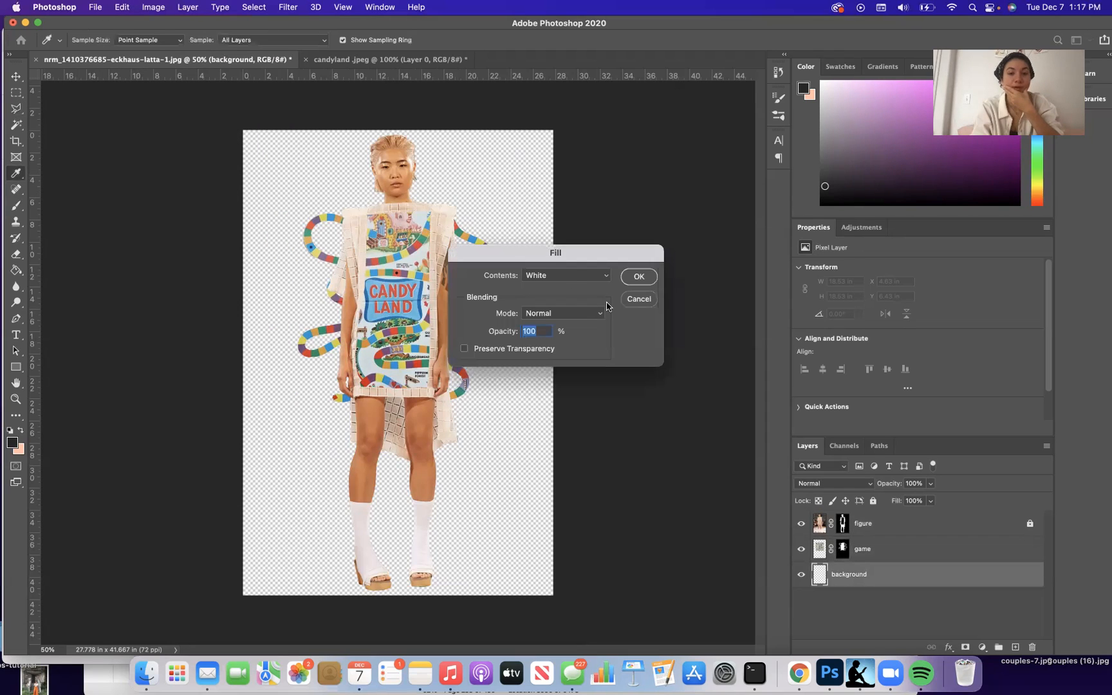
left_click(639, 276)
key("l")
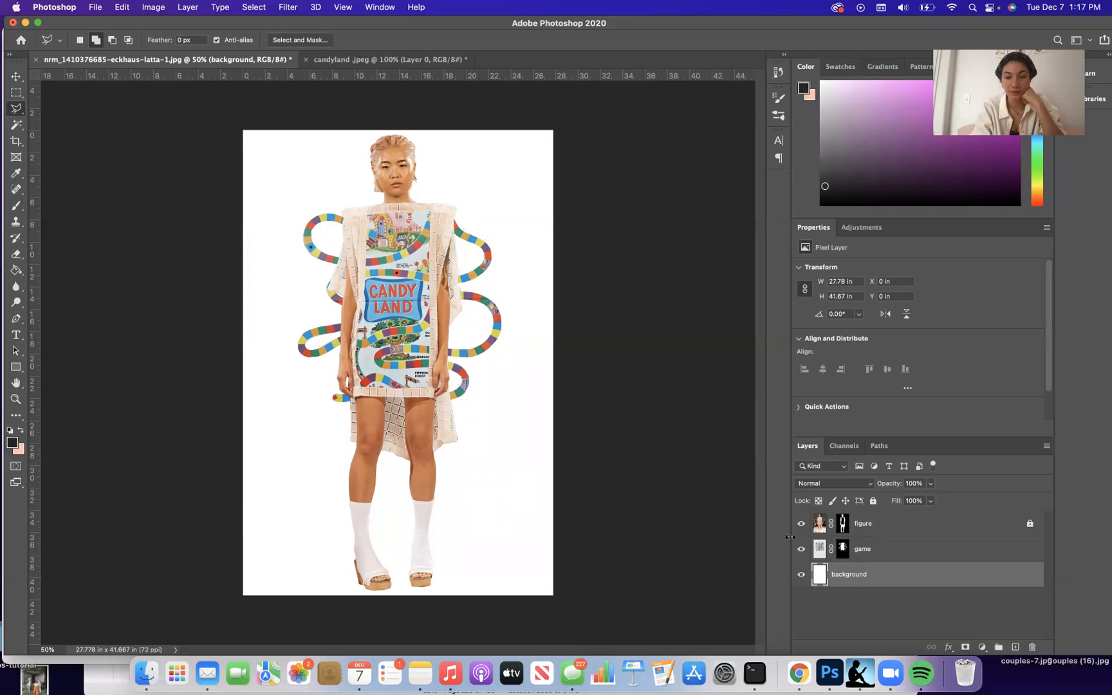
Step: Unlock the figure layer and lock the background and game layers, with the figure layer's image as the active target
left_click(822, 526)
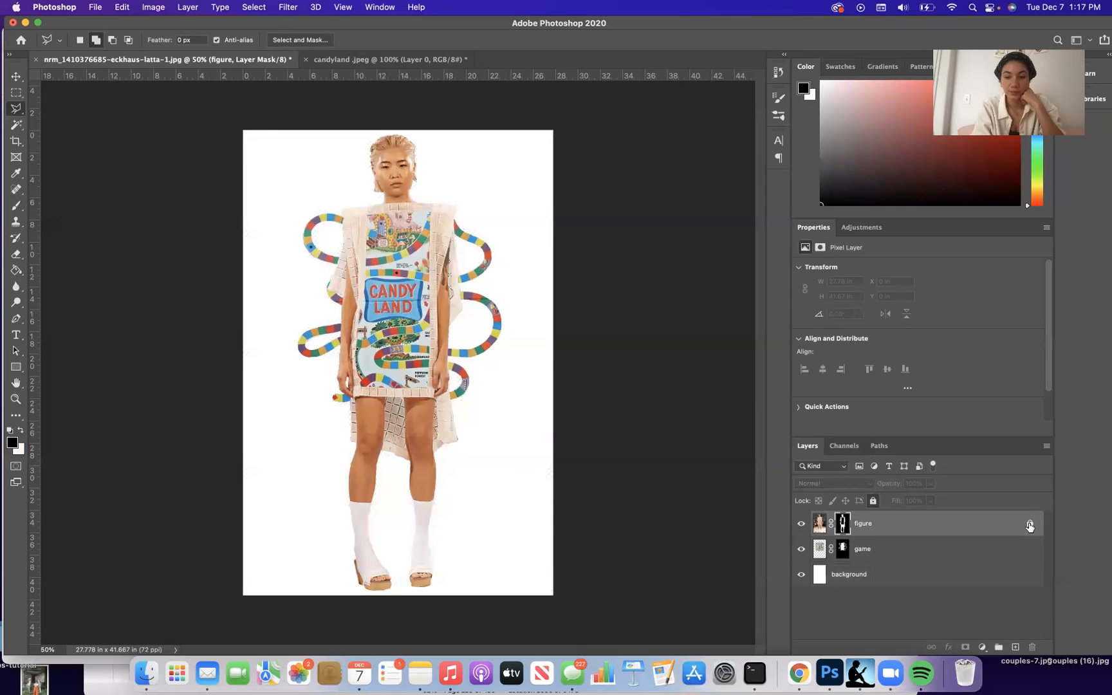
left_click(889, 576)
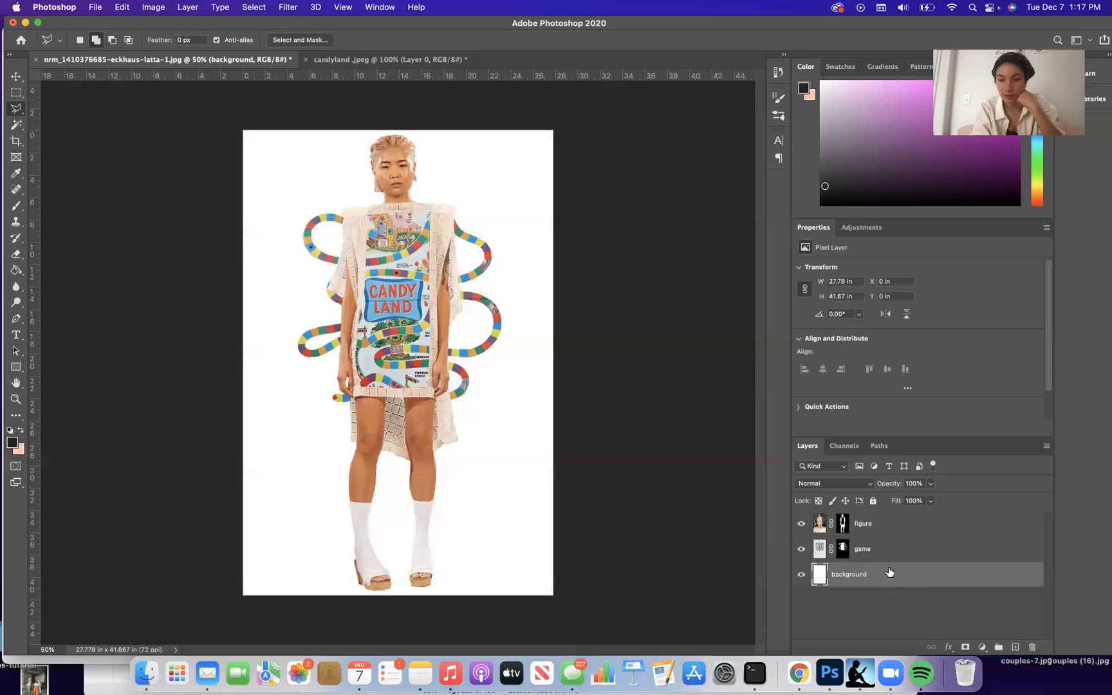
left_click(873, 501)
key("alt+bracketright")
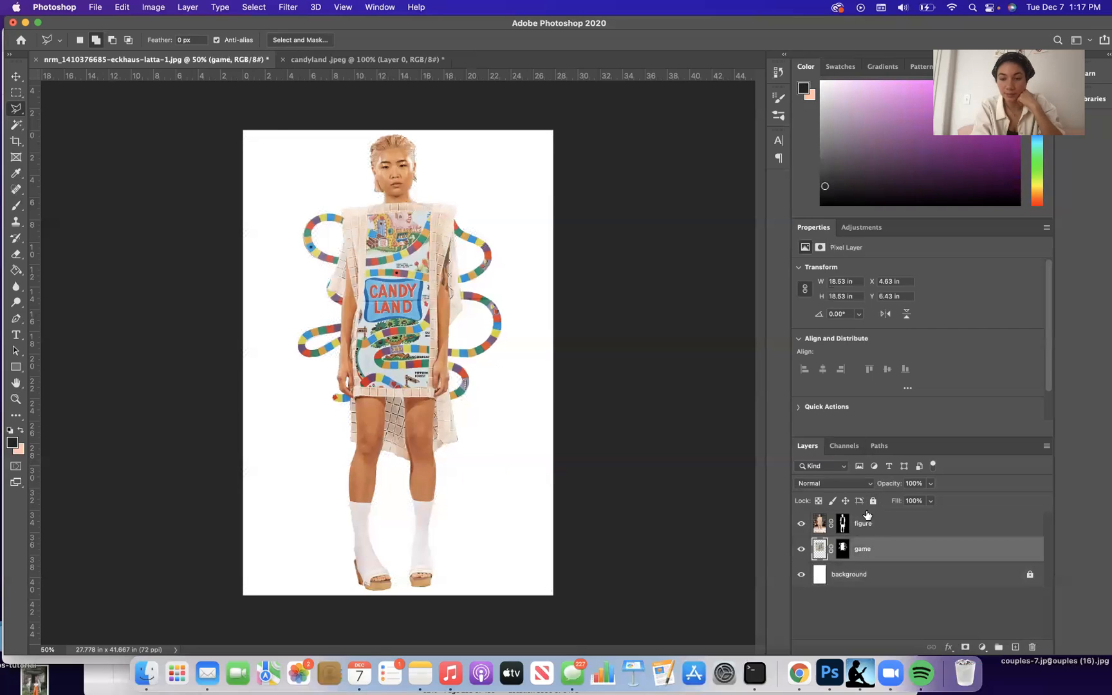
left_click(873, 501)
left_click(819, 525)
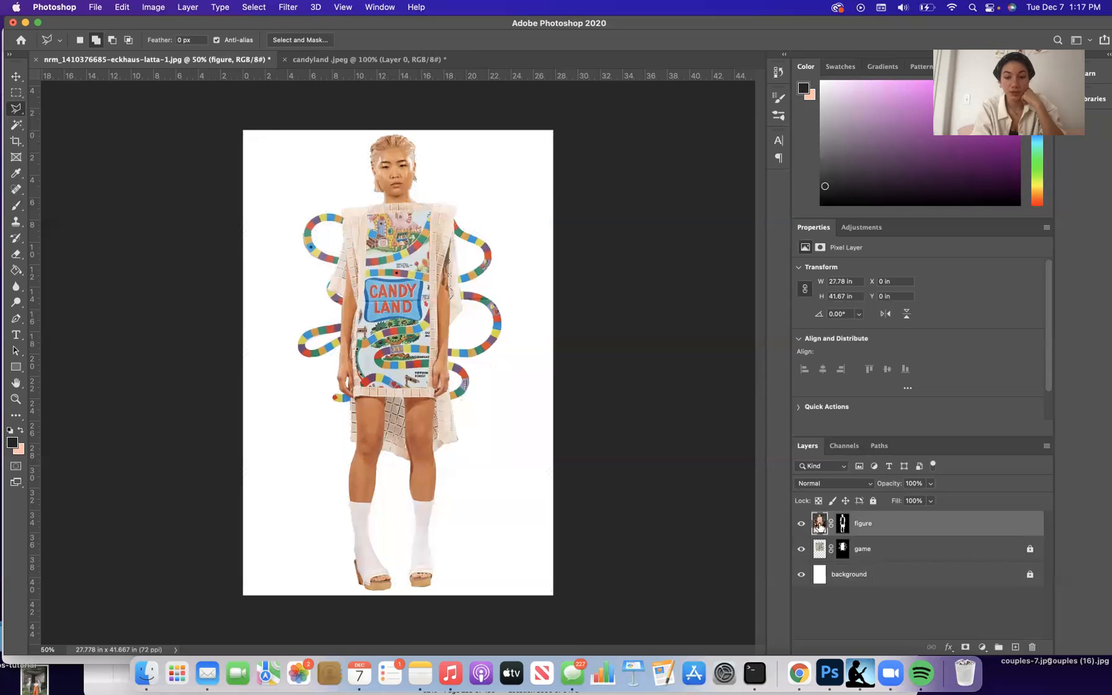
left_click(841, 524)
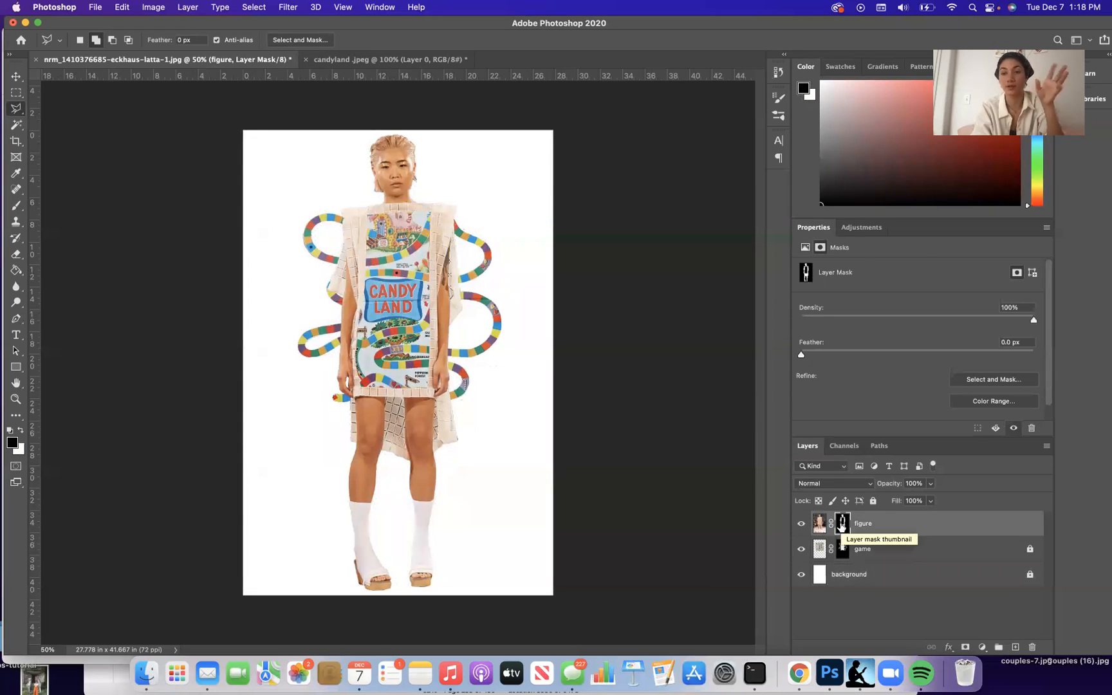
left_click(819, 524)
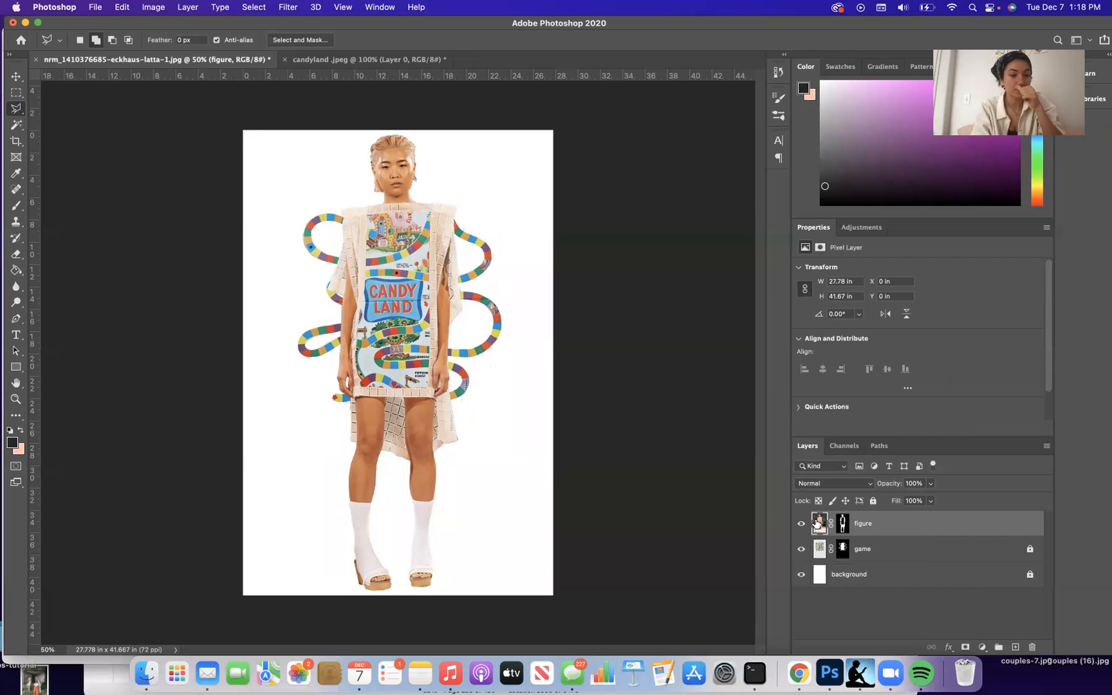
Step: Try to load the figure Transparency channel as a new selection
left_click(253, 8)
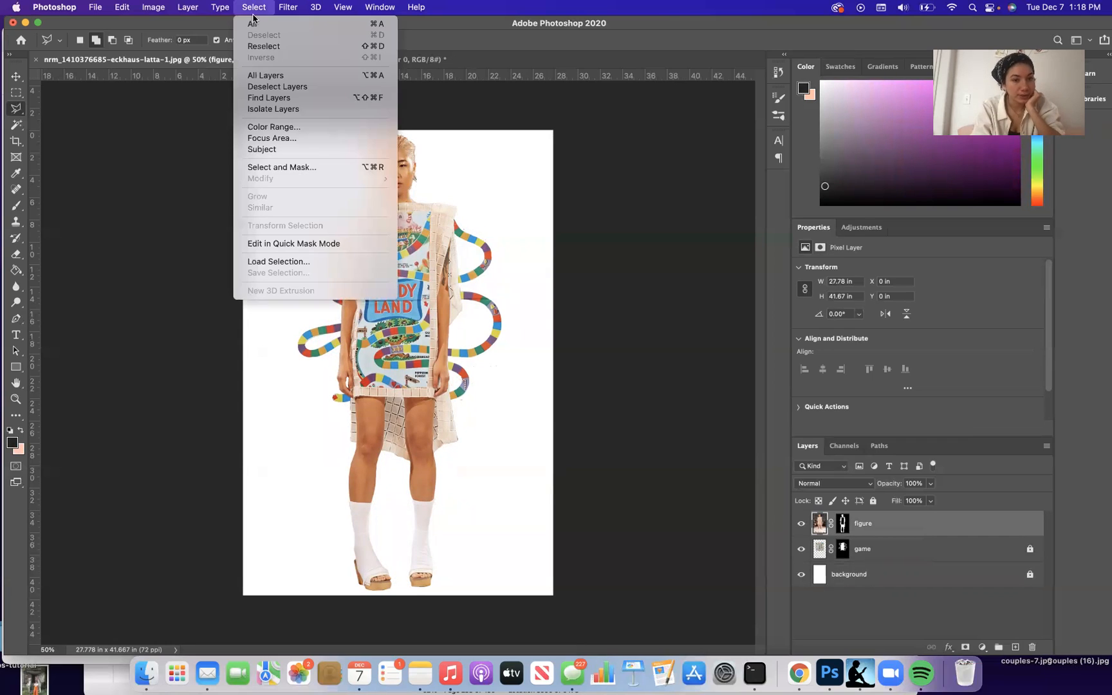
left_click(271, 262)
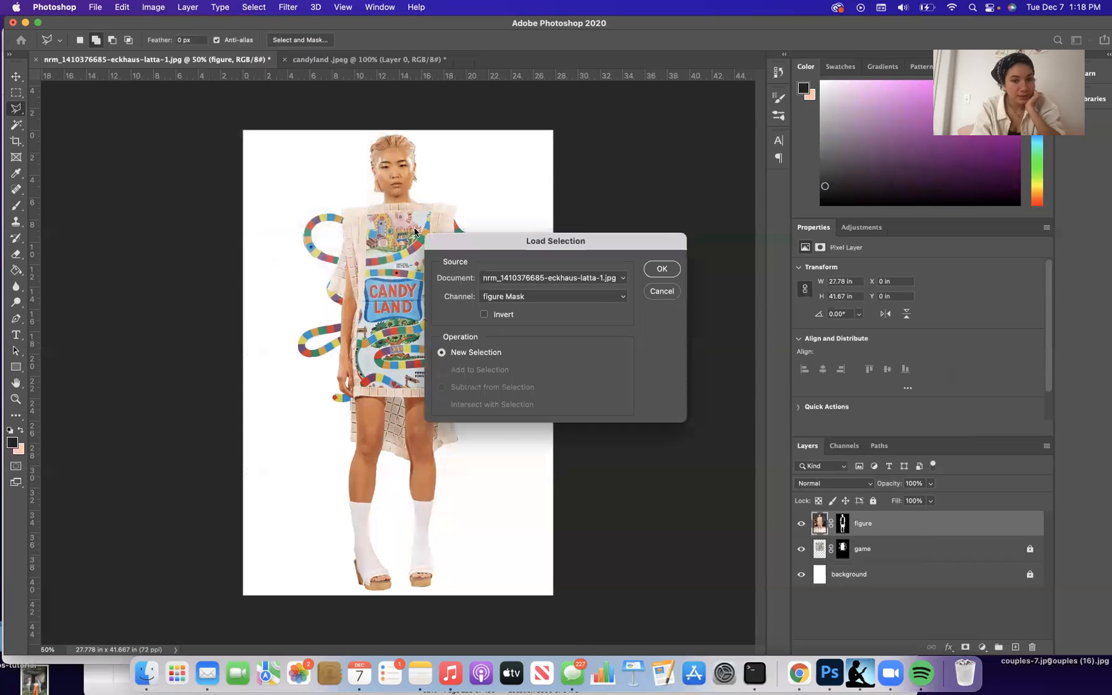
left_click(513, 298)
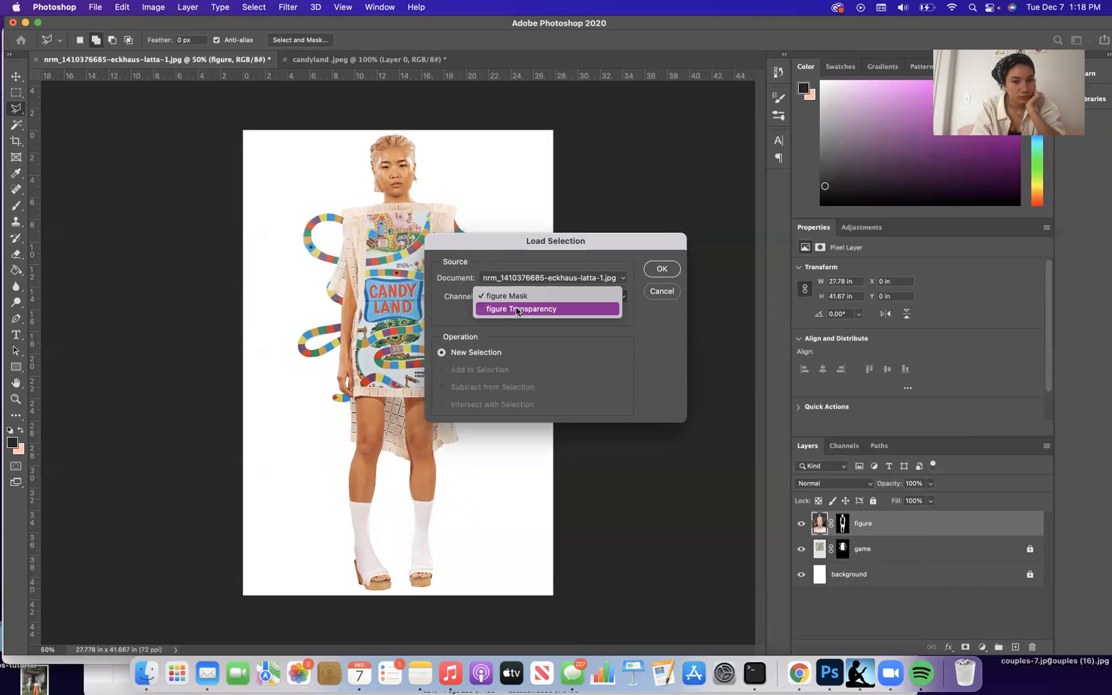
left_click(516, 309)
left_click(664, 270)
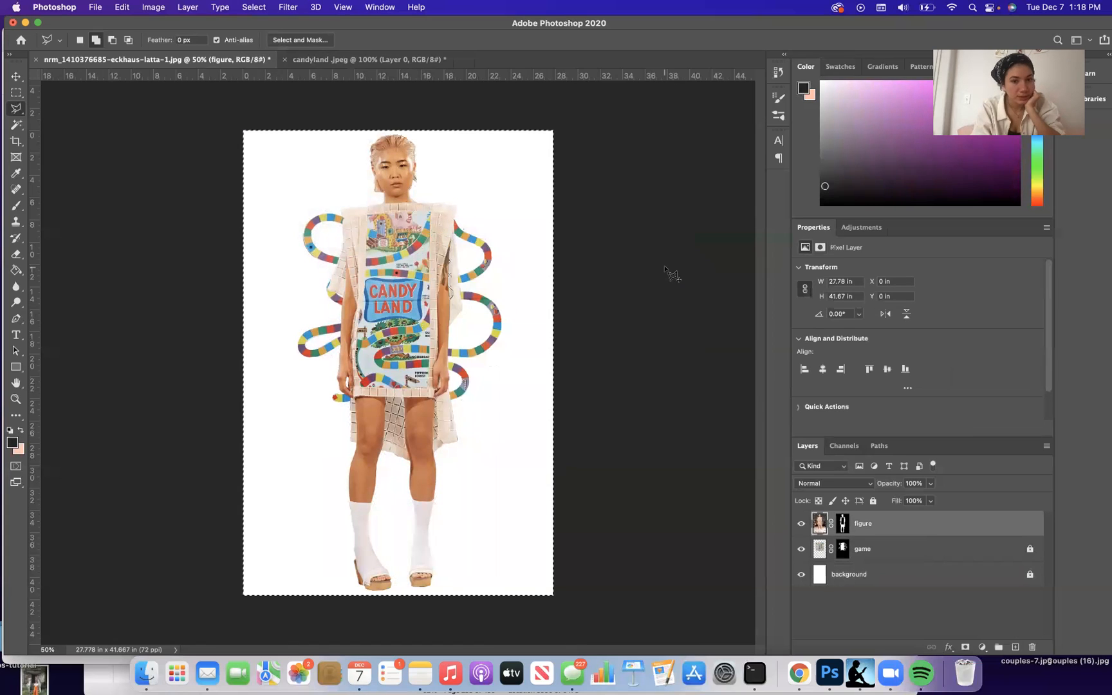
Step: Load the figure Mask channel as a new selection around the model and activate the Brush tool
left_click(253, 9)
left_click(266, 263)
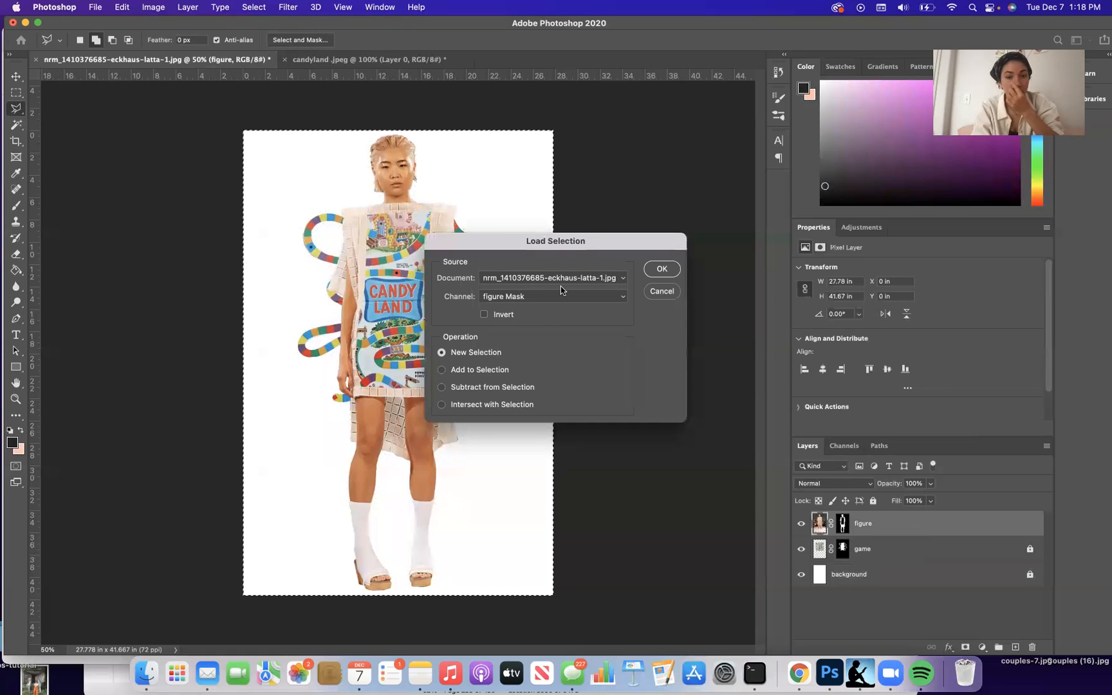
left_click(663, 269)
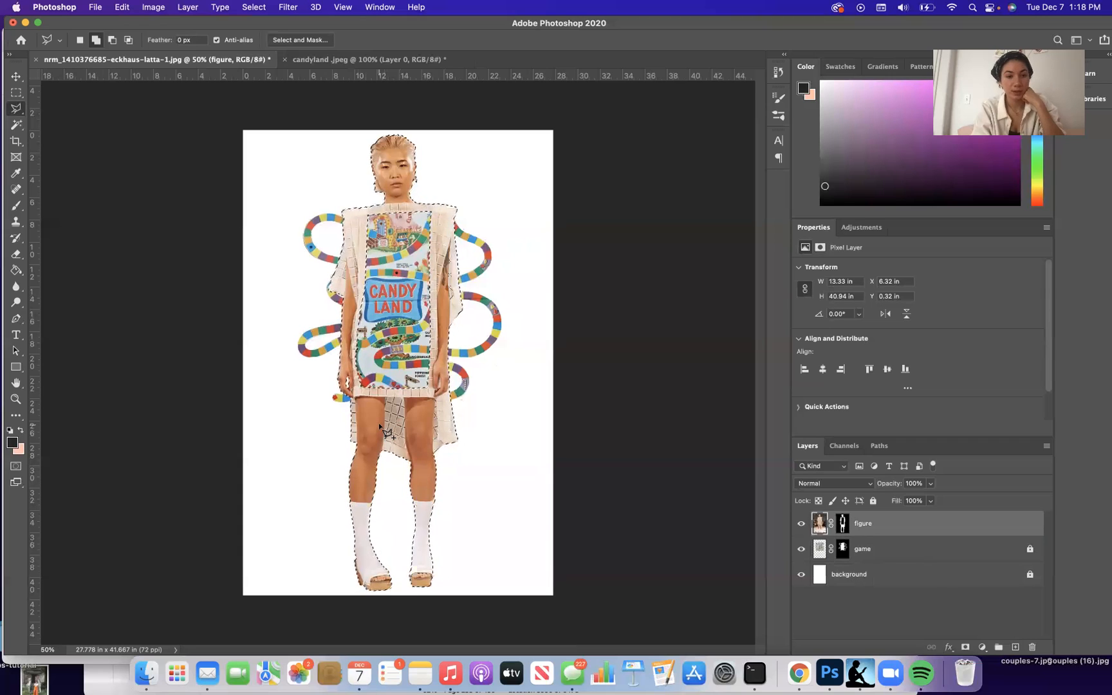
left_click(16, 206)
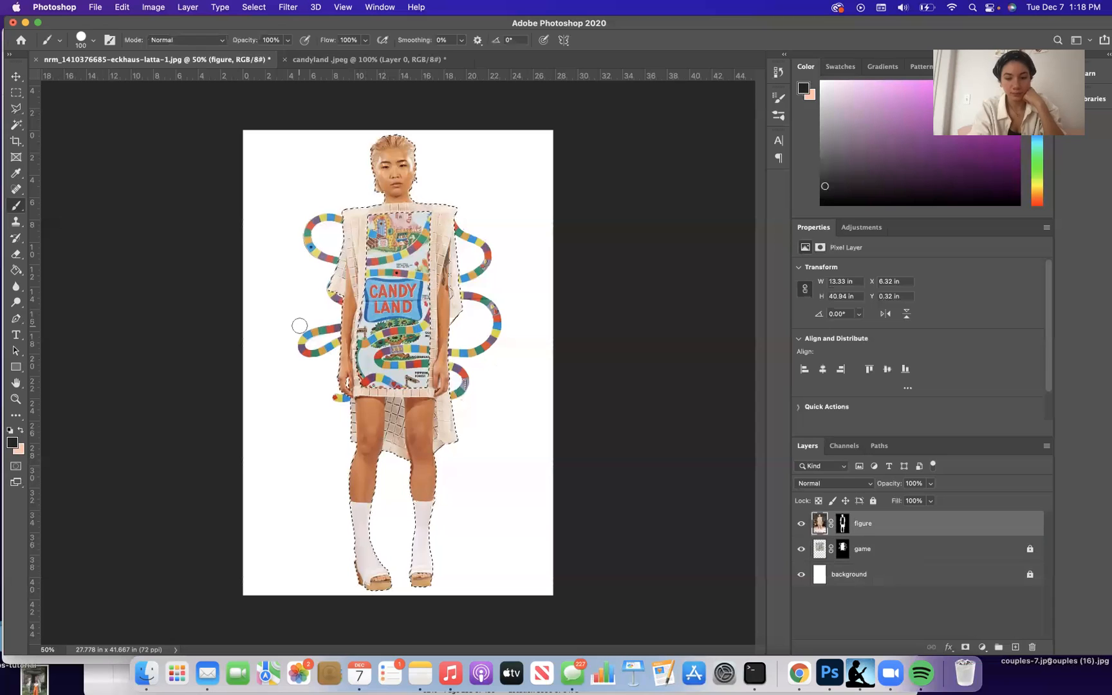
Step: Sample the light blue of the Candy Land sign's border and paint it over the model's socks with an enlarged brush
key("bracketright")
key("bracketright")
key("bracketright")
key("bracketright")
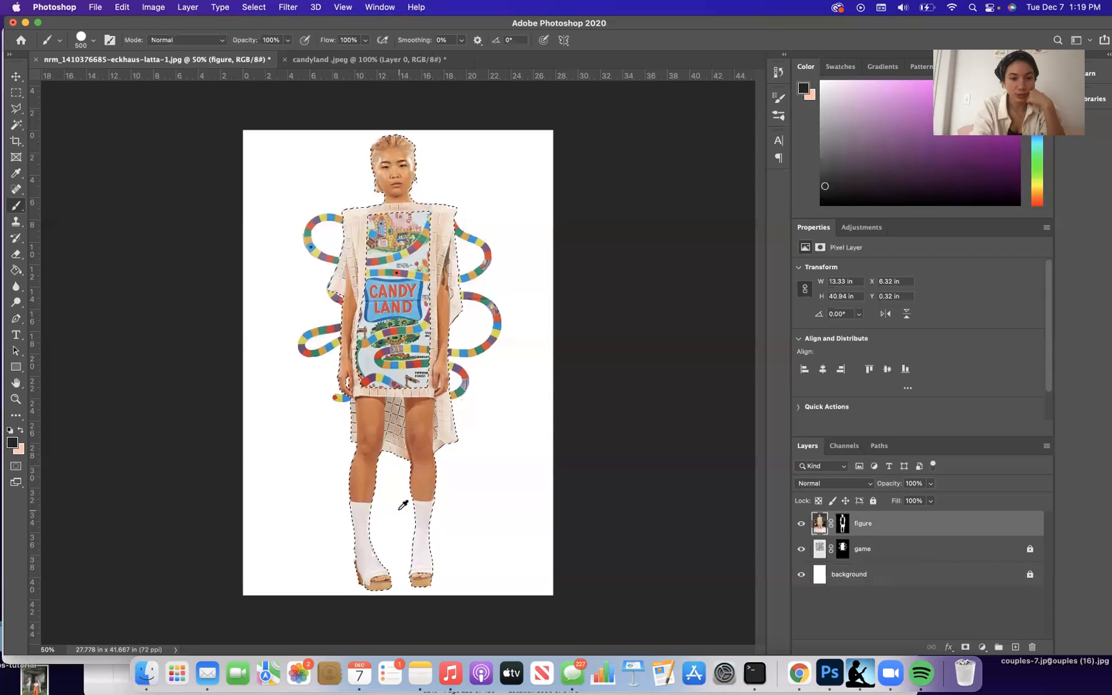
key("i")
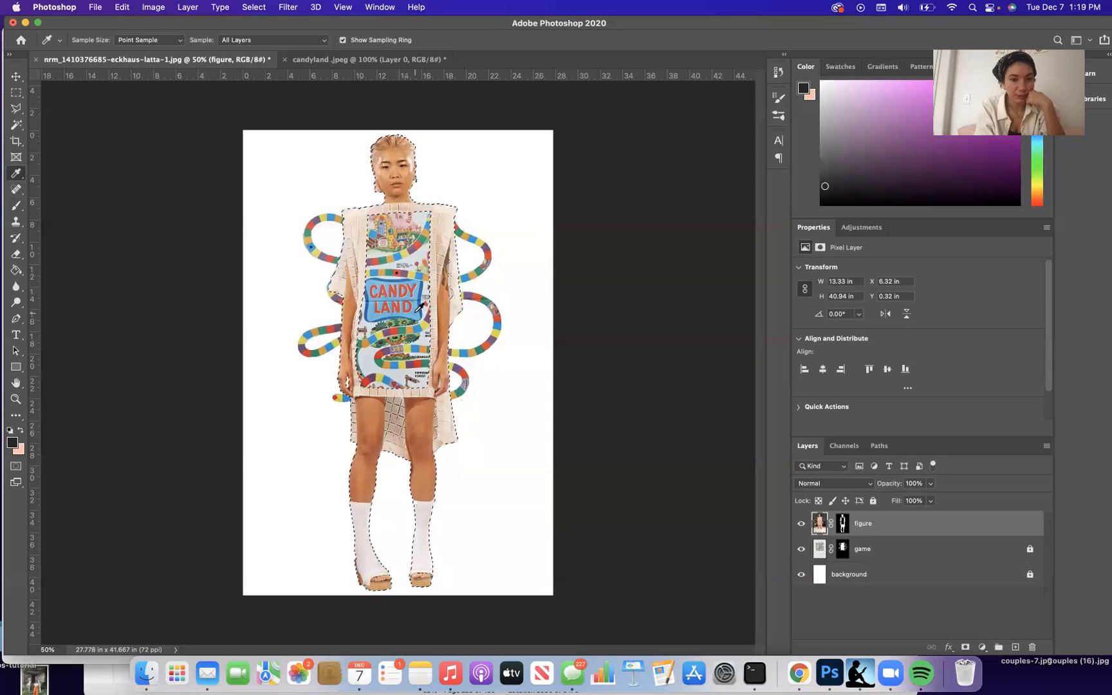
left_click(420, 308)
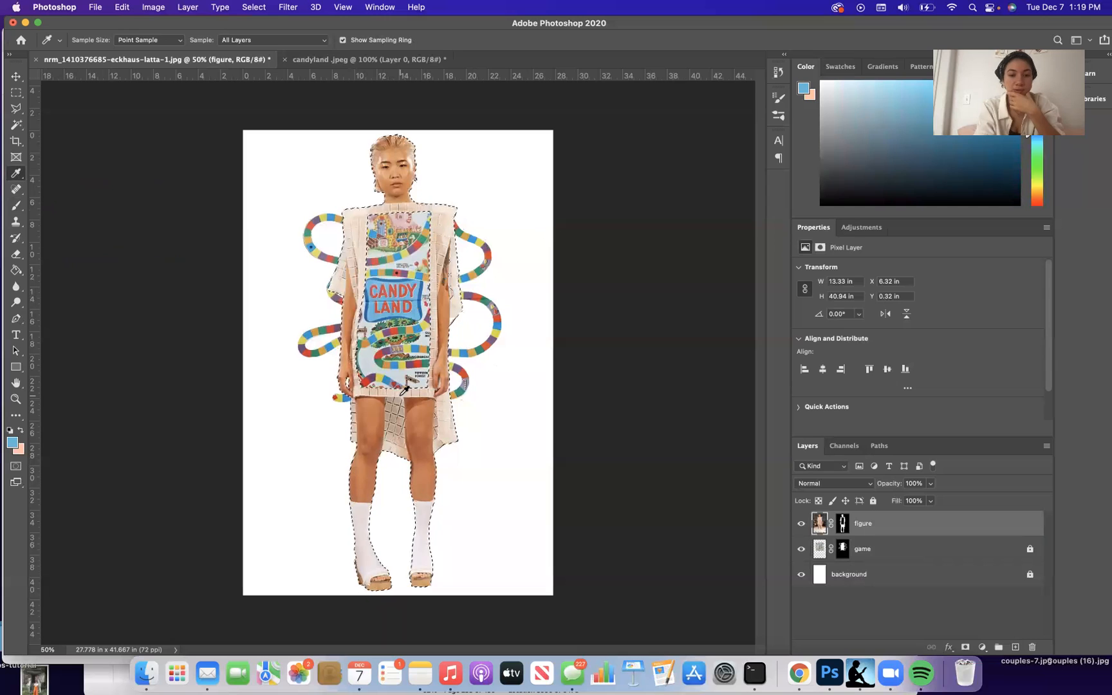
key("b")
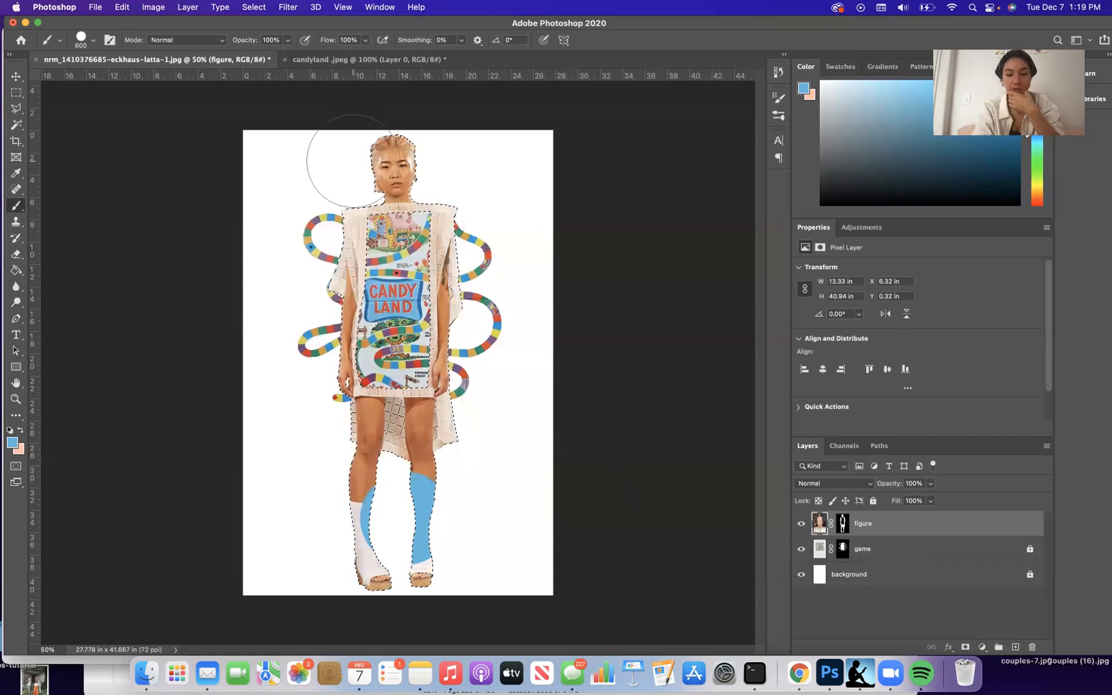
Step: Paint light blue over one side of the model's face and the adjoining shoulder edge with a 500 px brush, redoing the first attempt
key("bracketleft")
key("bracketleft")
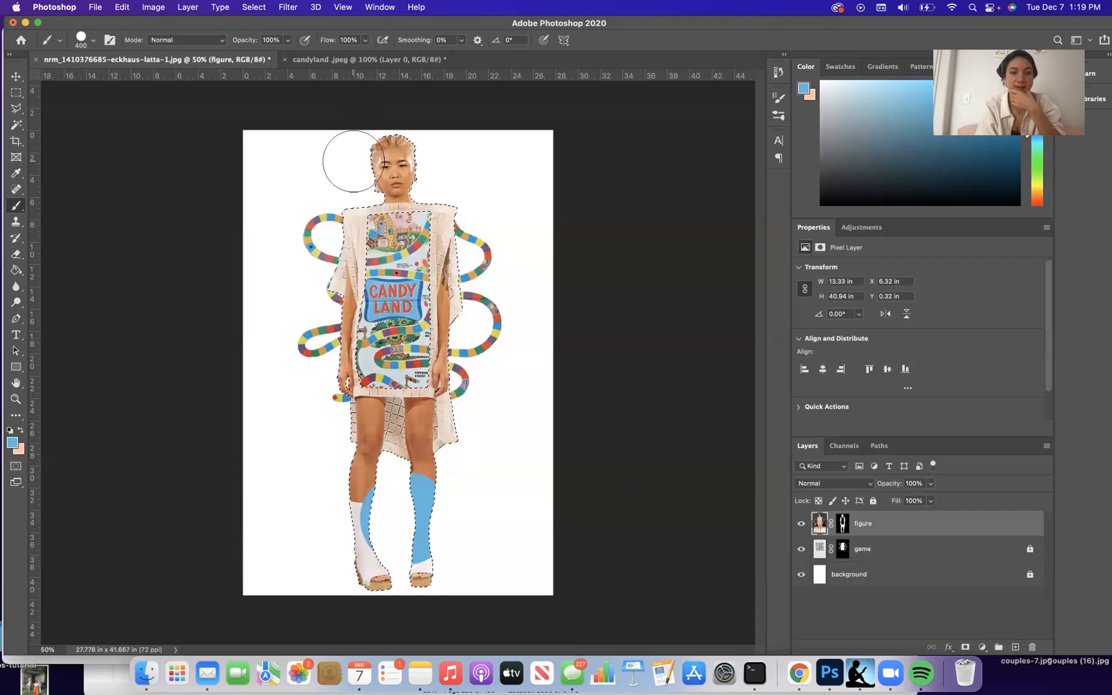
key("bracketright")
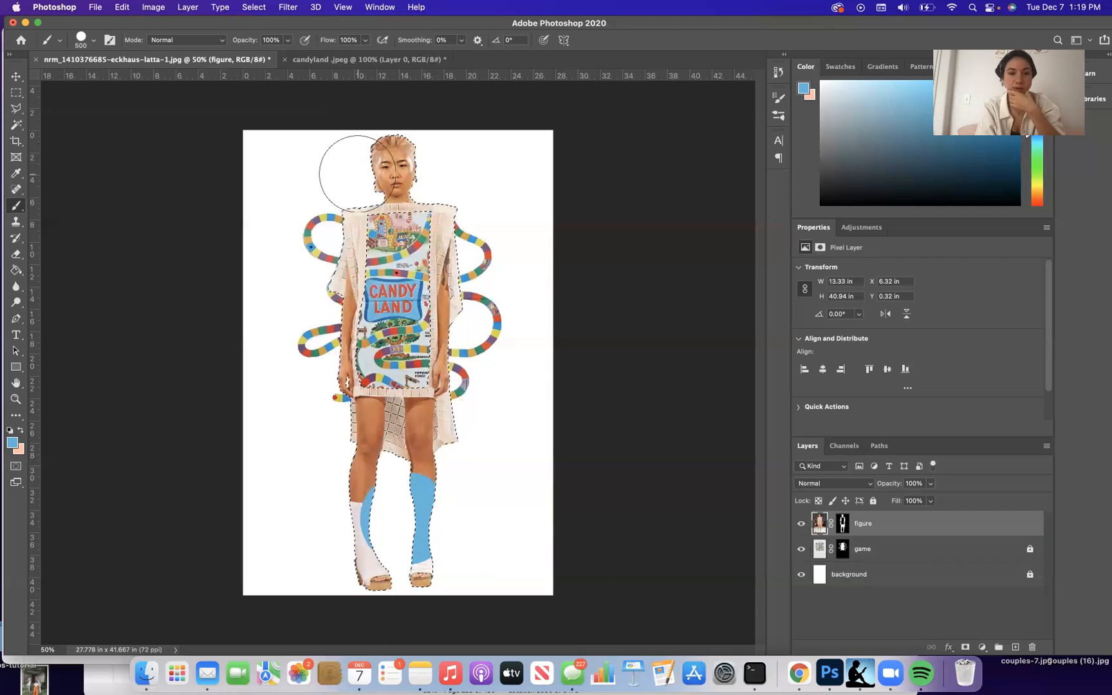
left_click(358, 173)
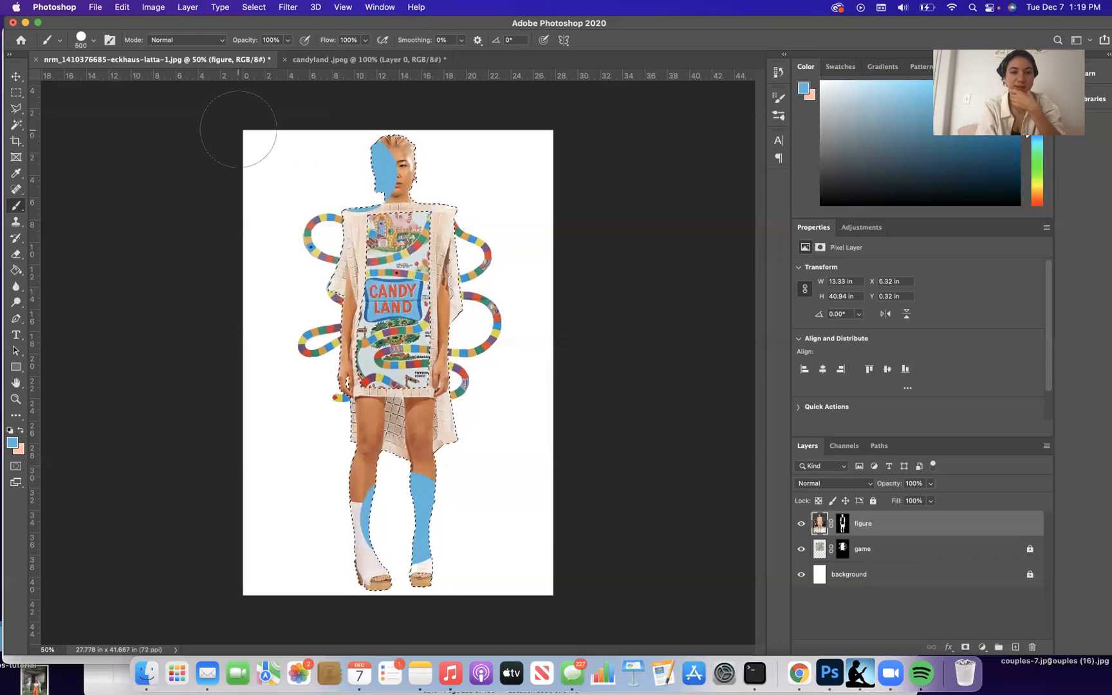
key("super+z")
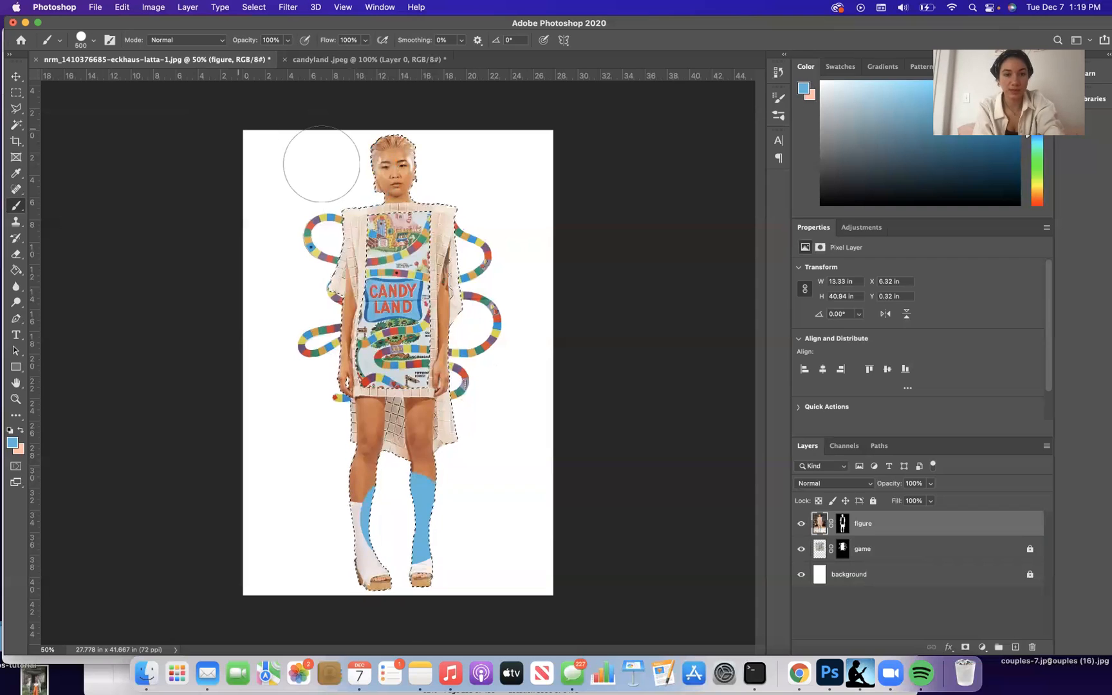
left_click(355, 168)
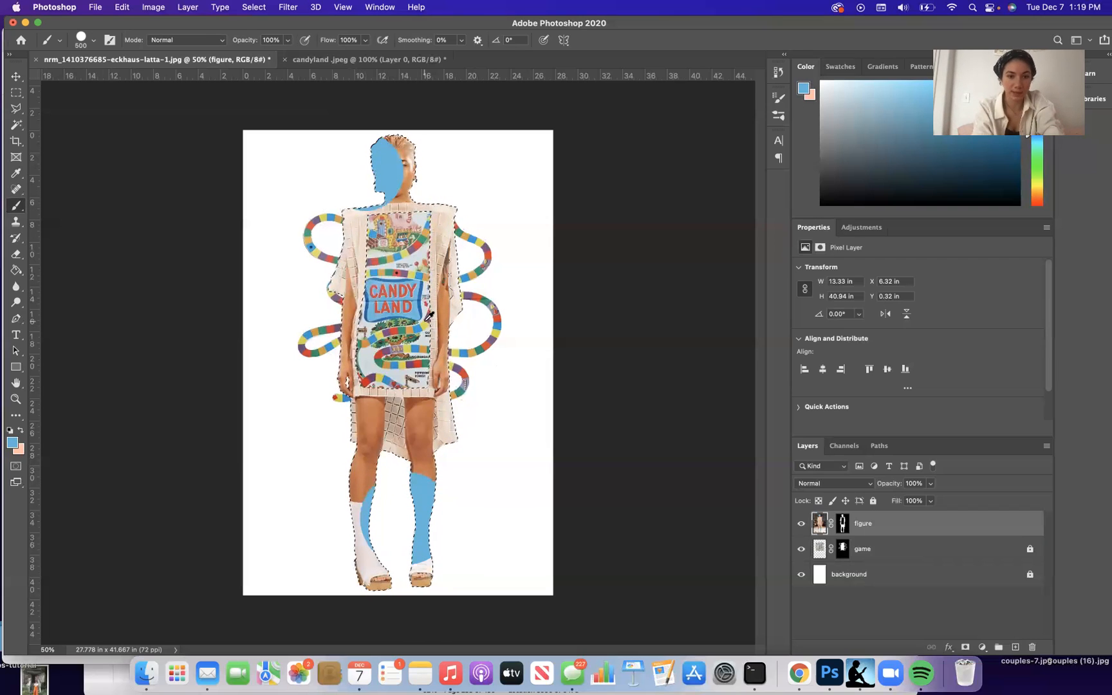
key("i")
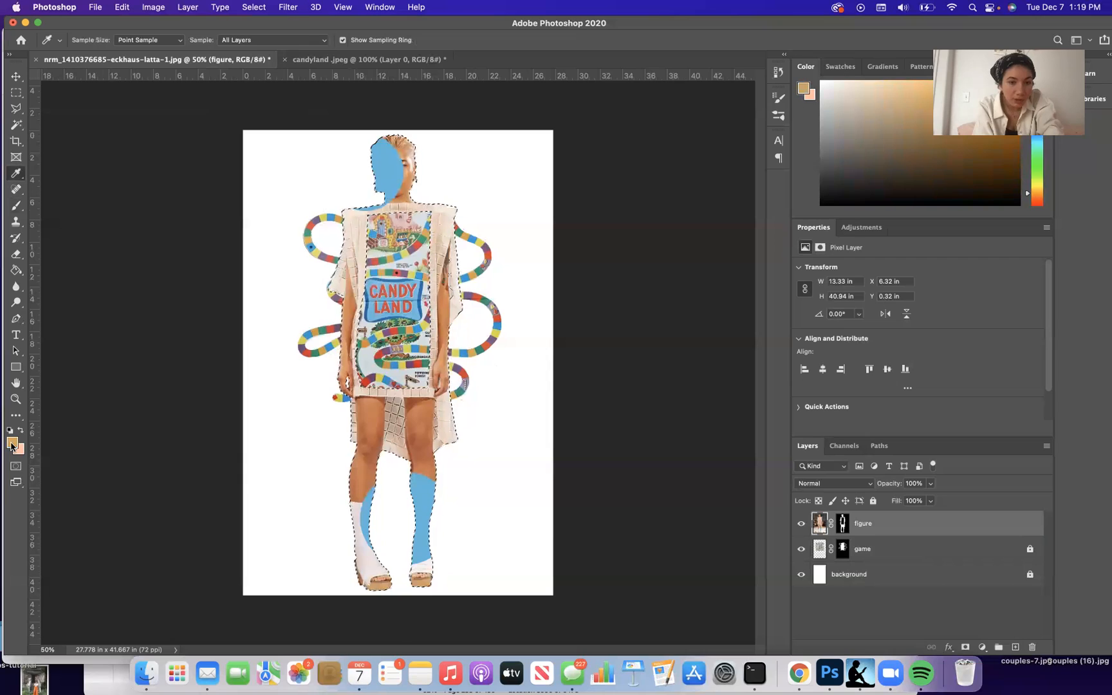
left_click(12, 445)
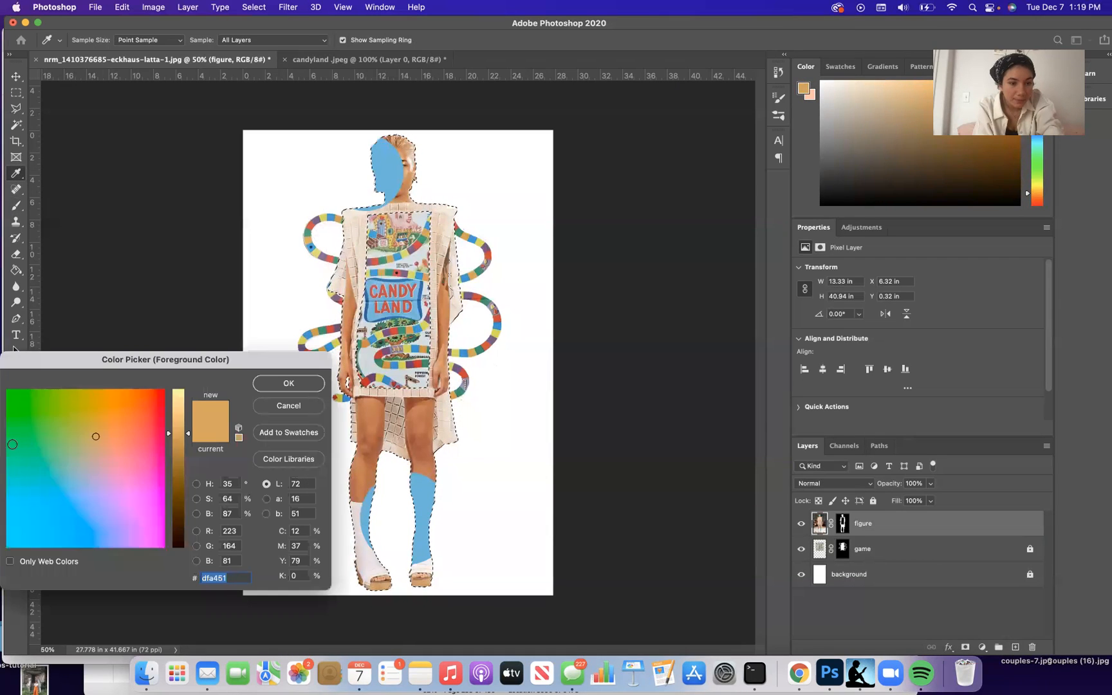
left_click(106, 425)
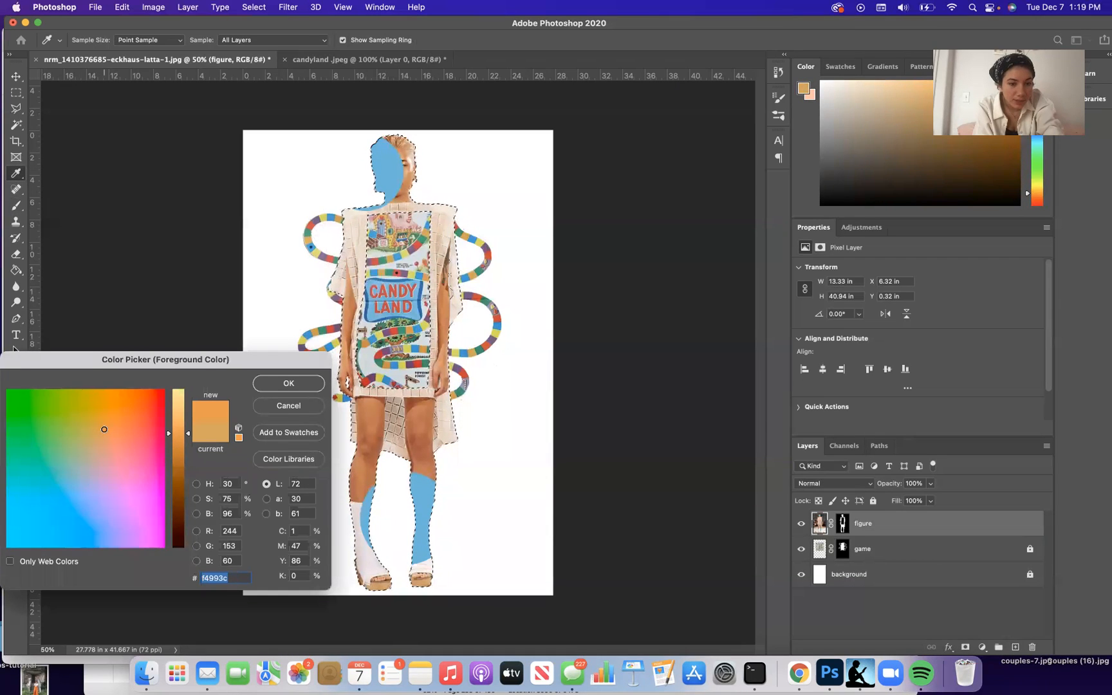
left_click_drag(106, 426, 110, 407)
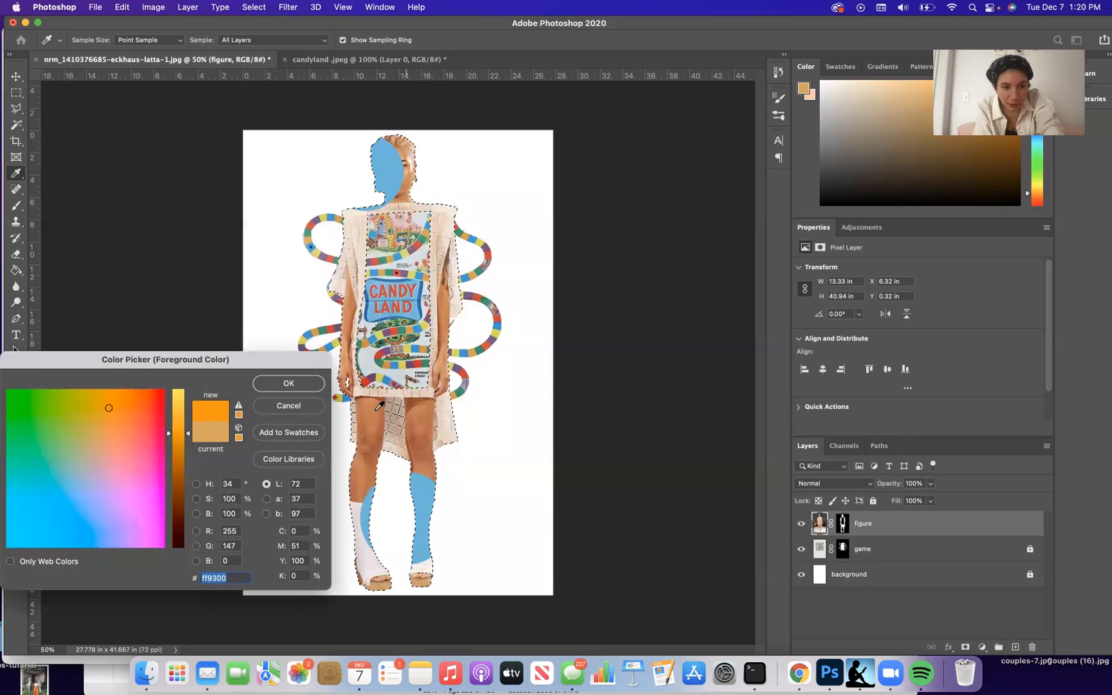
left_click(285, 404)
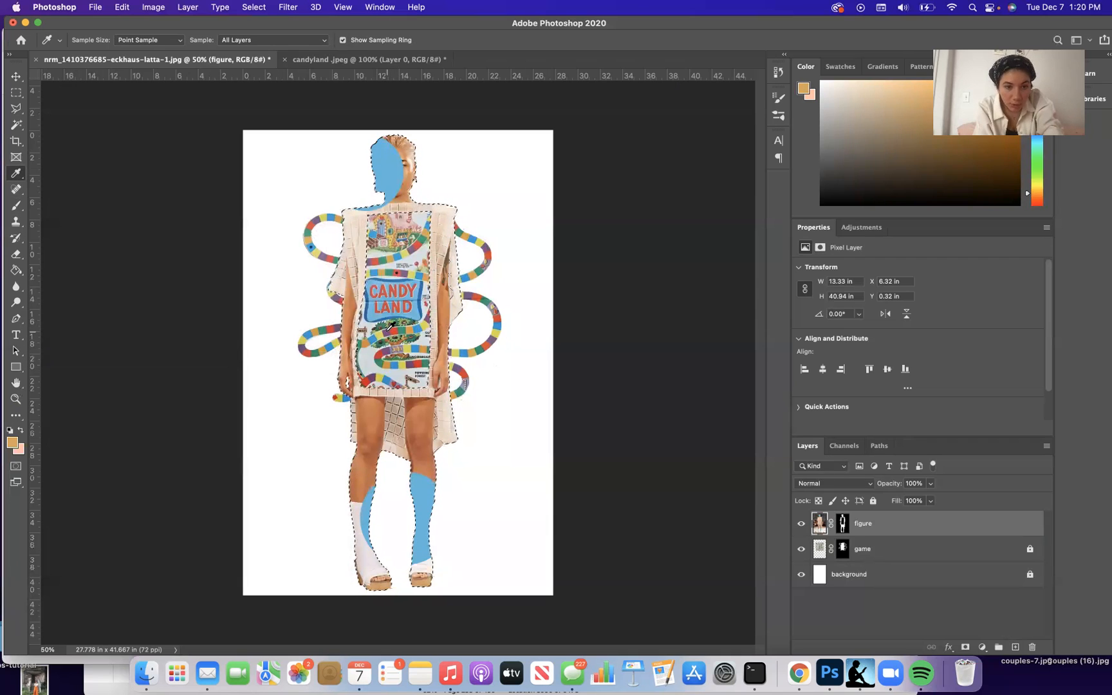
Step: Sample purple from the game board, paint patches on the model's hair and one sock's heel with a 300 px brush, and deselect the figure
left_click_drag(389, 327, 389, 327)
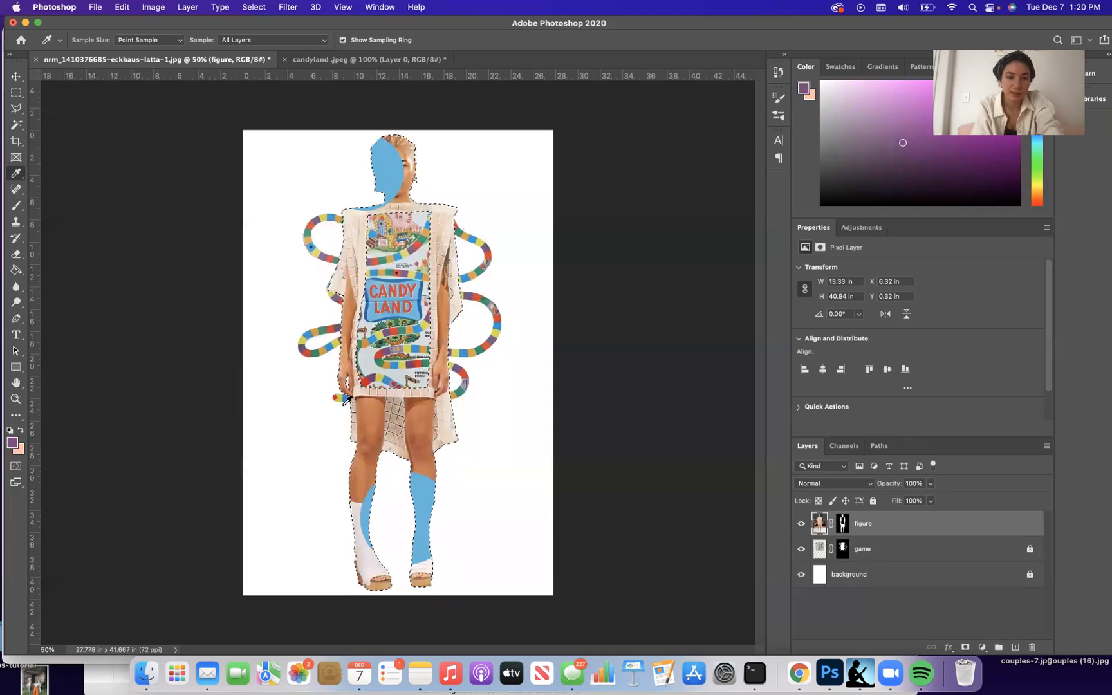
key("b")
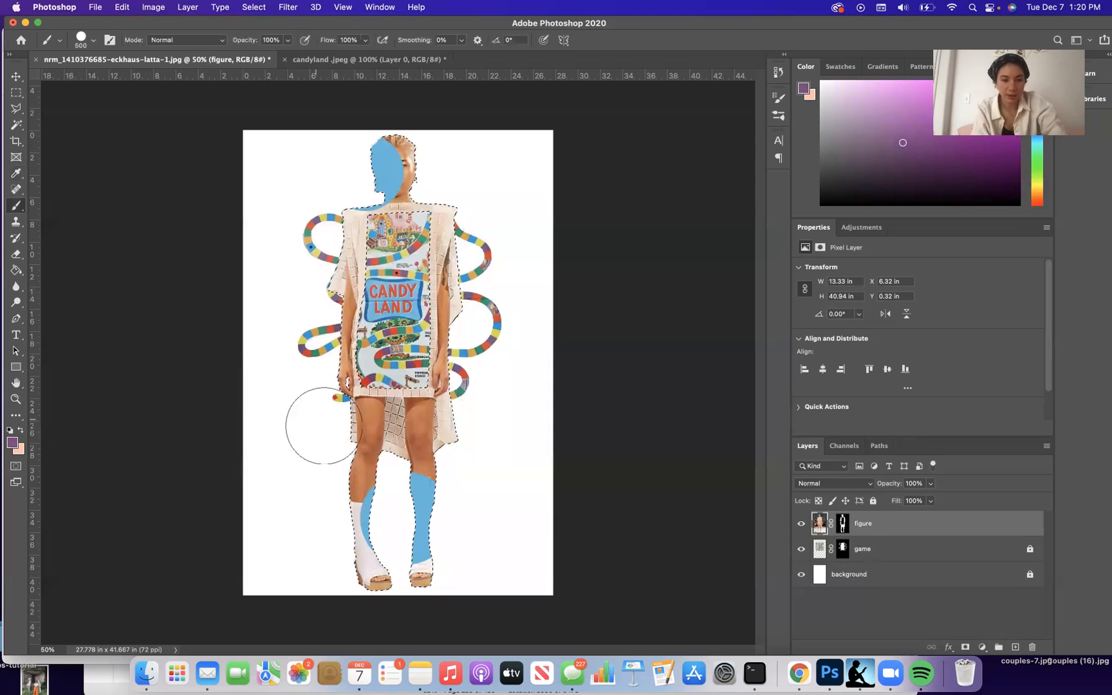
key("bracketleft")
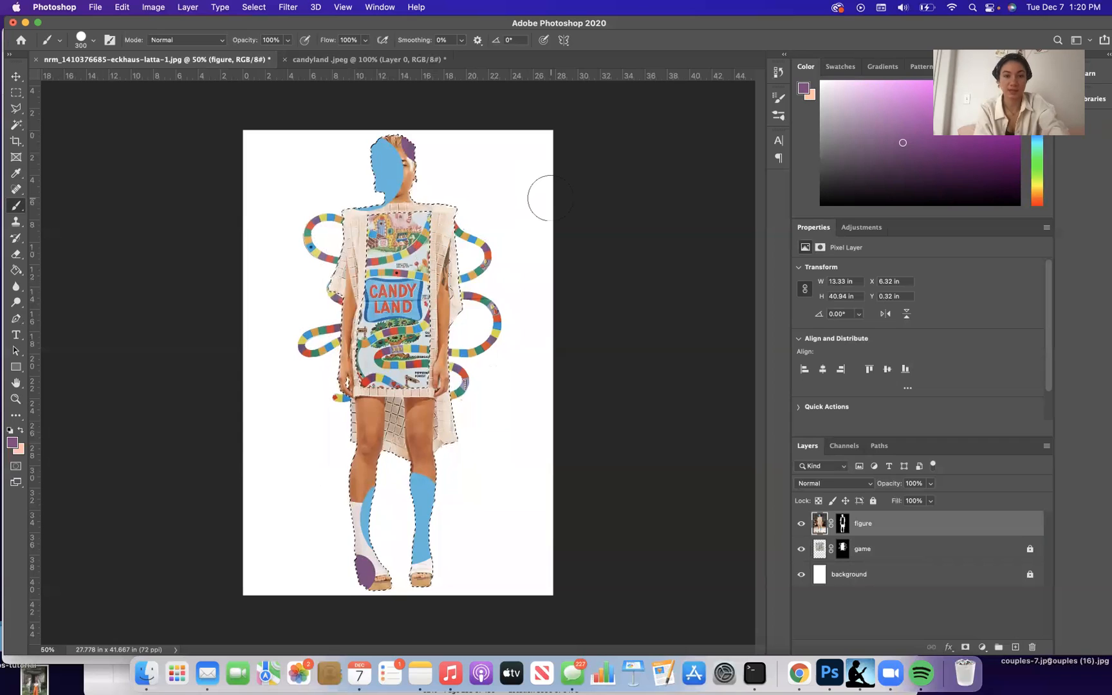
key("super+d")
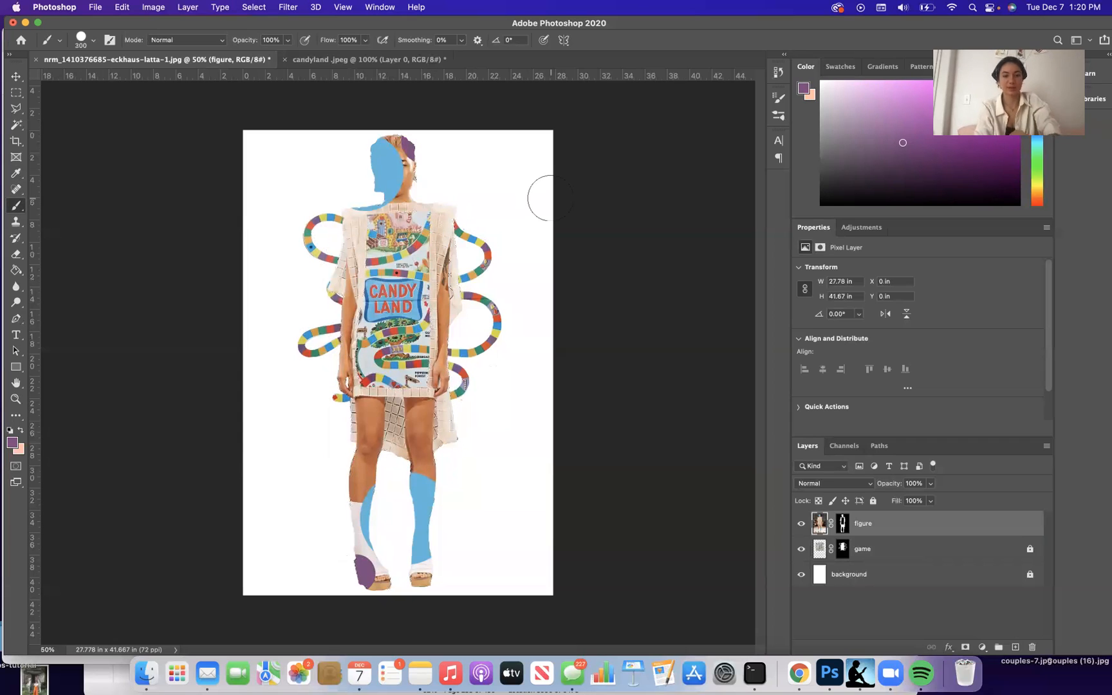